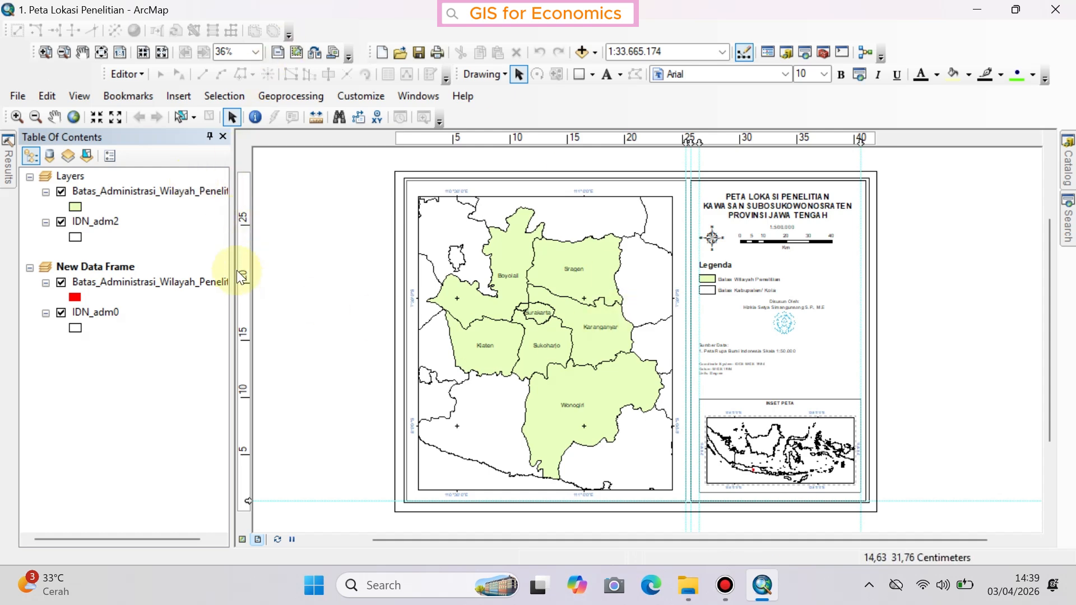
# Save the map document under the new name "2. Peta Sebaran Penduduk Miskin" in the Training folder
pyautogui.click(18, 97)
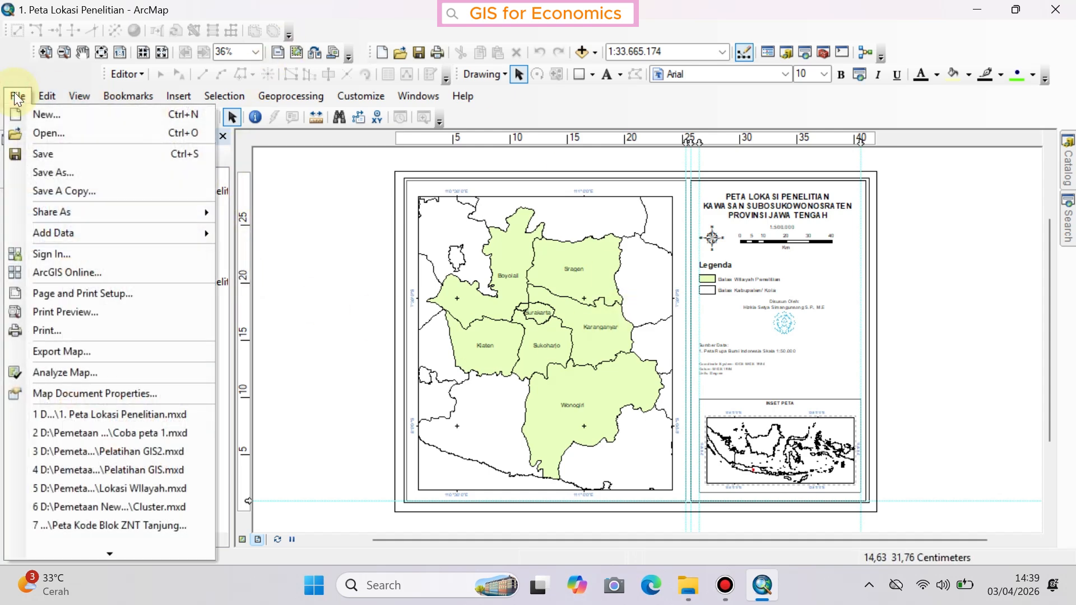
pyautogui.click(39, 172)
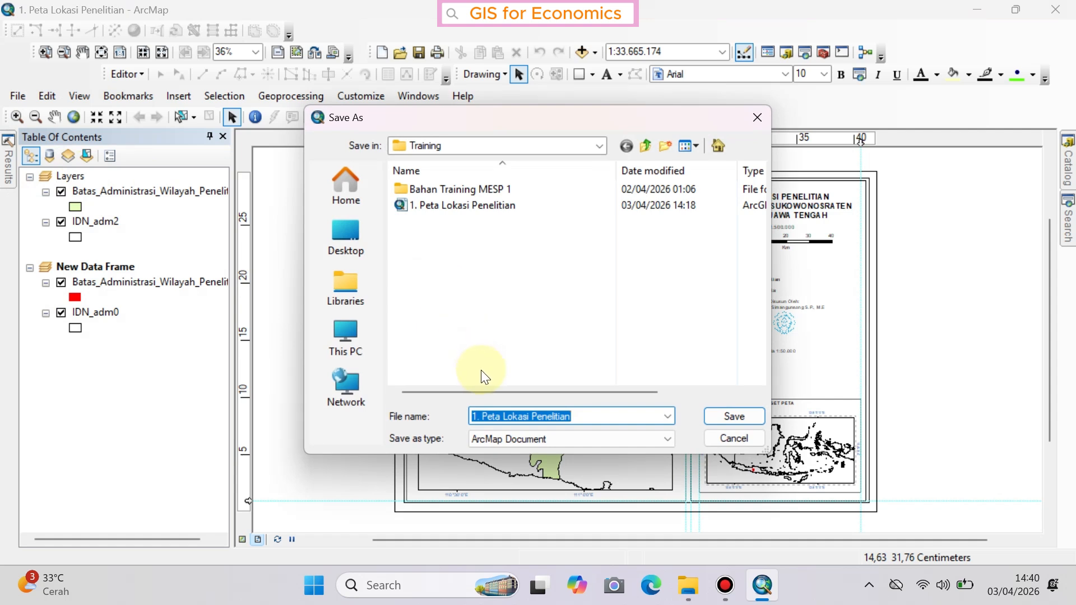
pyautogui.write('2')
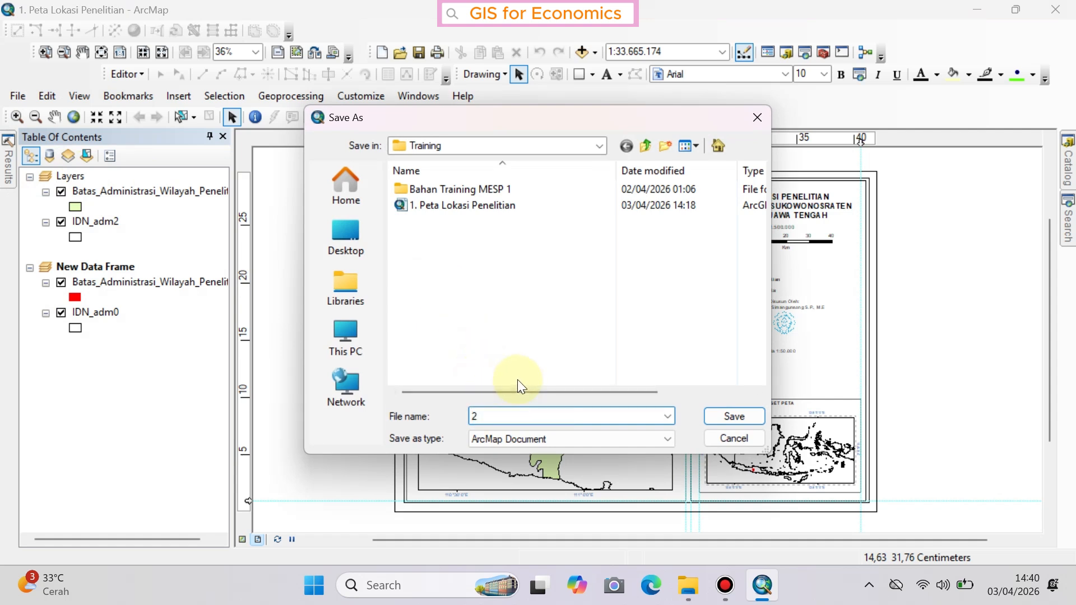
pyautogui.write('.')
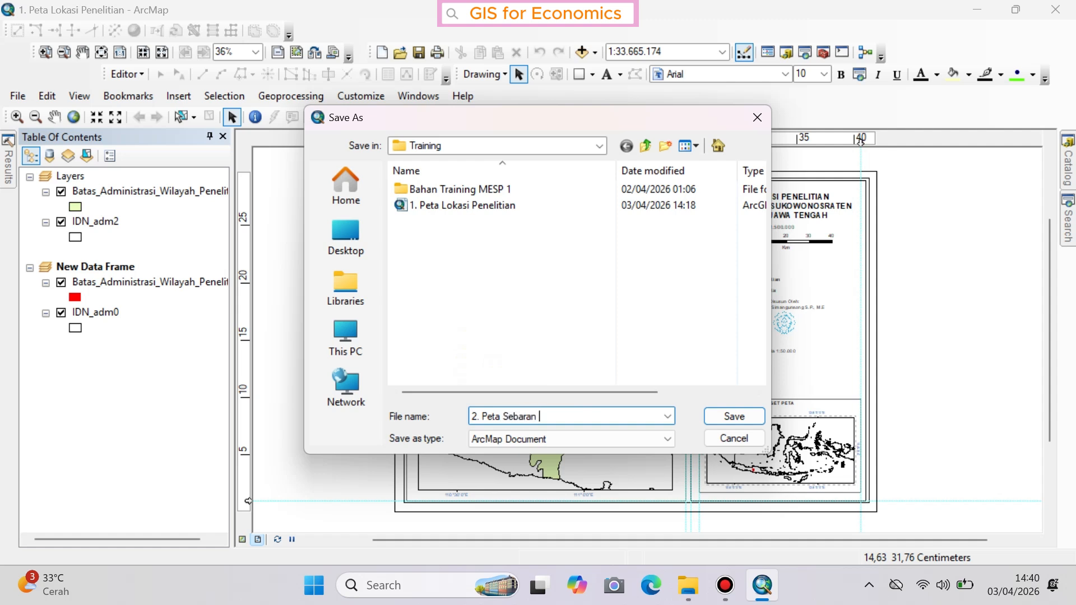
pyautogui.write('Peta Sebaran Penduduk Metro')
pyautogui.click(752, 416)
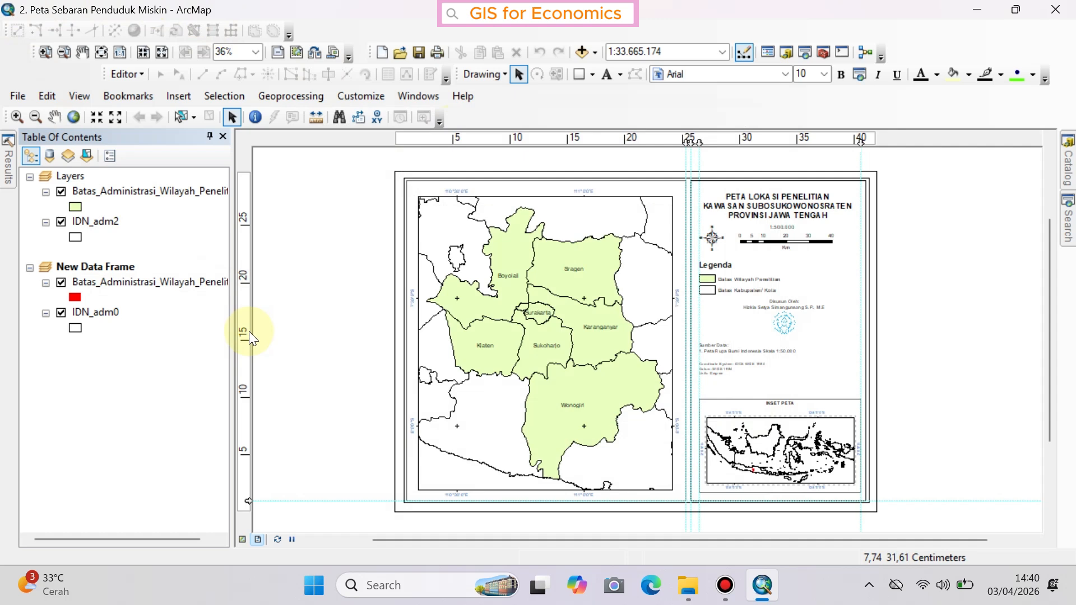
# Open the Excel workbook "Persentase Penduduk Miskin Subosukawonosraten Tahun 2025" from the Training folder
pyautogui.click(689, 586)
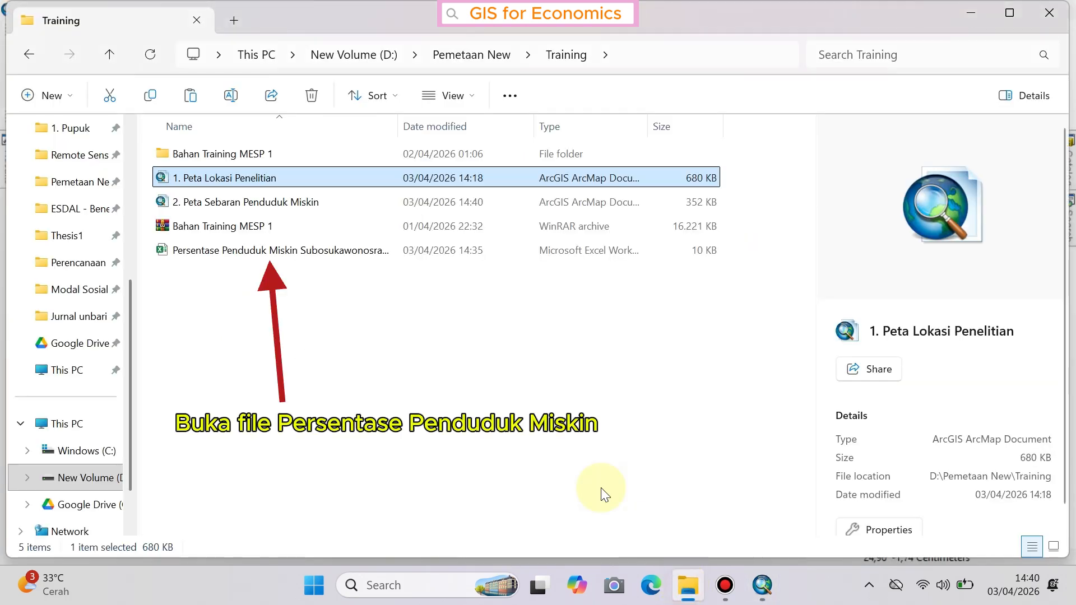
pyautogui.click(364, 315)
pyautogui.click(258, 252)
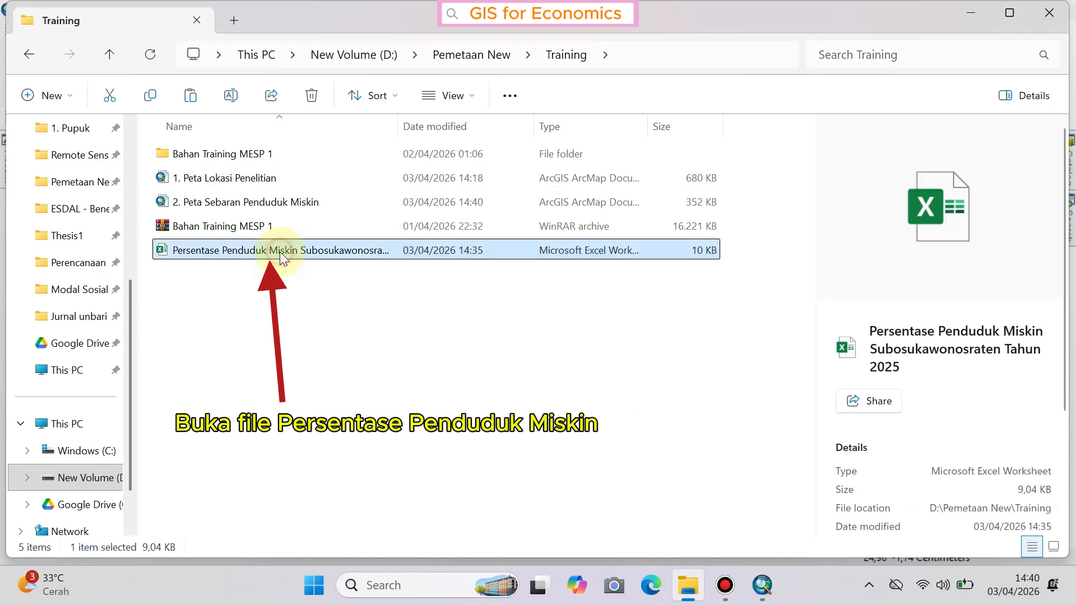
pyautogui.doubleClick(254, 252)
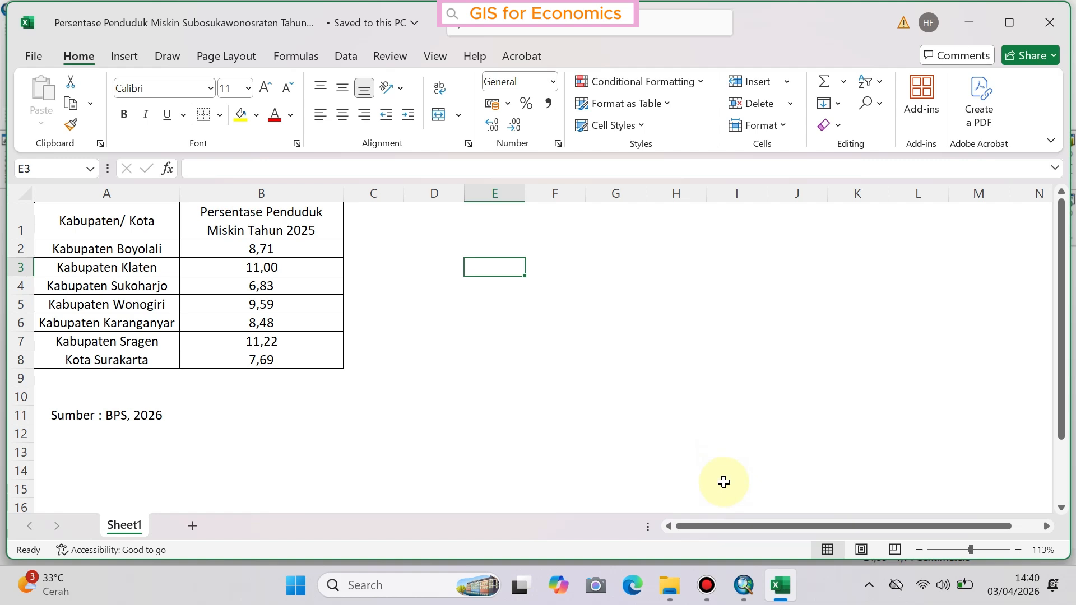
# Return to ArcMap and open the attribute table of the Batas_Administrasi_Wilayah_Penelitian layer in the Layers data frame
pyautogui.click(746, 584)
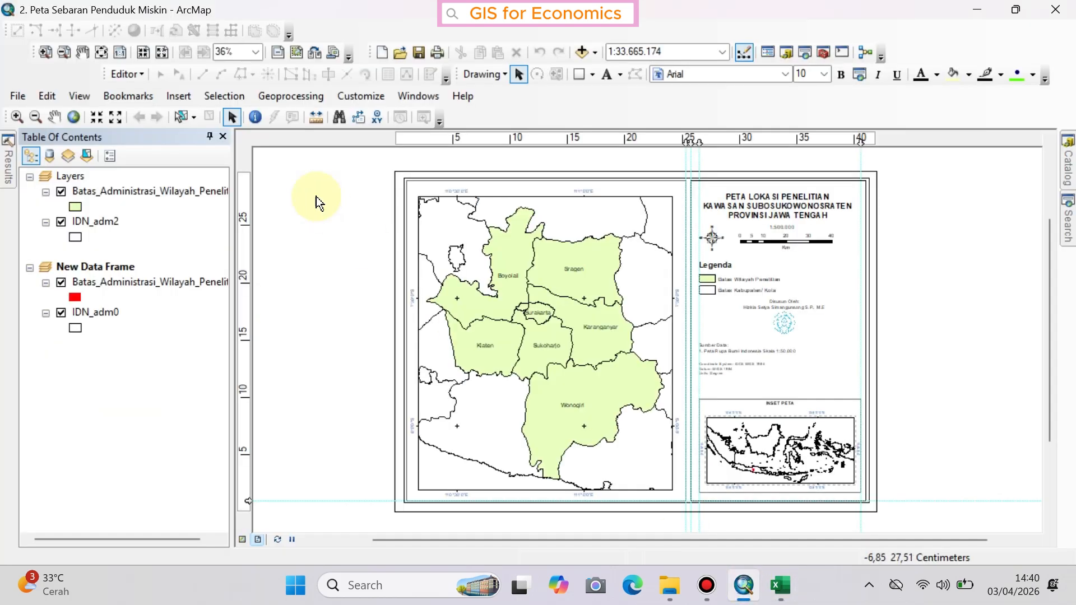
pyautogui.click(213, 192)
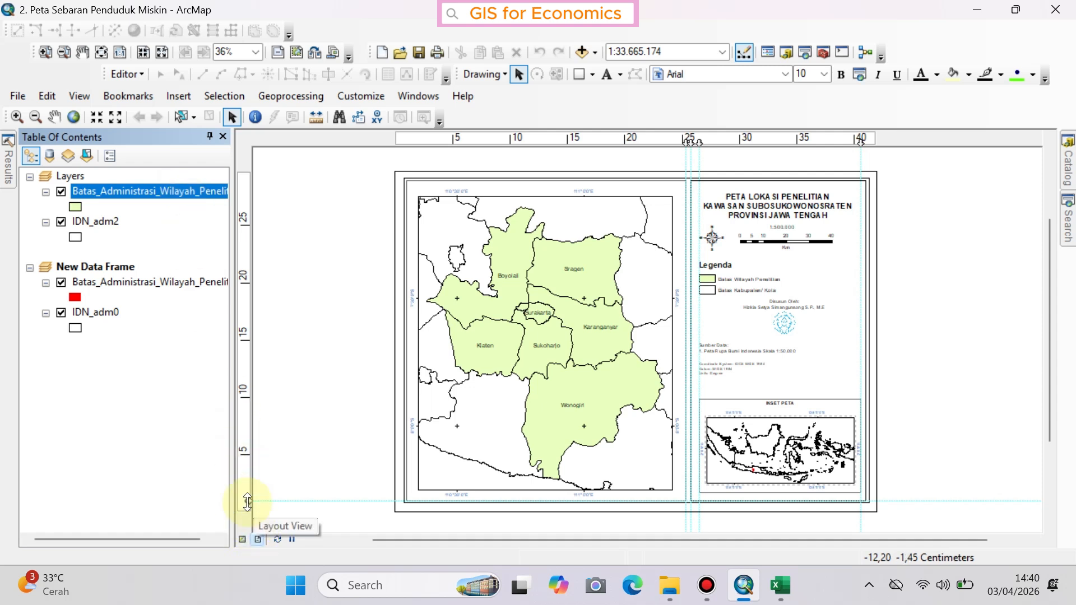
pyautogui.rightClick(137, 191)
pyautogui.click(177, 241)
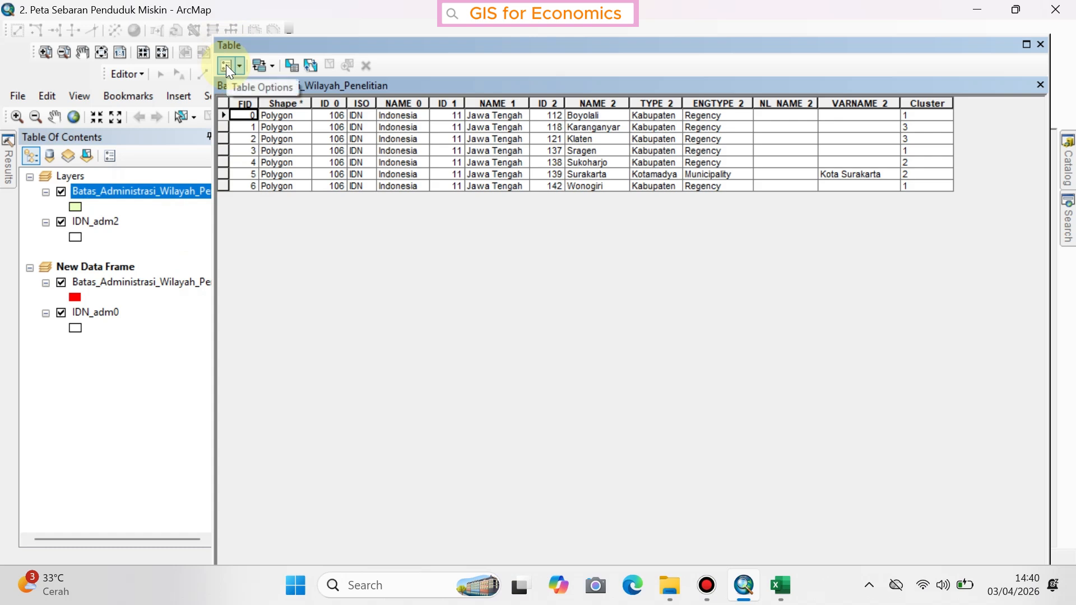
# Add a Double field named "Penduduk Miskin (%)" to the attribute table, accepting the automatic rename to Penduduk_M
pyautogui.click(227, 65)
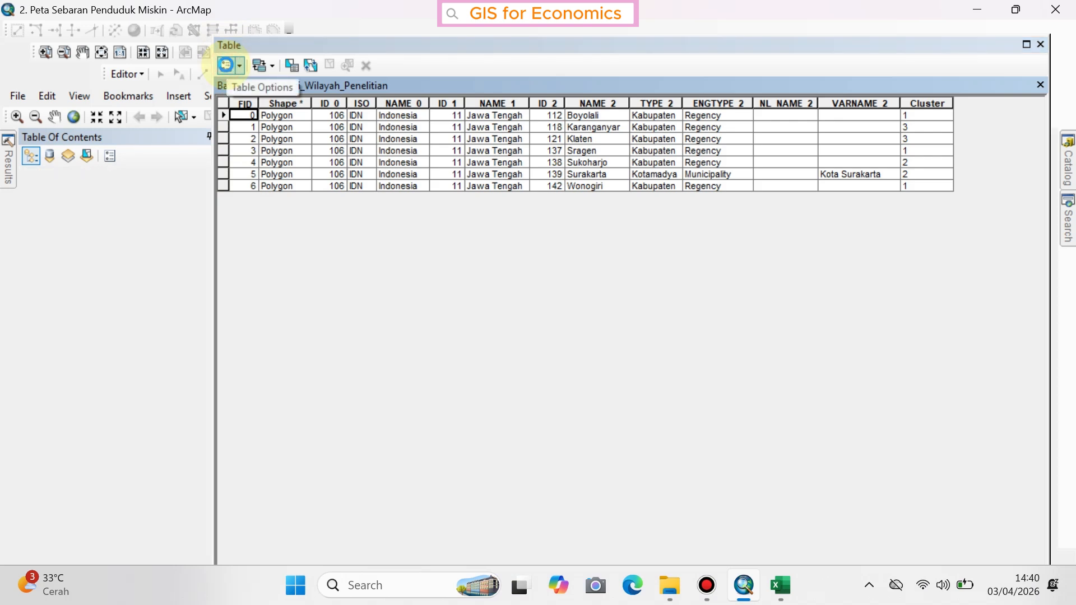
pyautogui.click(272, 182)
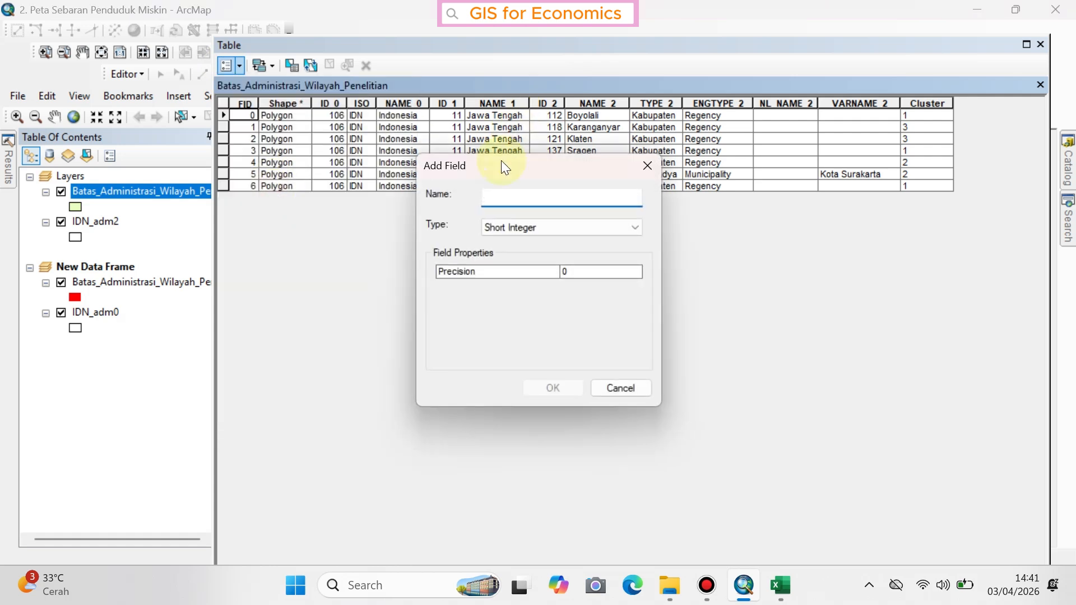
pyautogui.moveTo(503, 163); pyautogui.dragTo(353, 222)
pyautogui.write('Pe')
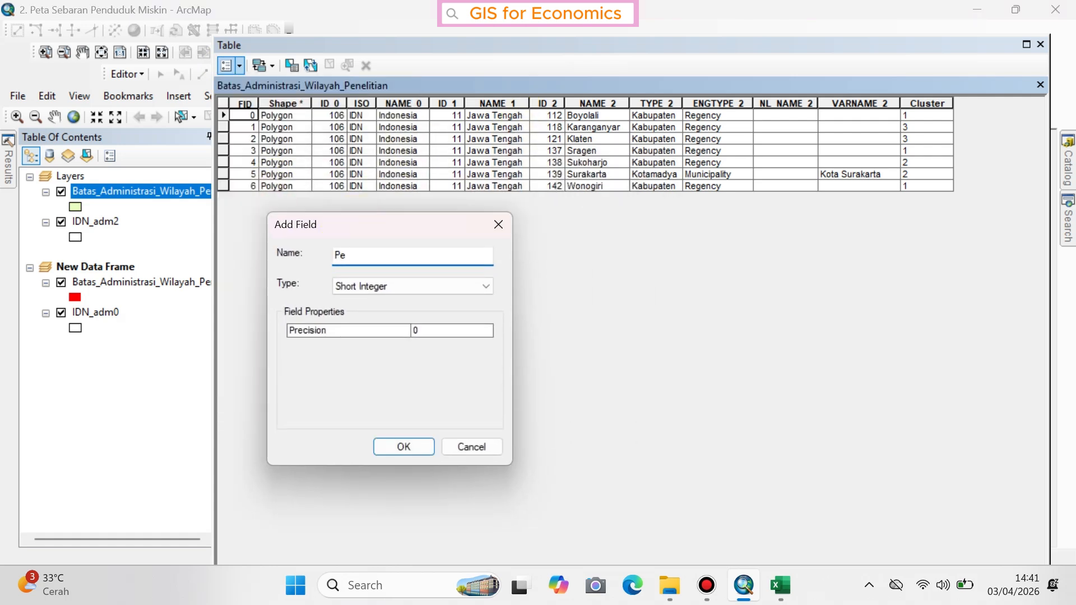
pyautogui.write('nduduk Miskin')
pyautogui.click(340, 287)
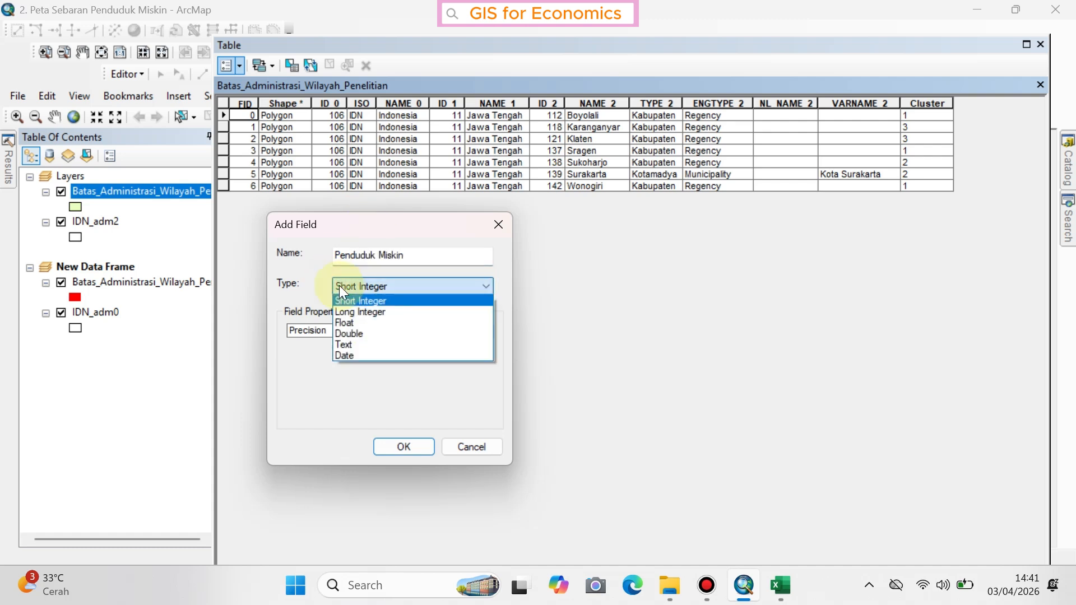
pyautogui.click(360, 333)
pyautogui.click(418, 256)
pyautogui.write('(5)')
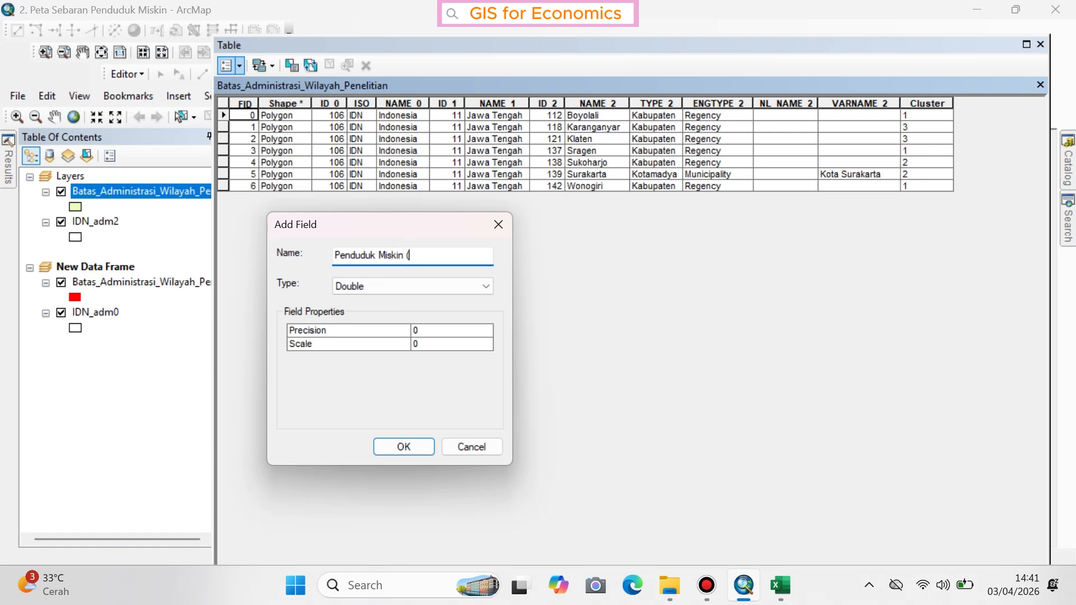
pyautogui.press('Tab')
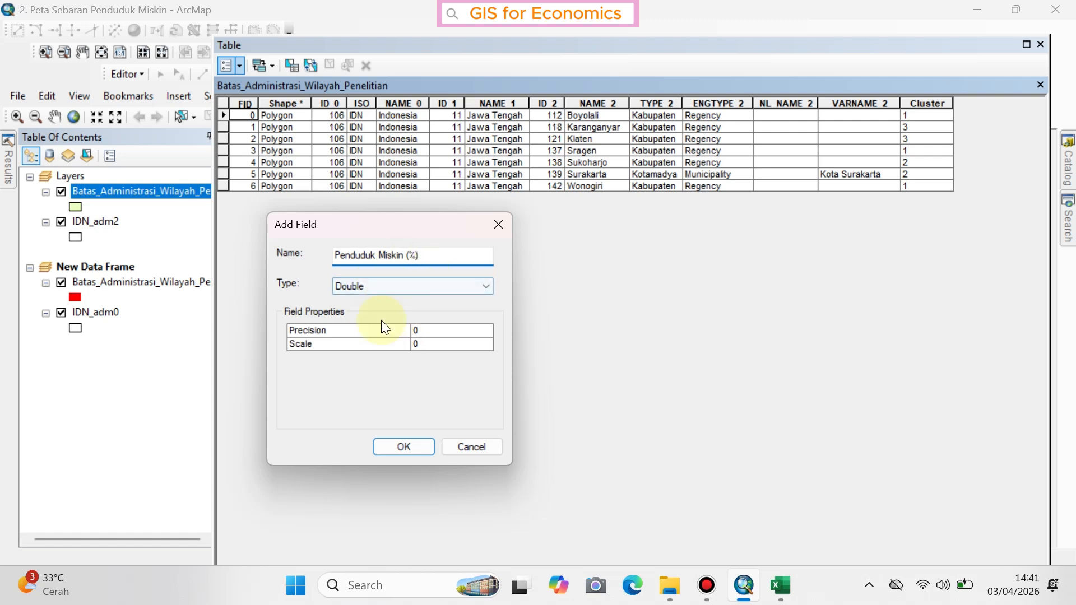
pyautogui.click(395, 440)
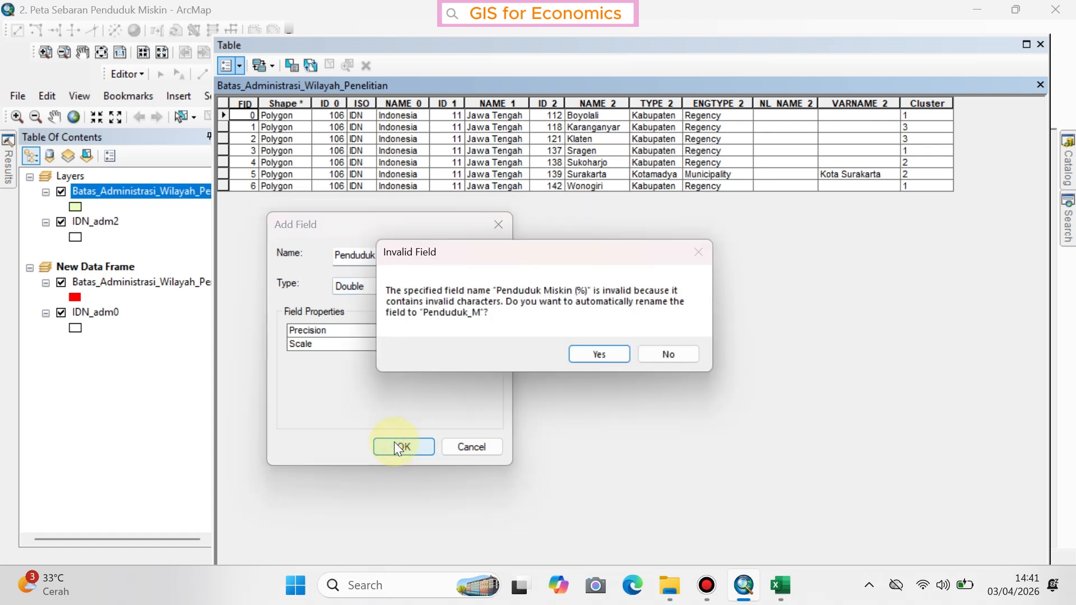
pyautogui.press('Return')
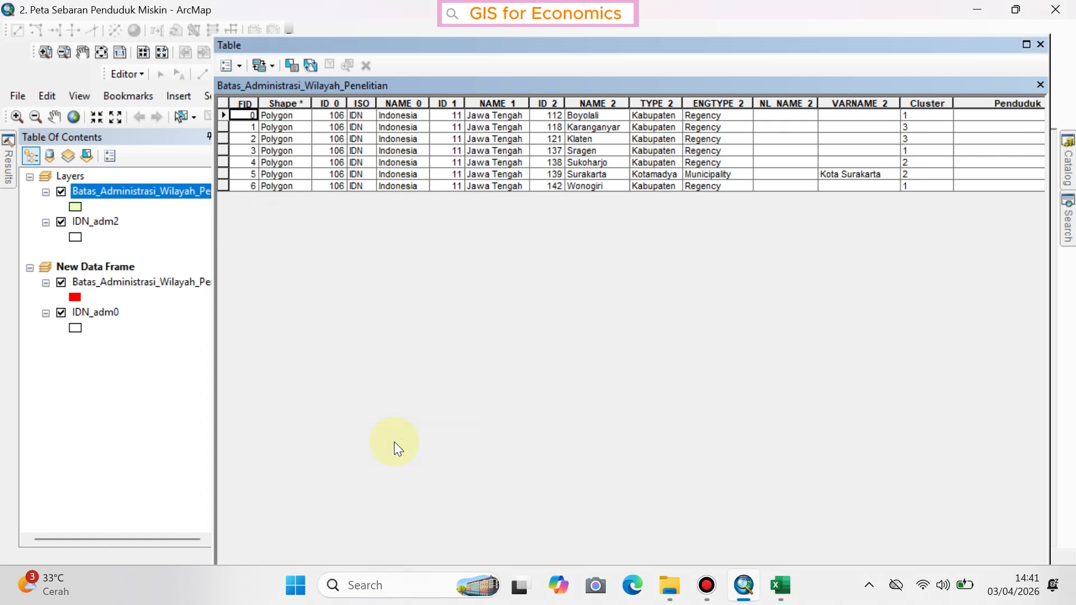
# Narrow the Penduduk_M column to fit the table window and move the window clear of the toolbars
pyautogui.click(860, 152)
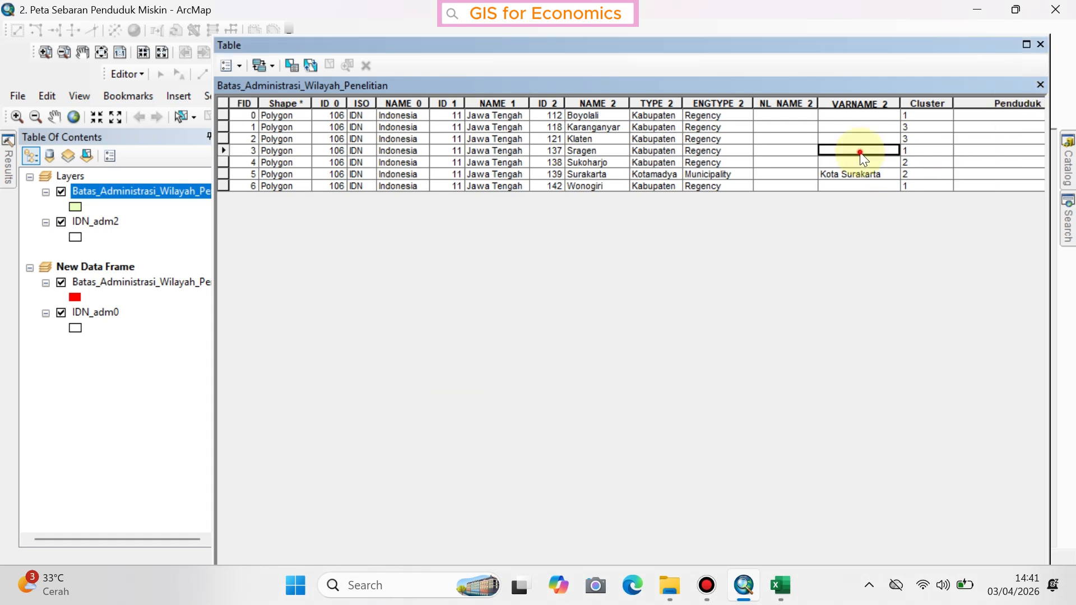
pyautogui.click(985, 115)
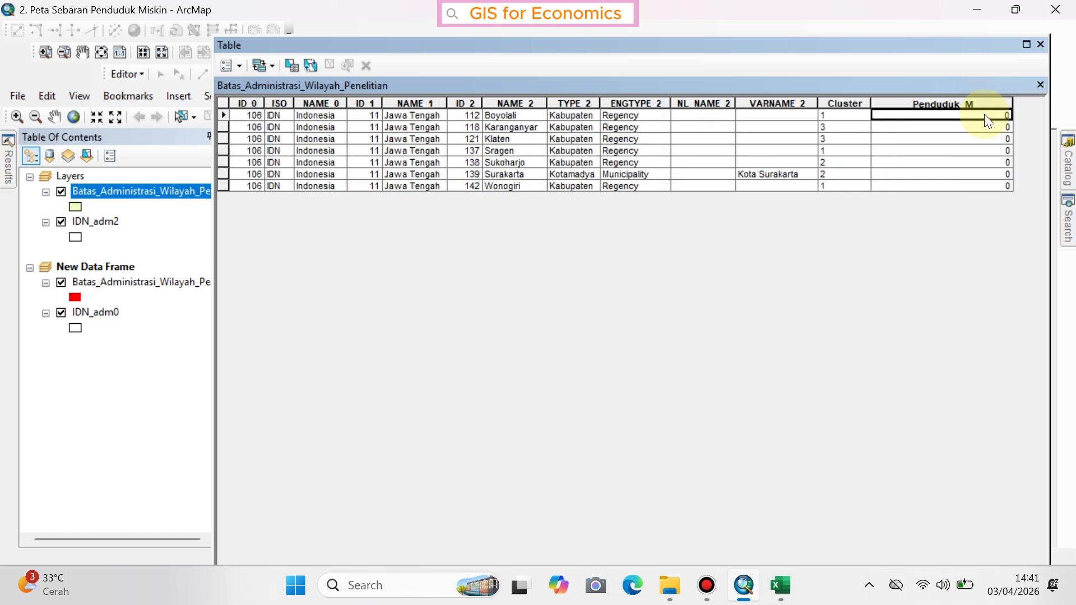
pyautogui.doubleClick(1010, 102)
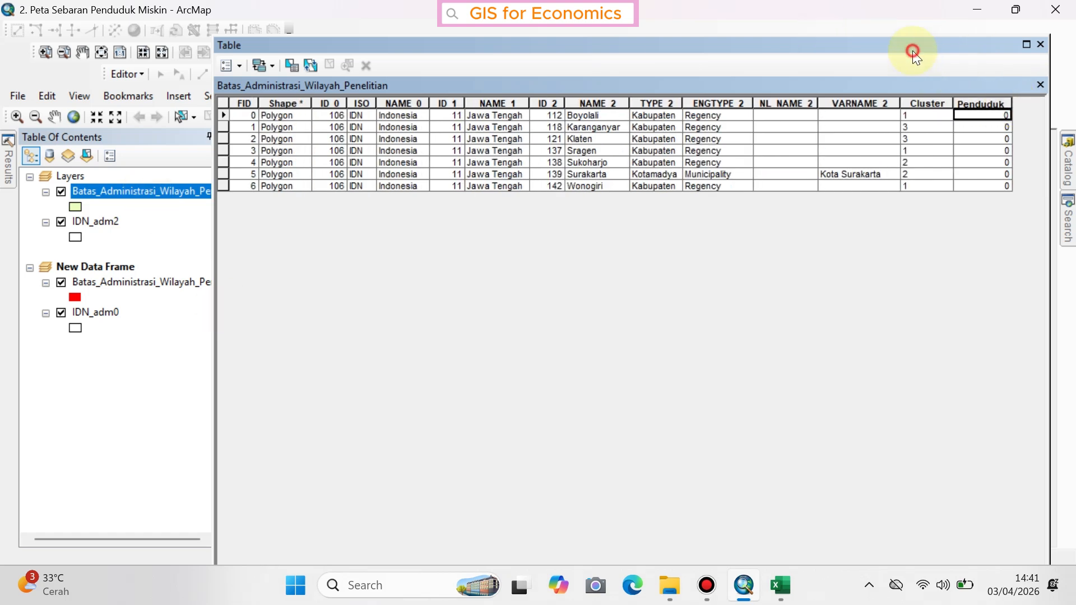
pyautogui.moveTo(914, 52); pyautogui.dragTo(976, 146)
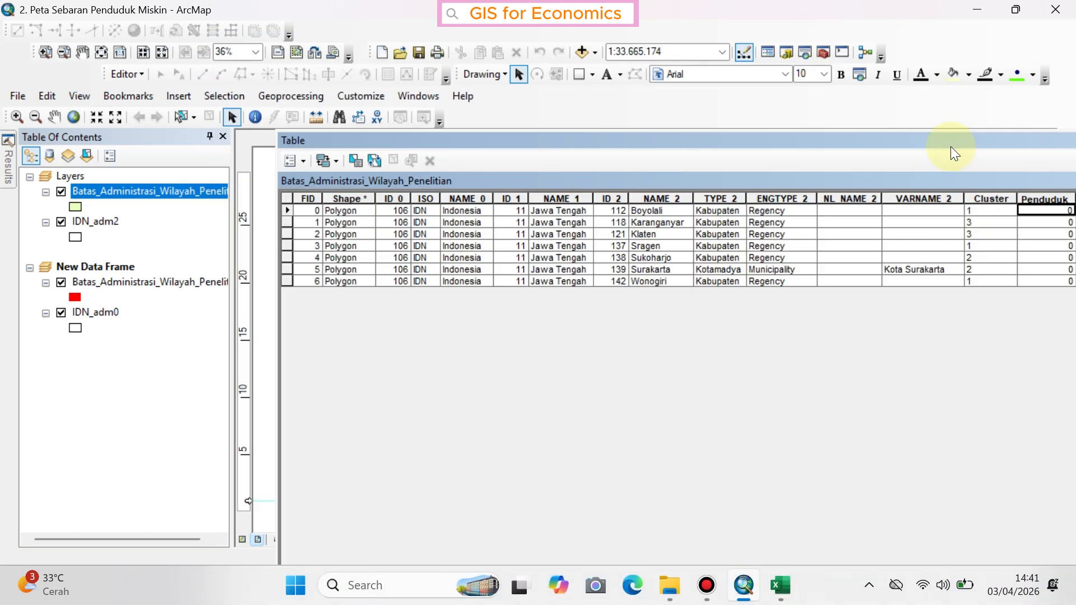
# Start an edit session on the Batas_Administrasi_Wilayah_Penelitian layer and place its table beside the table of contents
pyautogui.rightClick(196, 190)
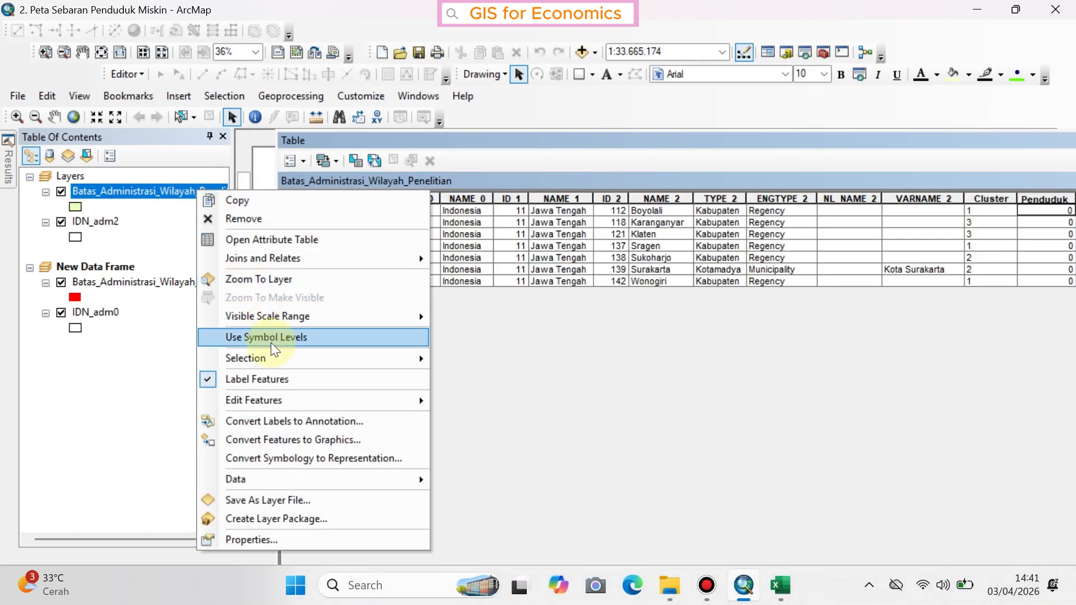
pyautogui.moveTo(288, 405)
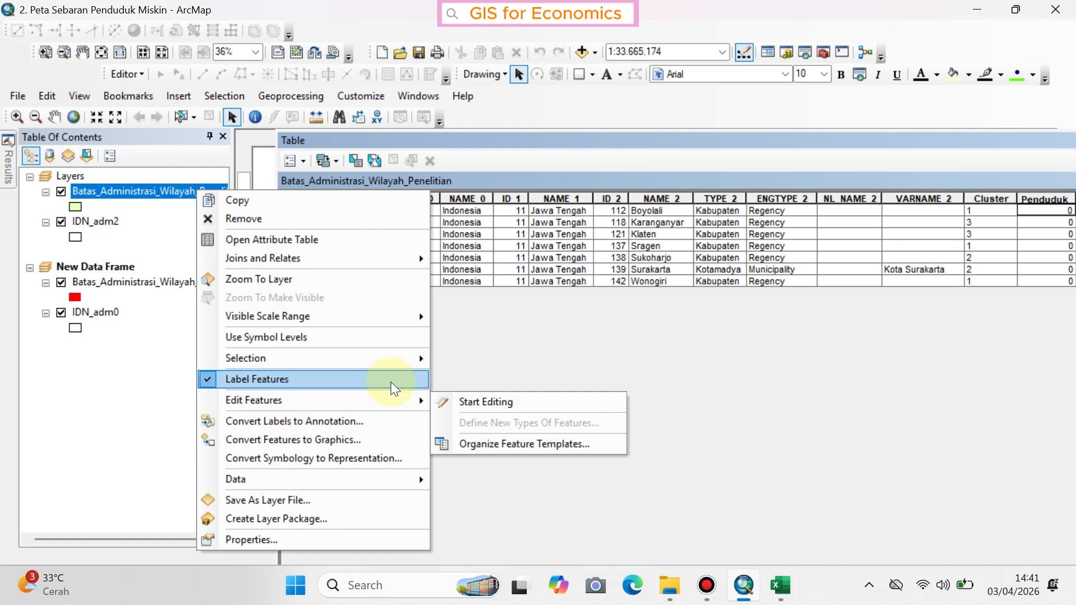
pyautogui.click(477, 400)
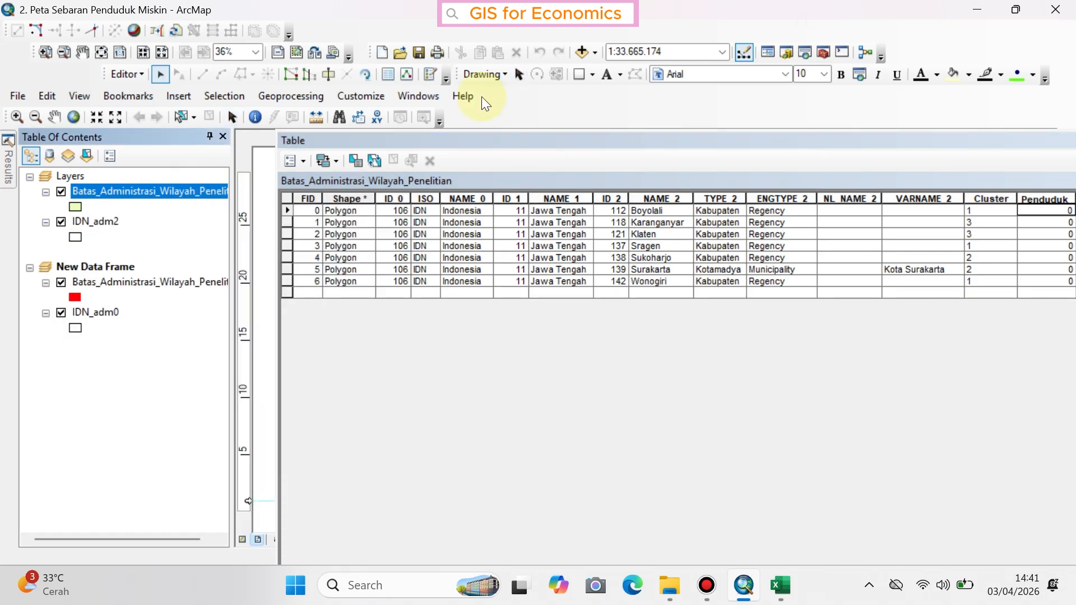
pyautogui.moveTo(468, 143); pyautogui.dragTo(427, 137)
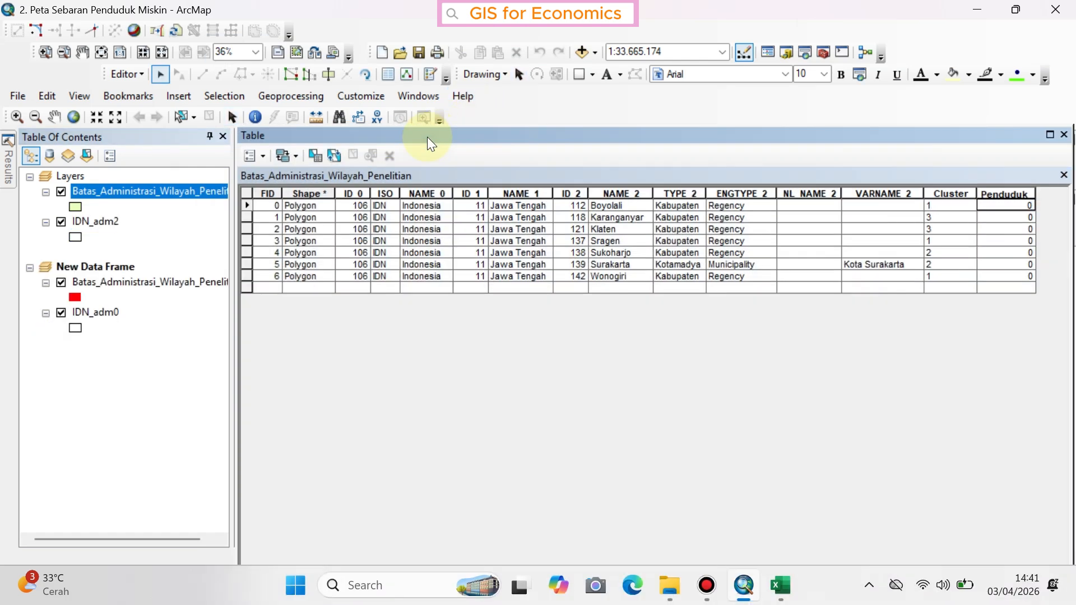
# Look up Kabupaten Boyolali's poverty percentage in the Excel workbook and enter 8,71 in Boyolali's Penduduk_M cell in ArcMap
pyautogui.click(607, 194)
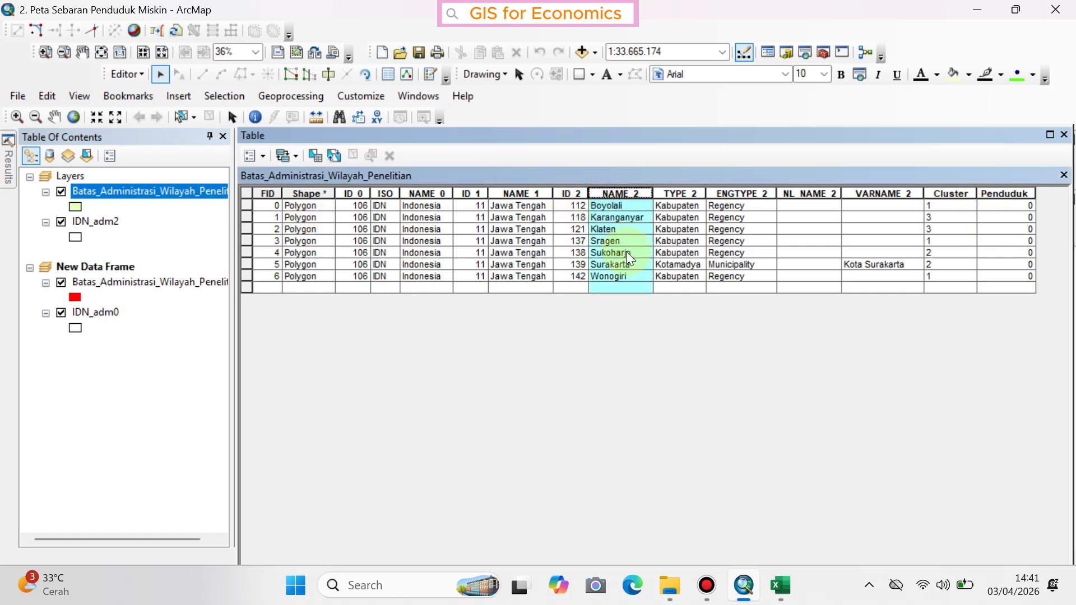
pyautogui.click(1006, 206)
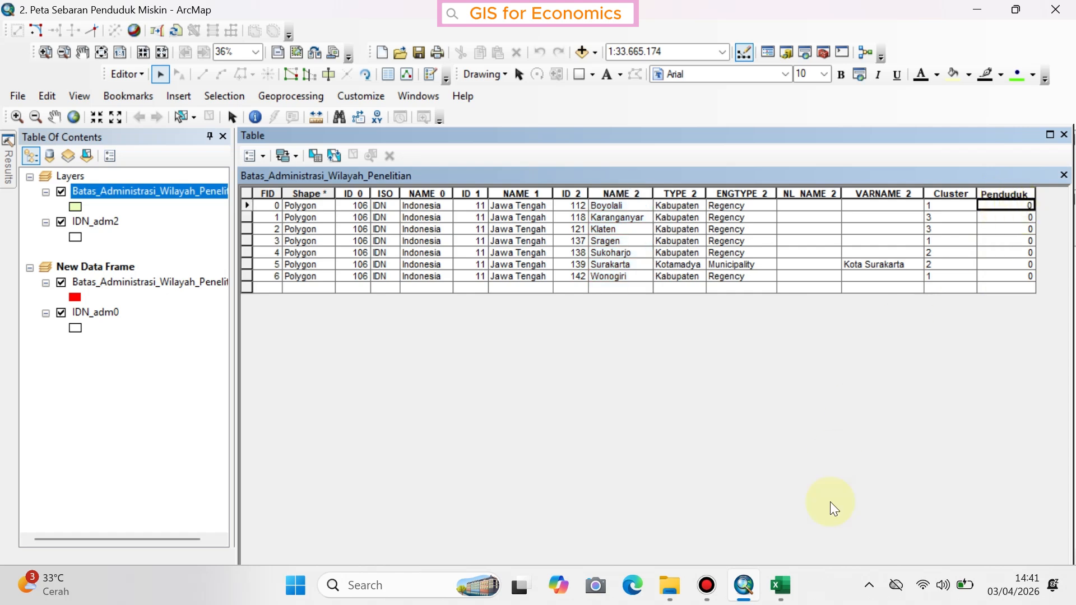
pyautogui.click(781, 585)
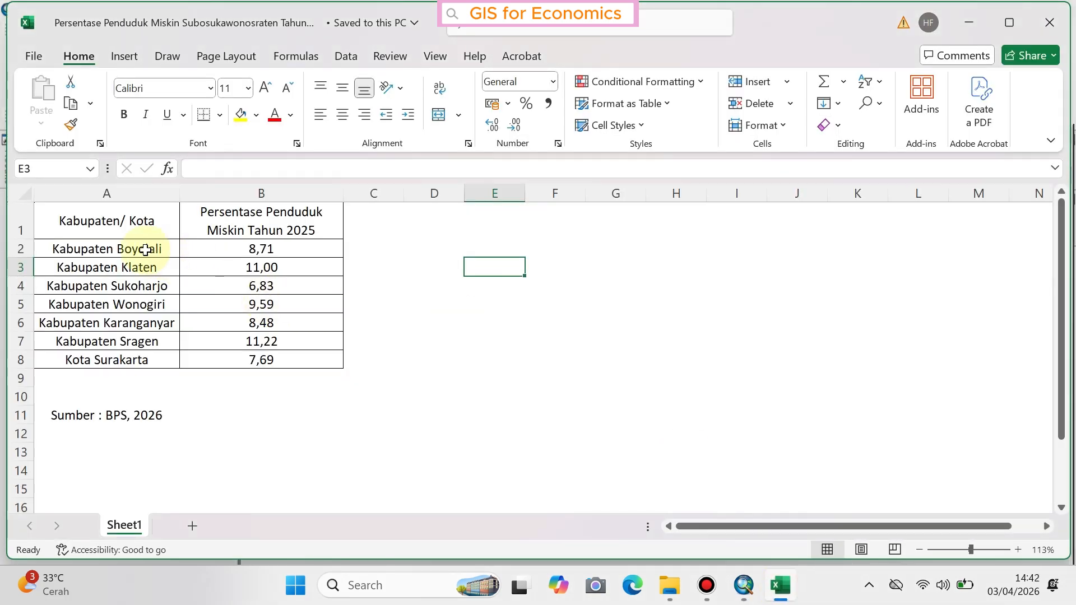
pyautogui.moveTo(145, 250); pyautogui.dragTo(264, 248)
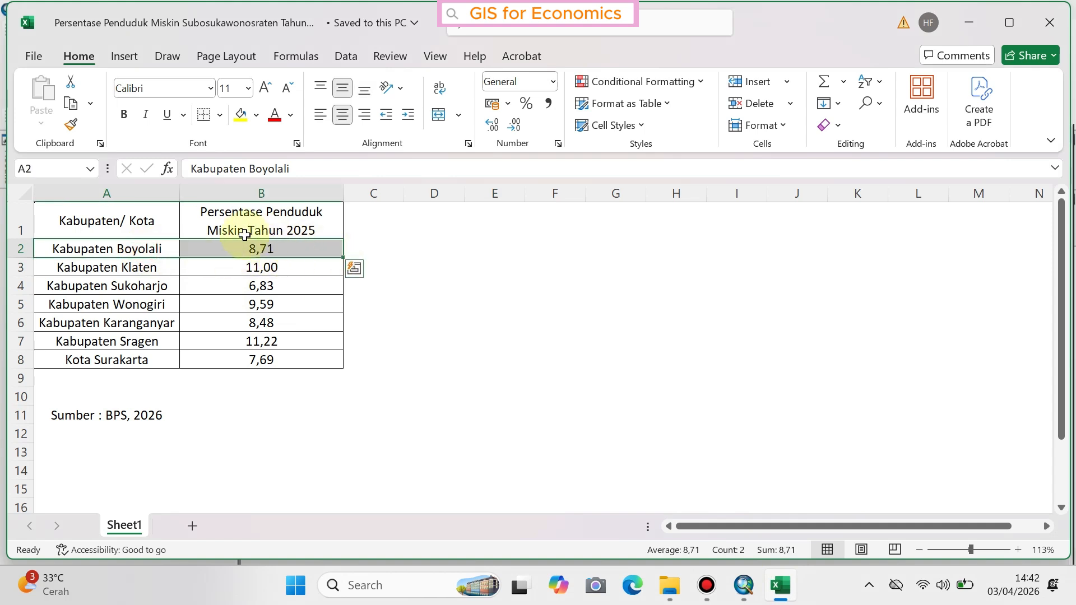
pyautogui.click(744, 585)
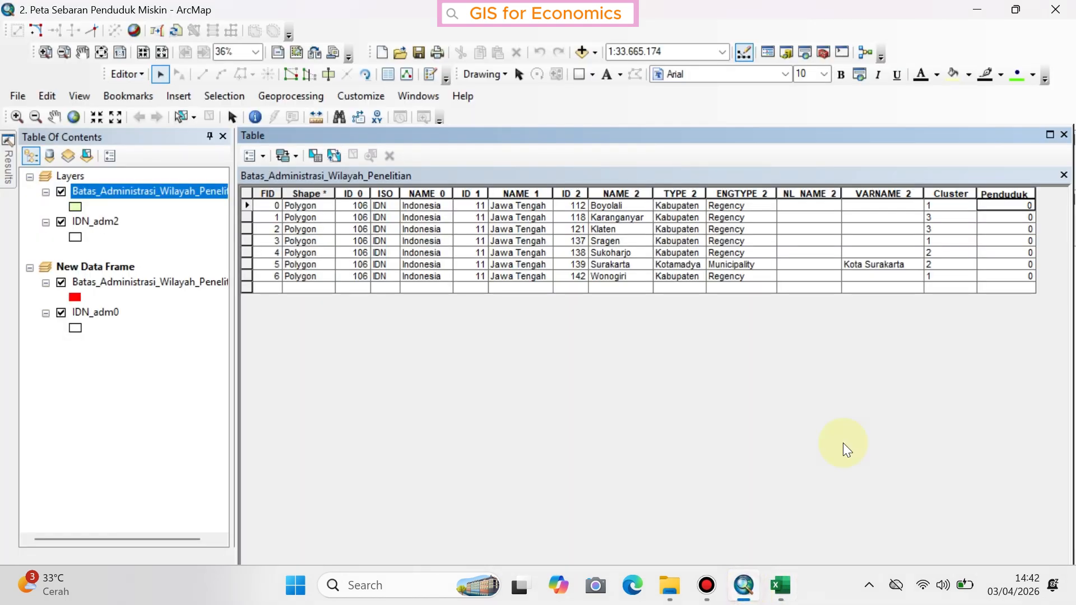
pyautogui.doubleClick(1003, 205)
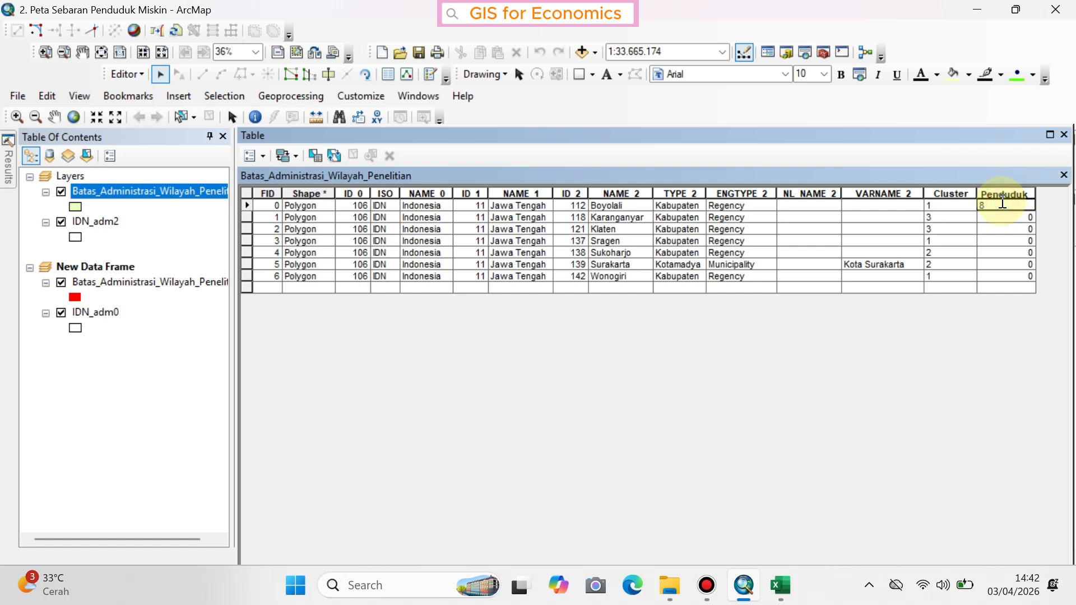
pyautogui.write('8,71')
pyautogui.press('Return')
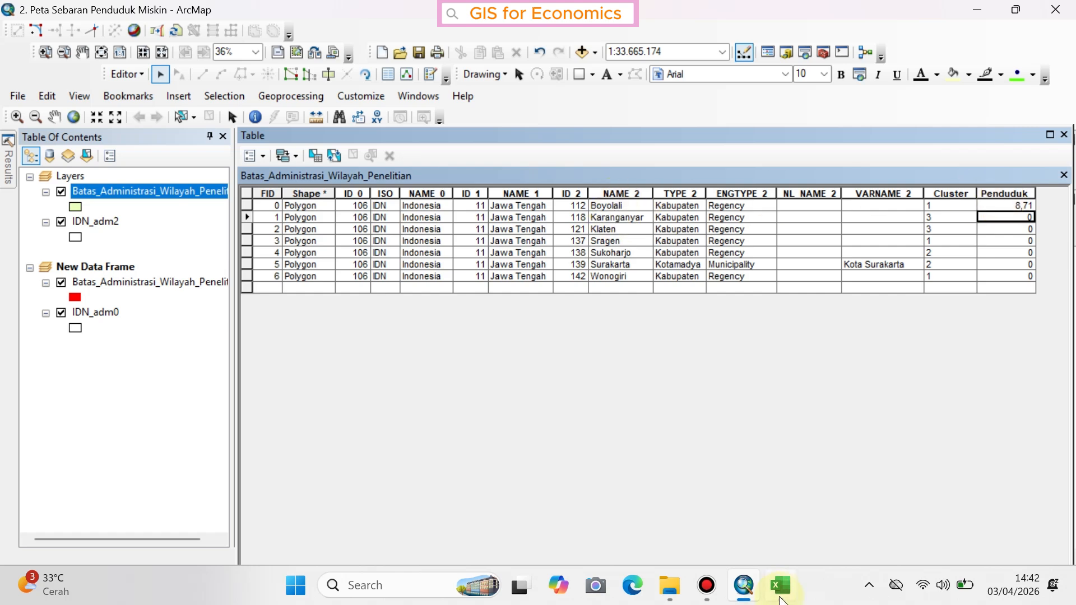
# Look up Kabupaten Karanganyar's poverty percentage in the Excel workbook and enter 8,48 in Karanganyar's Penduduk_M cell in ArcMap
pyautogui.click(781, 596)
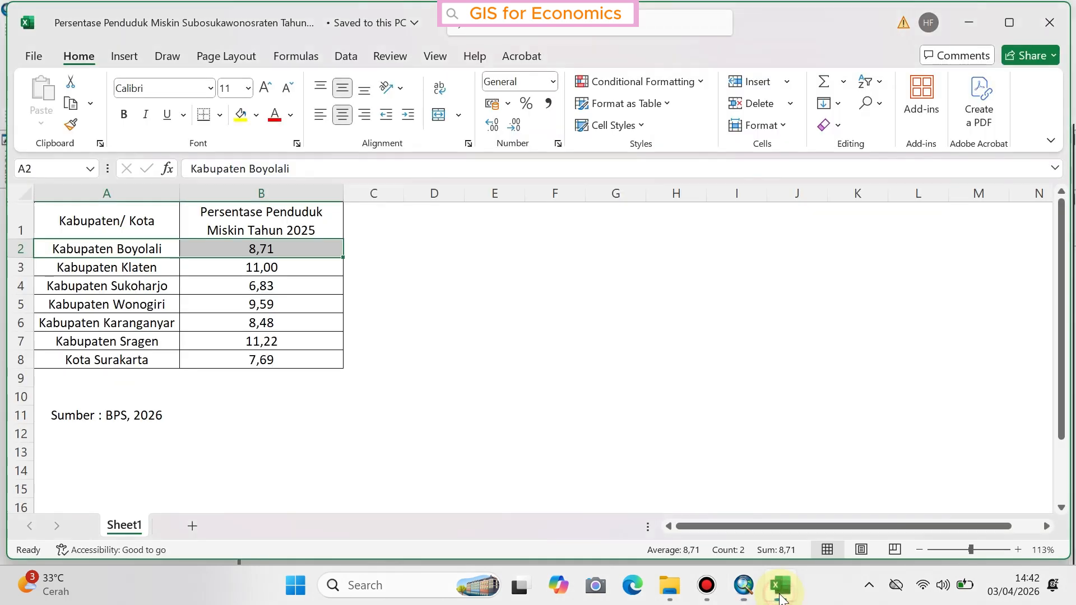
pyautogui.click(237, 326)
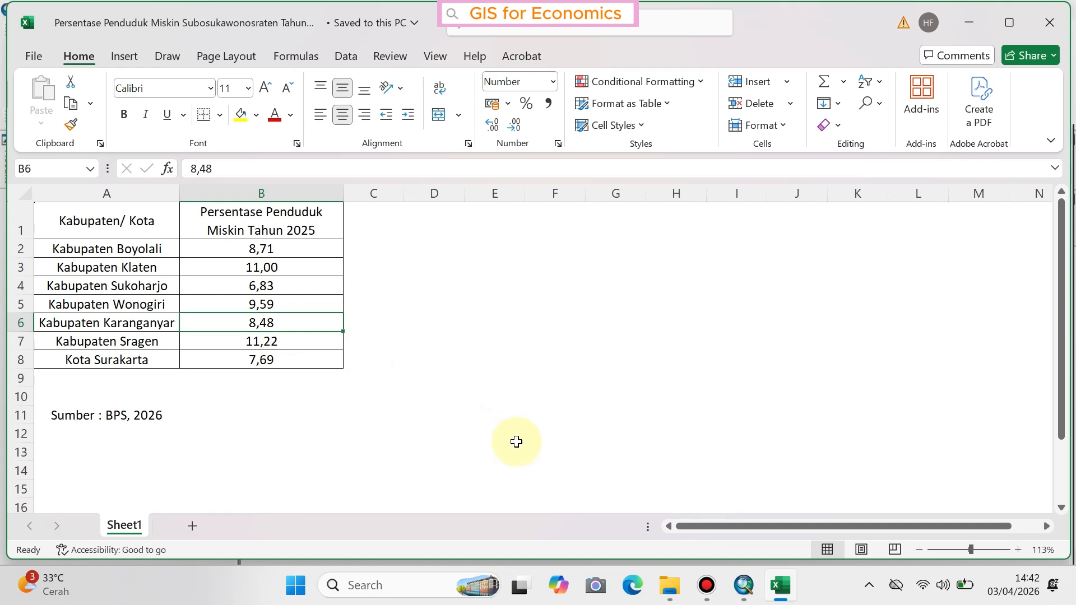
pyautogui.click(744, 586)
pyautogui.click(1026, 217)
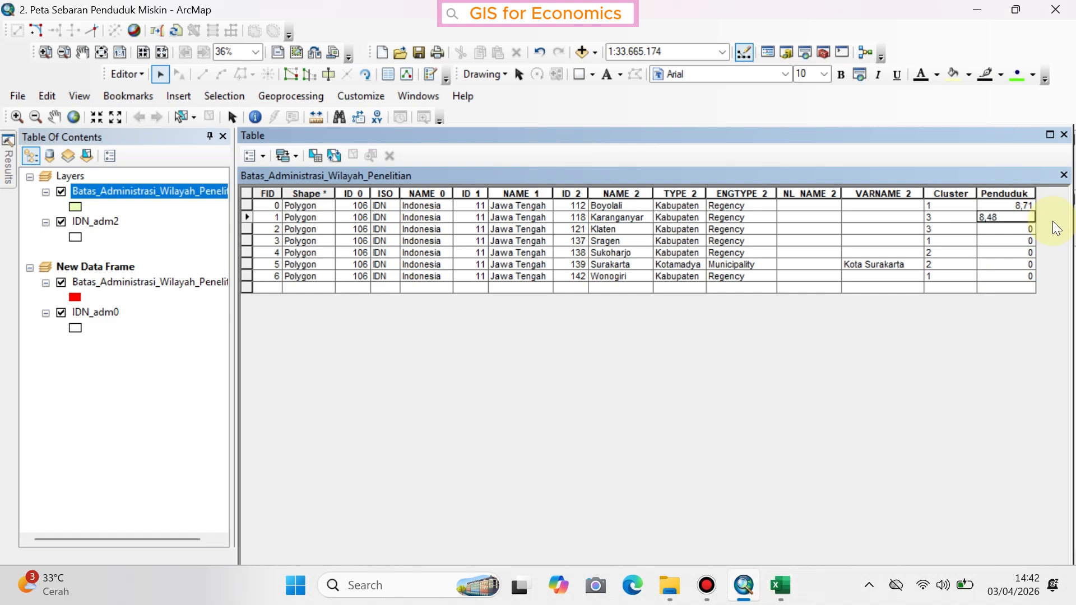
pyautogui.press('Return')
# Look up Kabupaten Klaten's poverty percentage in the Excel workbook and enter 11 in Klaten's Penduduk_M cell in ArcMap
pyautogui.click(781, 585)
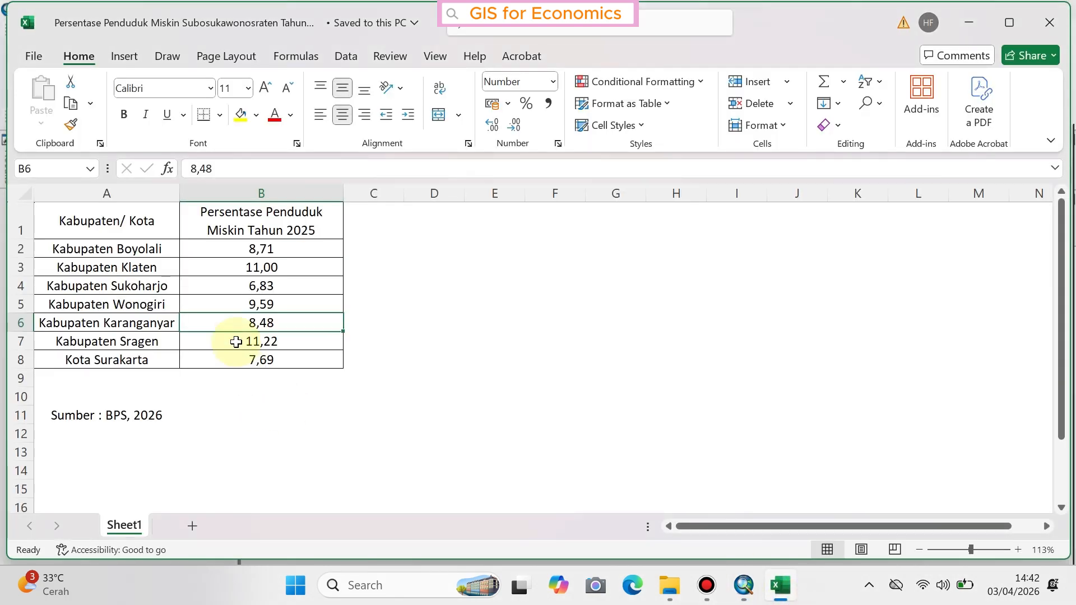
pyautogui.click(224, 268)
pyautogui.hotkey('alt', 'Tab')
pyautogui.click(1029, 229)
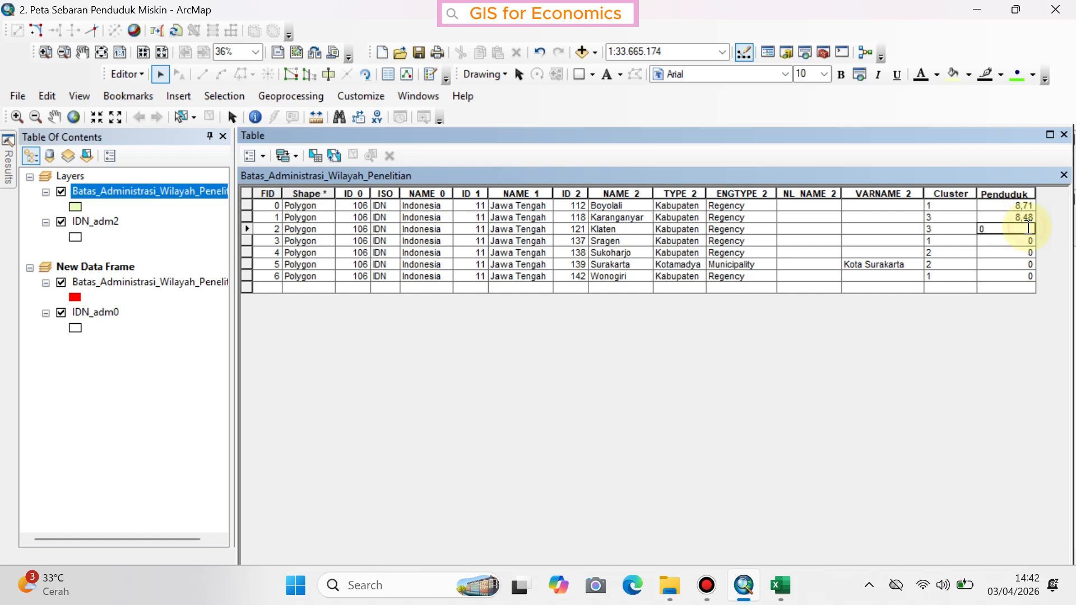
# Look up Kabupaten Sragen's poverty percentage in the Excel workbook and enter 11,22 in Sragen's Penduduk_M cell in ArcMap
pyautogui.hotkey('alt', 'Tab')
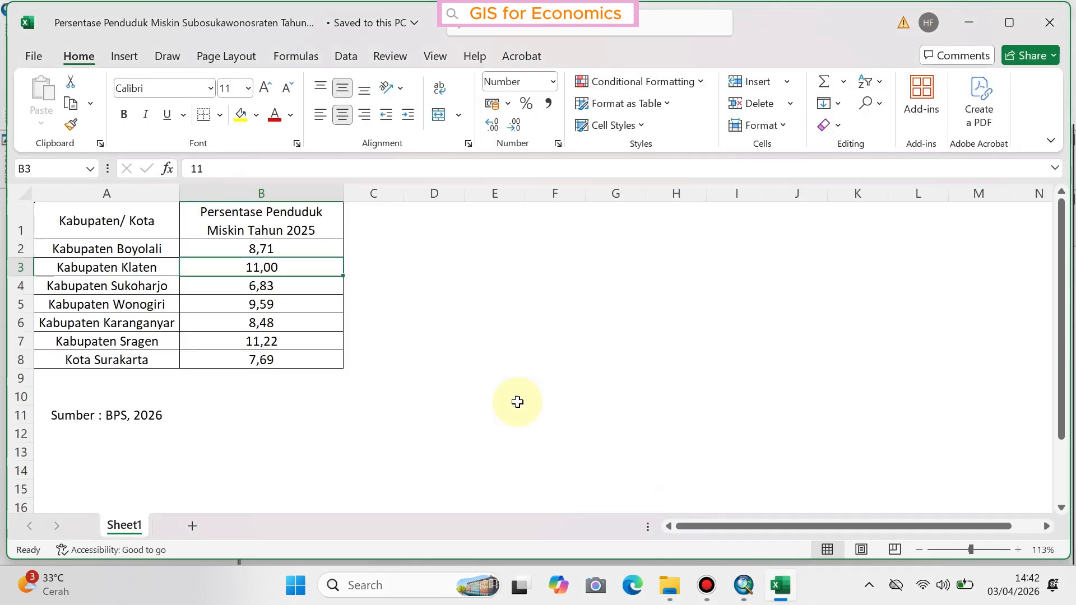
pyautogui.click(286, 339)
pyautogui.click(744, 585)
pyautogui.click(1018, 240)
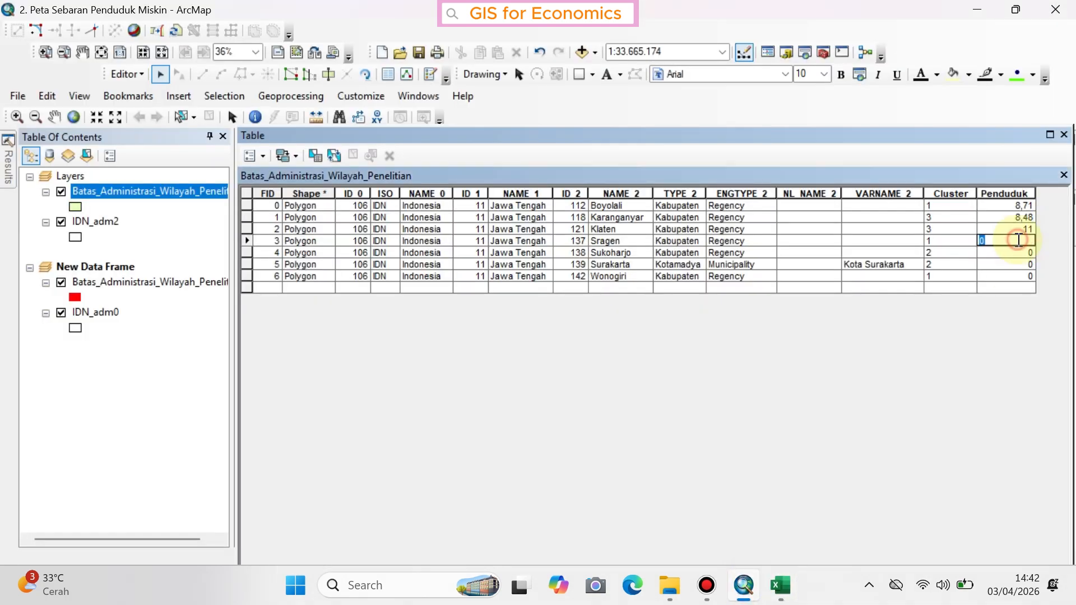
pyautogui.write('11,22')
pyautogui.press('Return')
# Look up Kabupaten Sukoharjo's poverty percentage in the Excel workbook and enter 6,83 in Sukoharjo's Penduduk_M cell in ArcMap
pyautogui.click(779, 585)
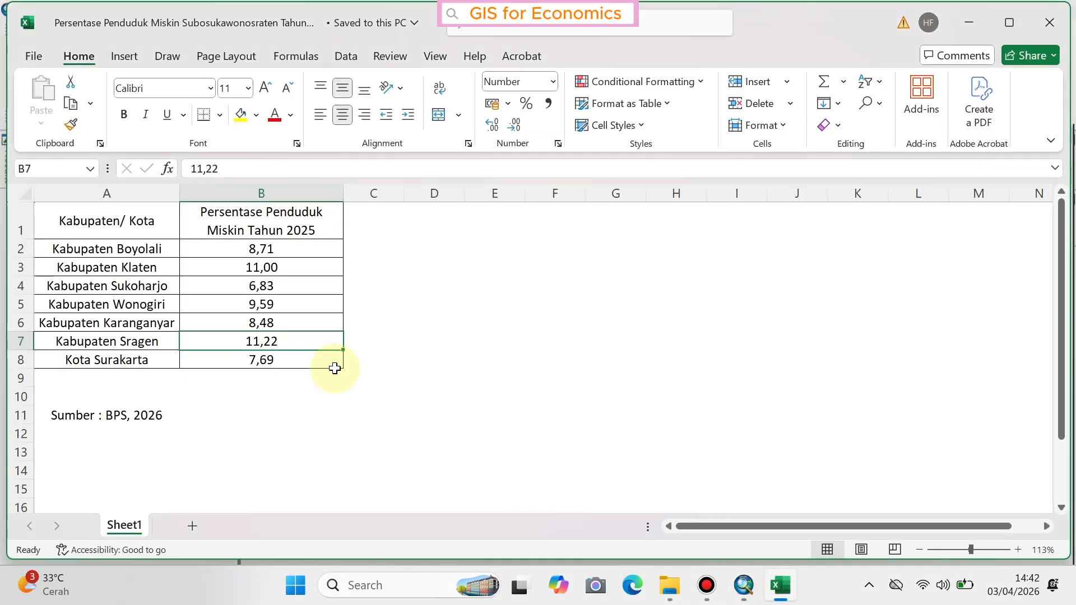
pyautogui.click(264, 286)
pyautogui.click(744, 585)
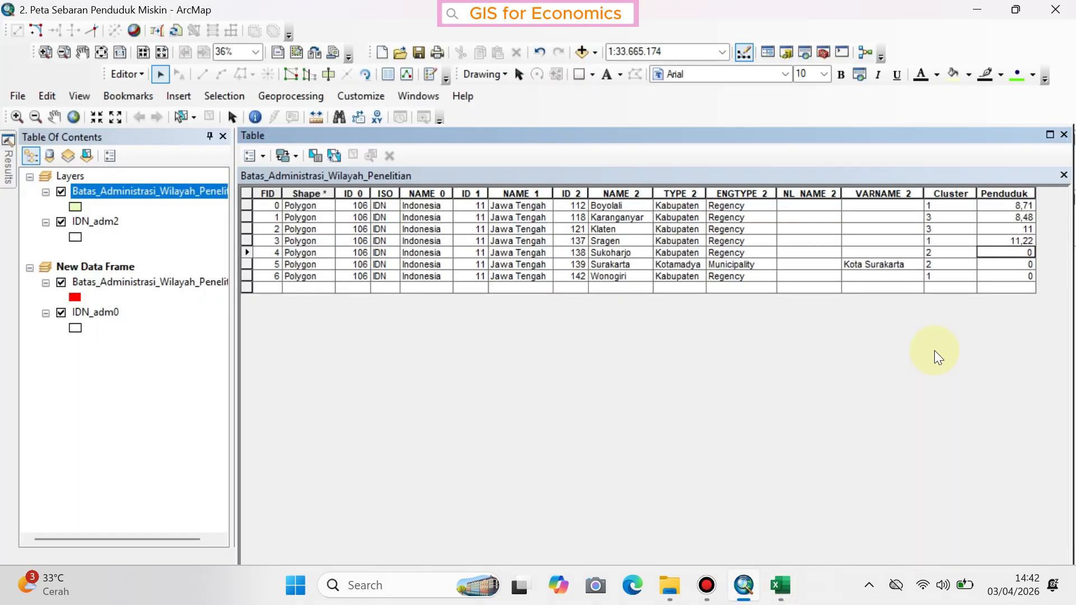
pyautogui.click(1027, 251)
pyautogui.write('6,83')
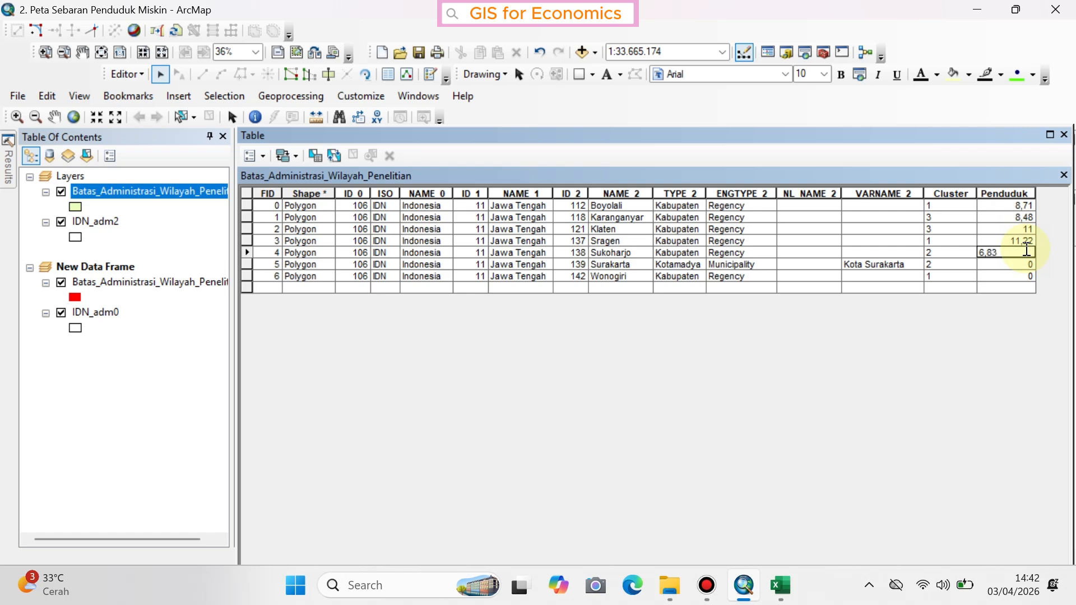
pyautogui.press('Return')
# Look up Kota Surakarta's poverty percentage in the Excel workbook and enter 7,69 in Surakarta's Penduduk_M cell in ArcMap
pyautogui.click(779, 585)
pyautogui.click(258, 359)
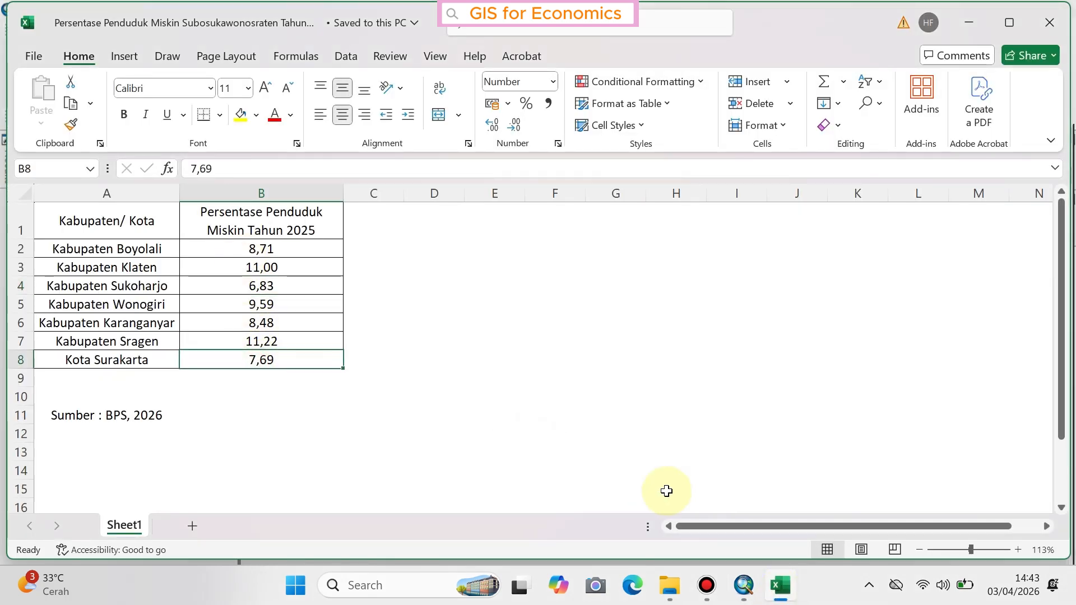
pyautogui.click(744, 585)
pyautogui.click(981, 266)
pyautogui.write('7,69')
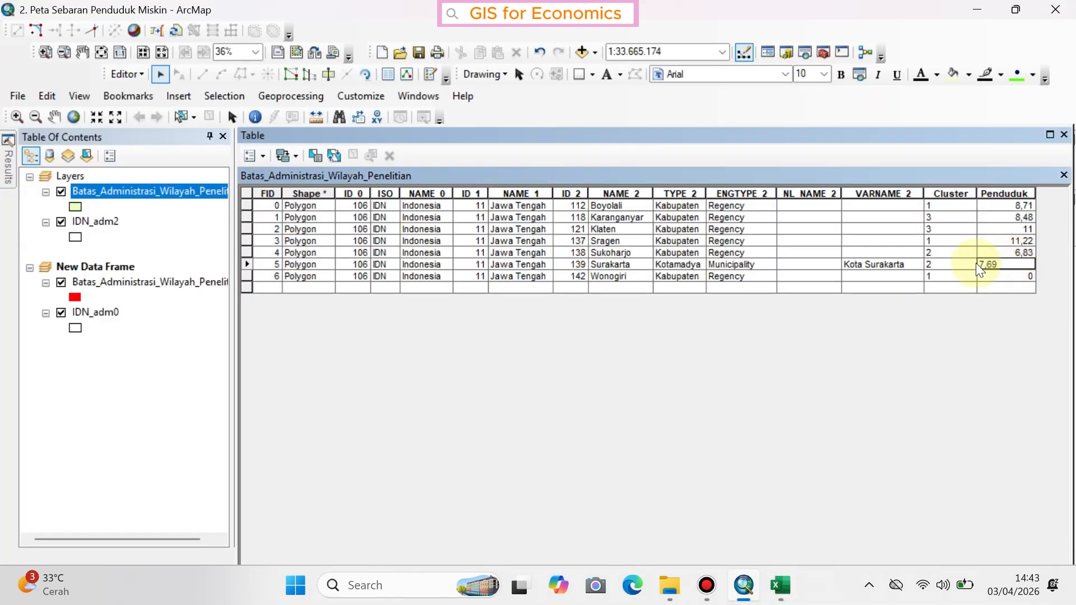
pyautogui.press('Return')
# Look up Kabupaten Wonogiri's poverty percentage in the Excel workbook and enter 9,59 in Wonogiri's Penduduk_M cell in ArcMap
pyautogui.click(780, 585)
pyautogui.click(262, 305)
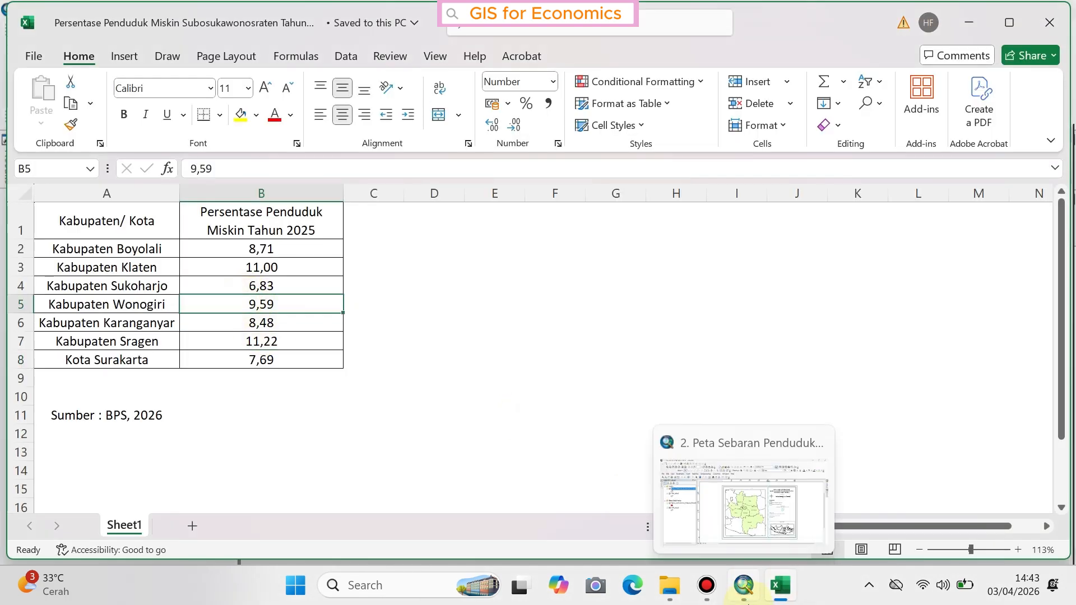
pyautogui.click(744, 585)
pyautogui.write('9,59')
pyautogui.press('Return')
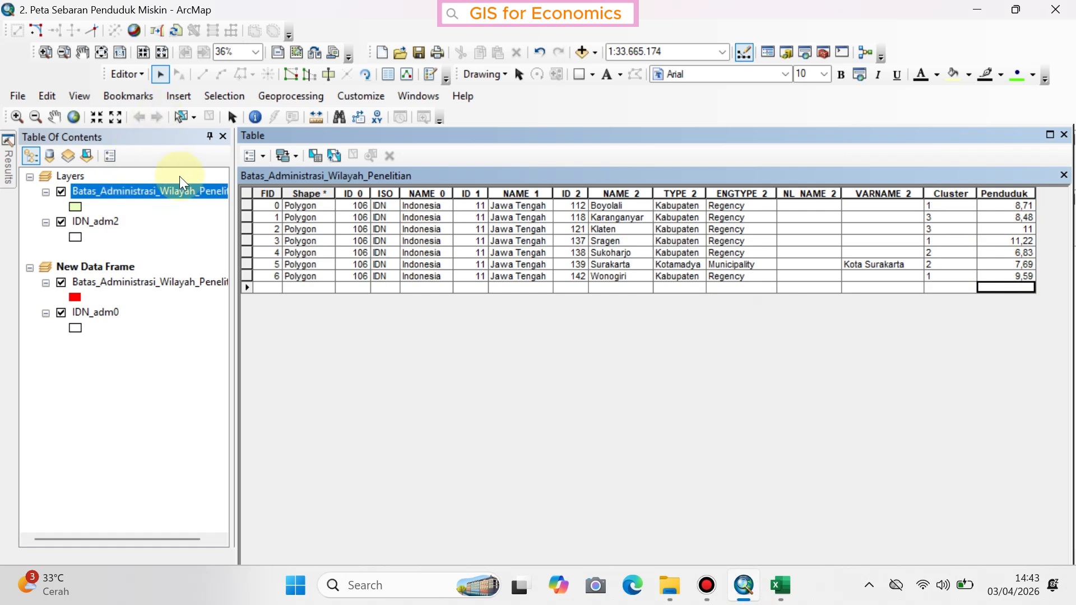
# Stop the edit session, saving the edits, and close the attribute table
pyautogui.click(129, 75)
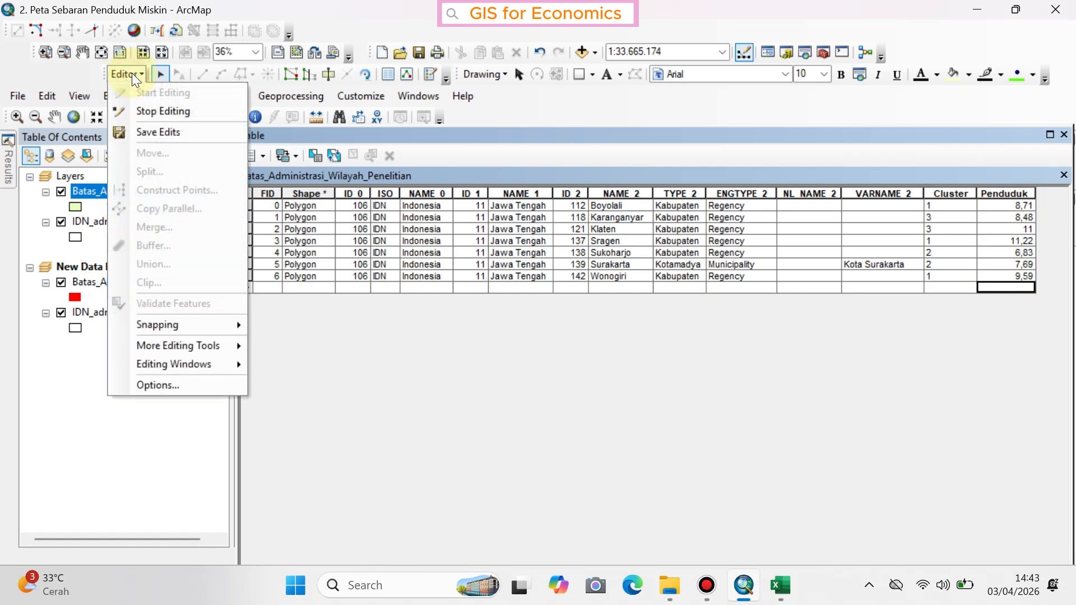
pyautogui.click(154, 111)
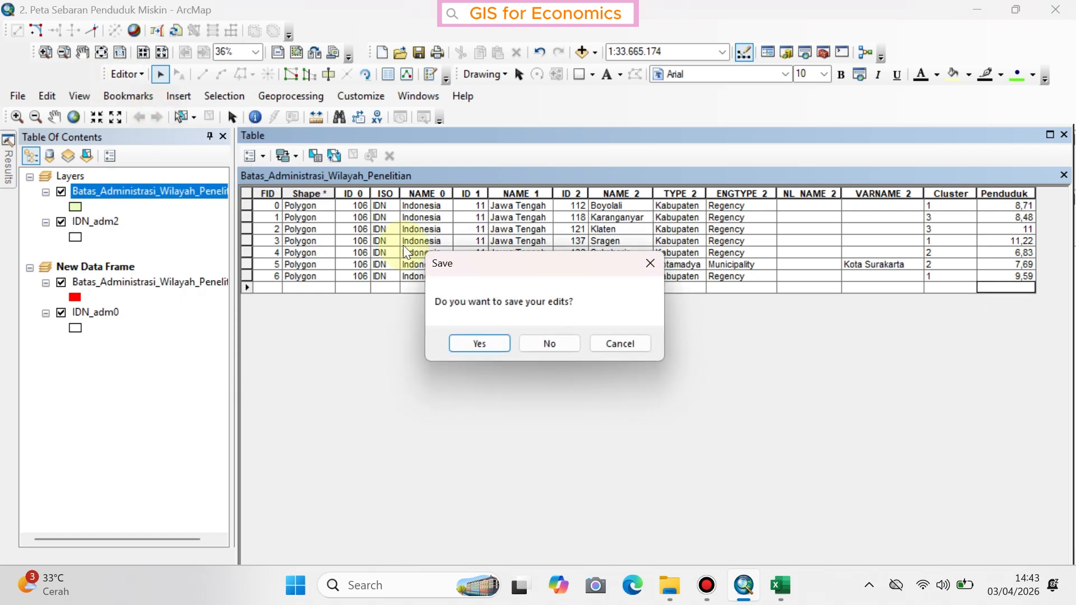
pyautogui.click(506, 343)
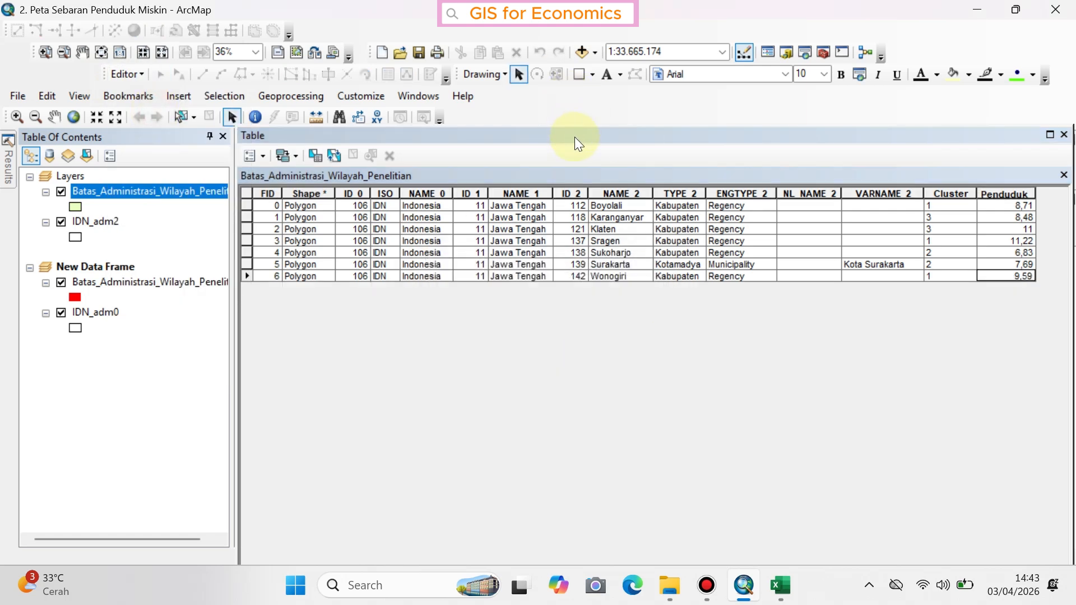
pyautogui.click(1065, 136)
# Set the Batas_Administrasi_Wilayah_Penelitian layer's symbology to unique values of the Penduduk_M field and add all values
pyautogui.rightClick(157, 187)
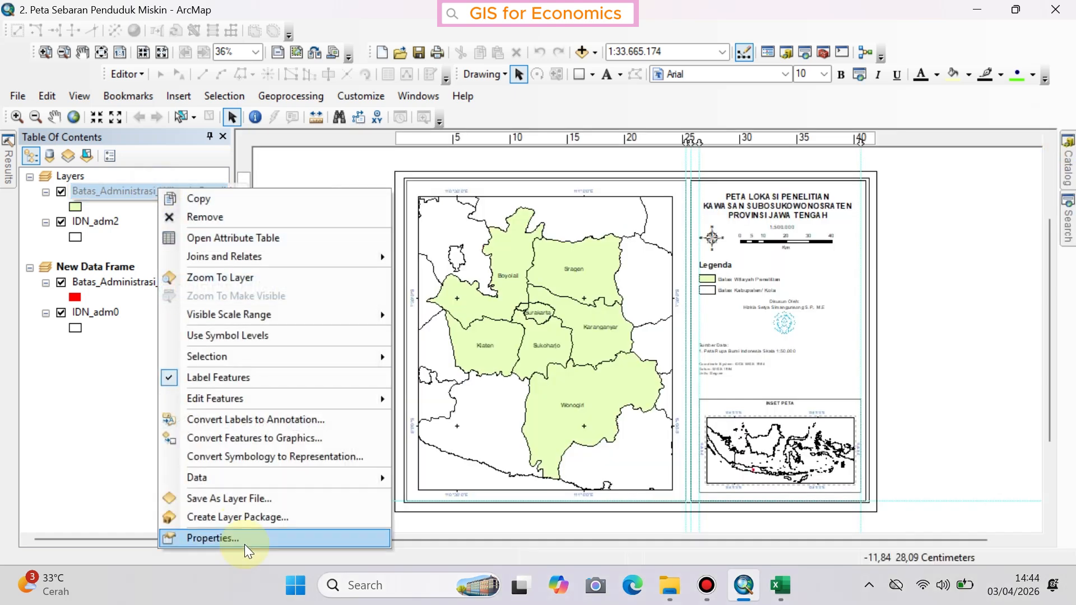
pyautogui.click(224, 539)
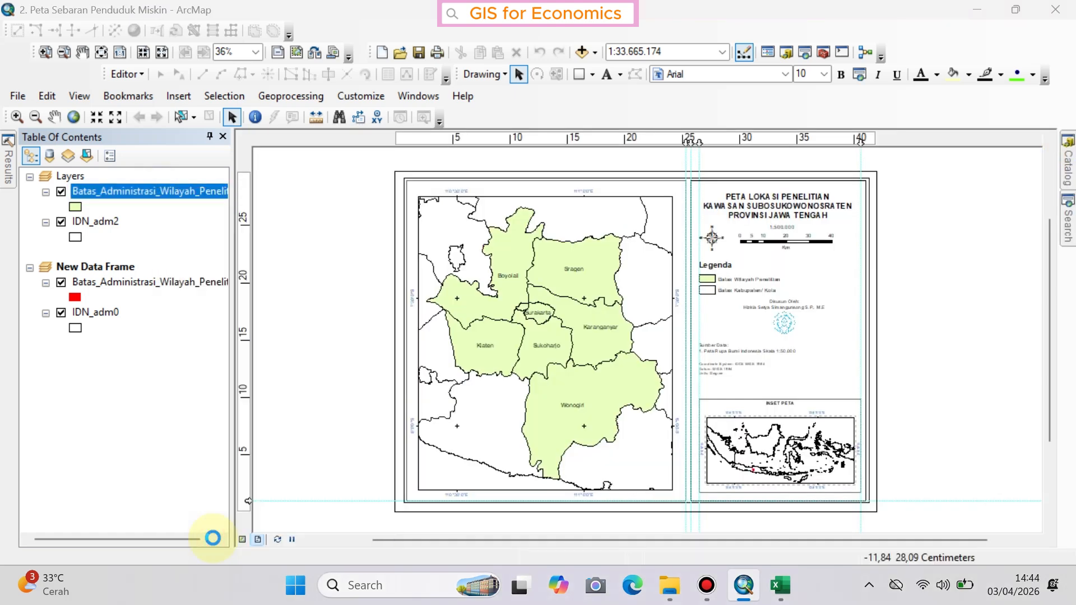
pyautogui.click(302, 174)
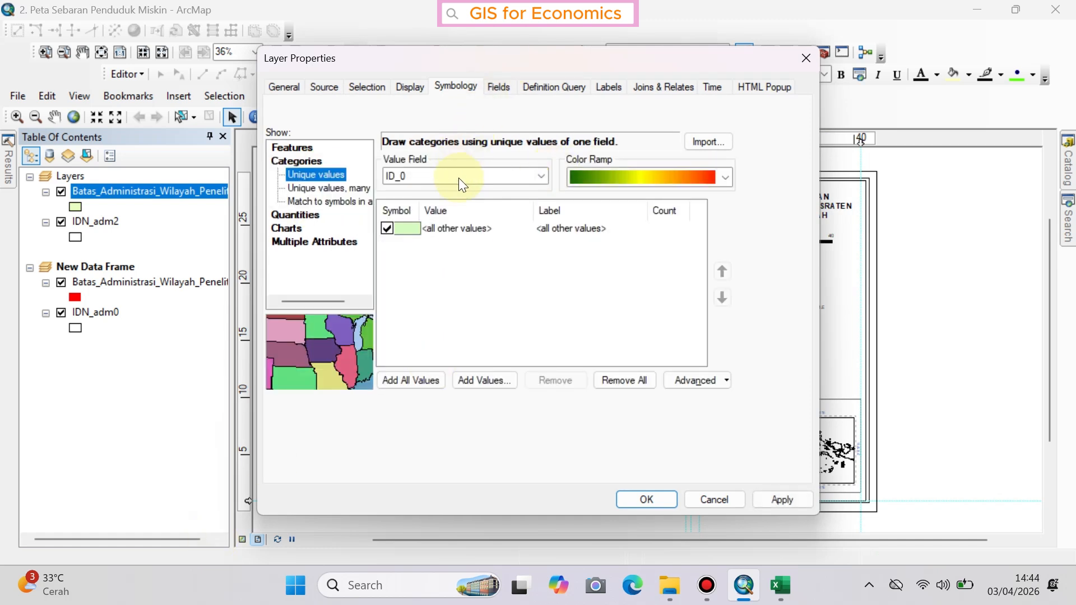
pyautogui.click(458, 178)
pyautogui.click(436, 319)
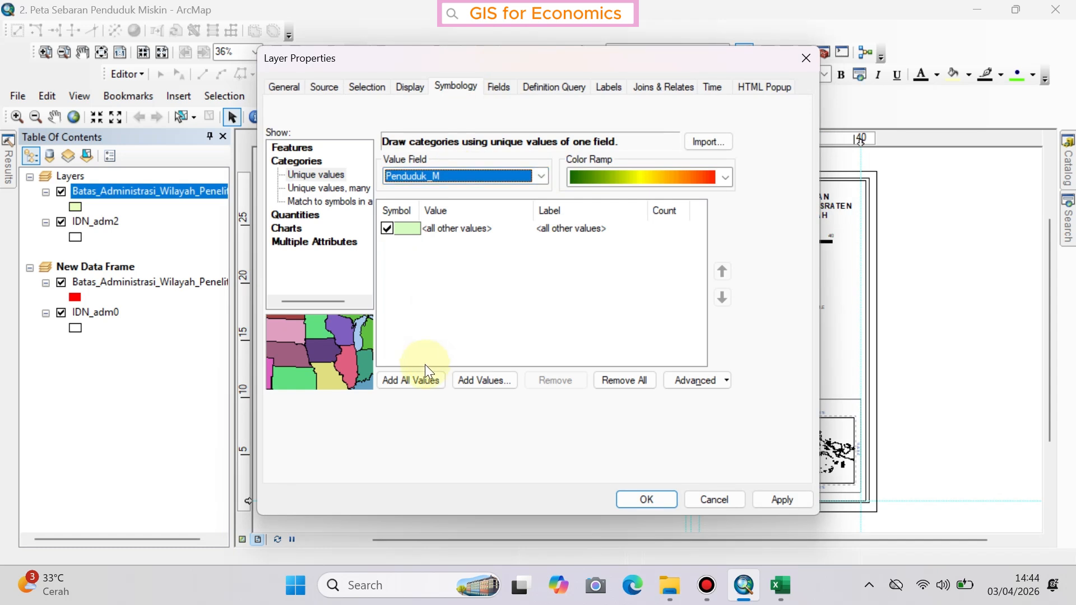
pyautogui.click(308, 165)
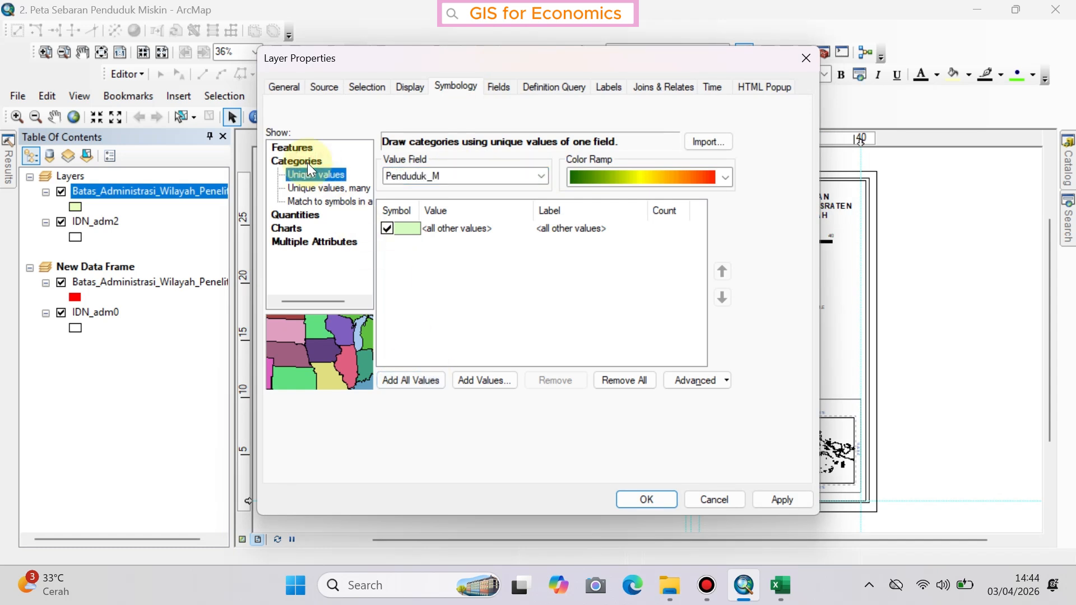
pyautogui.click(429, 176)
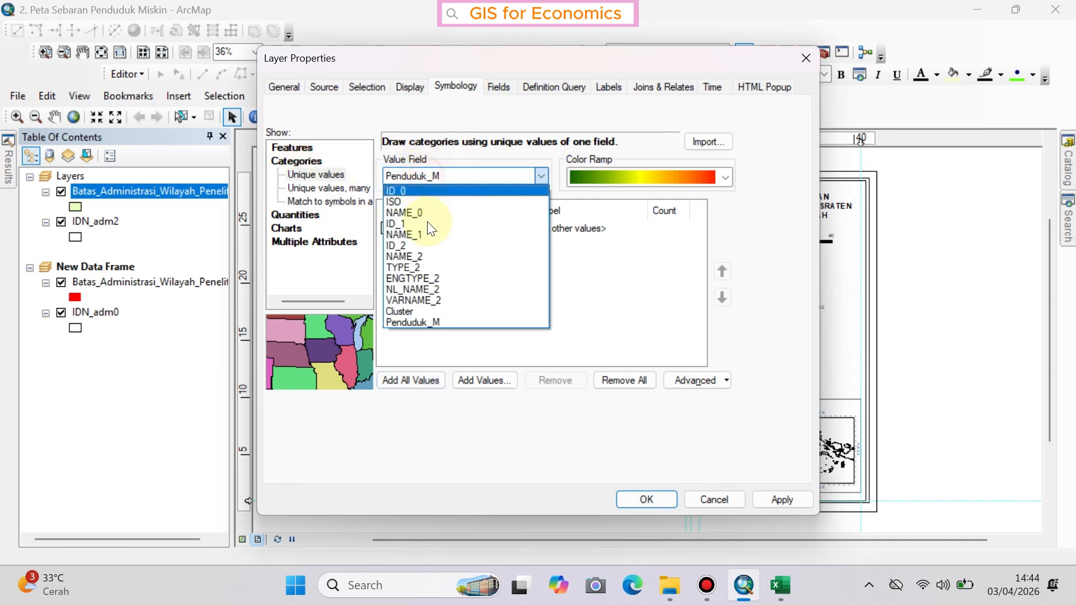
pyautogui.click(426, 324)
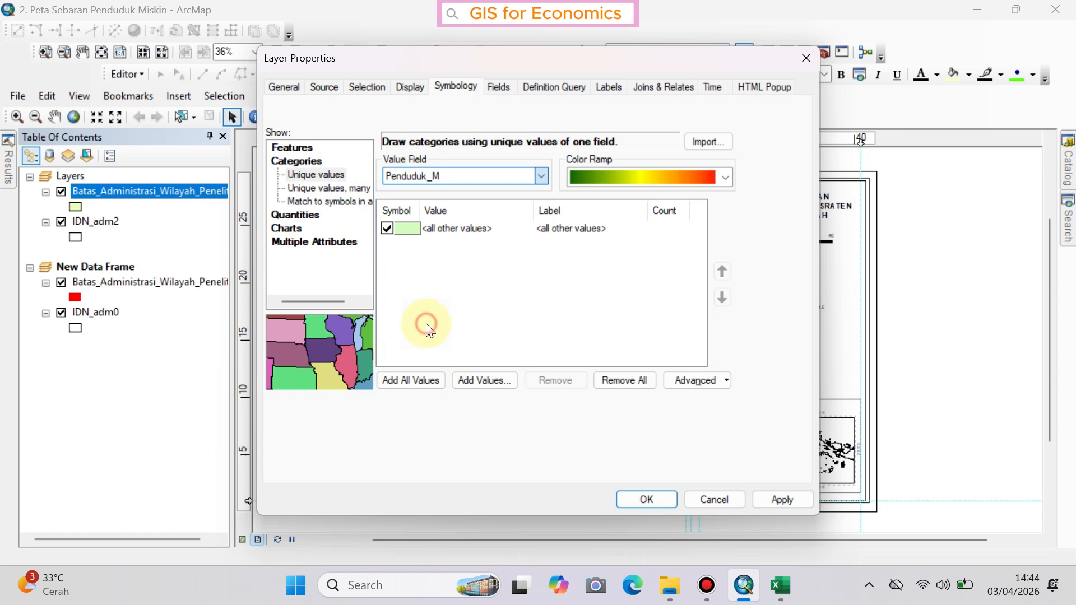
pyautogui.click(411, 378)
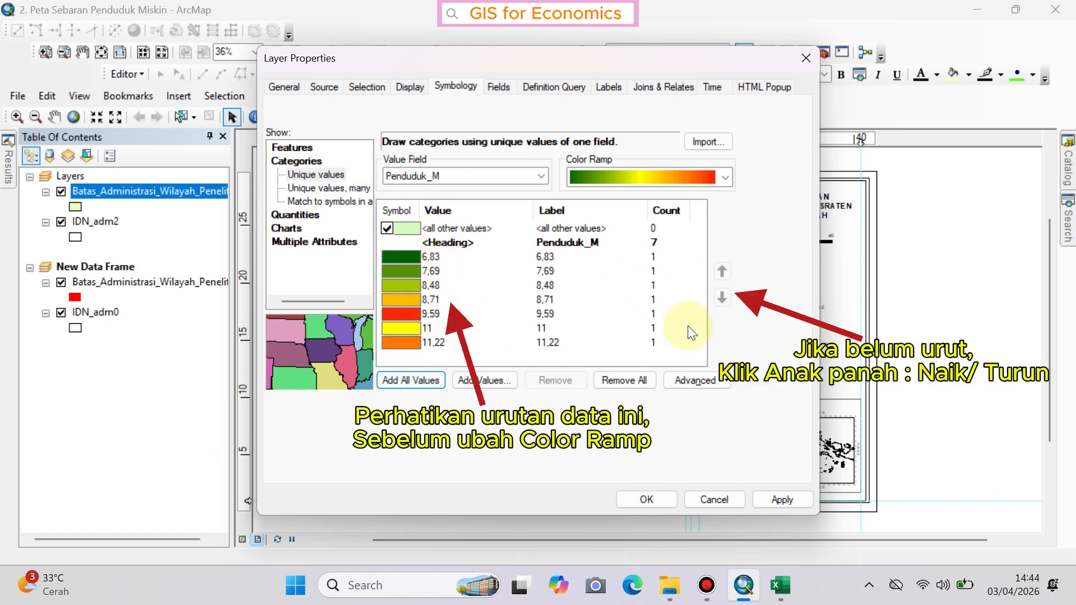
# Reapply the green-yellow-red color ramp so the colors follow the ascending Penduduk_M values, and accept the layer properties
pyautogui.click(662, 177)
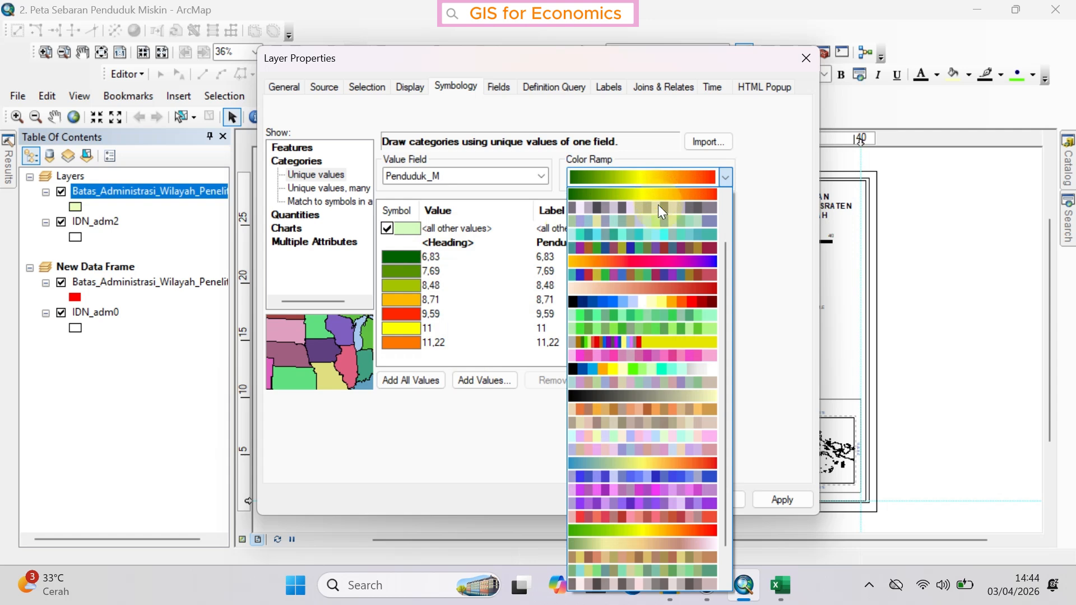
pyautogui.click(644, 194)
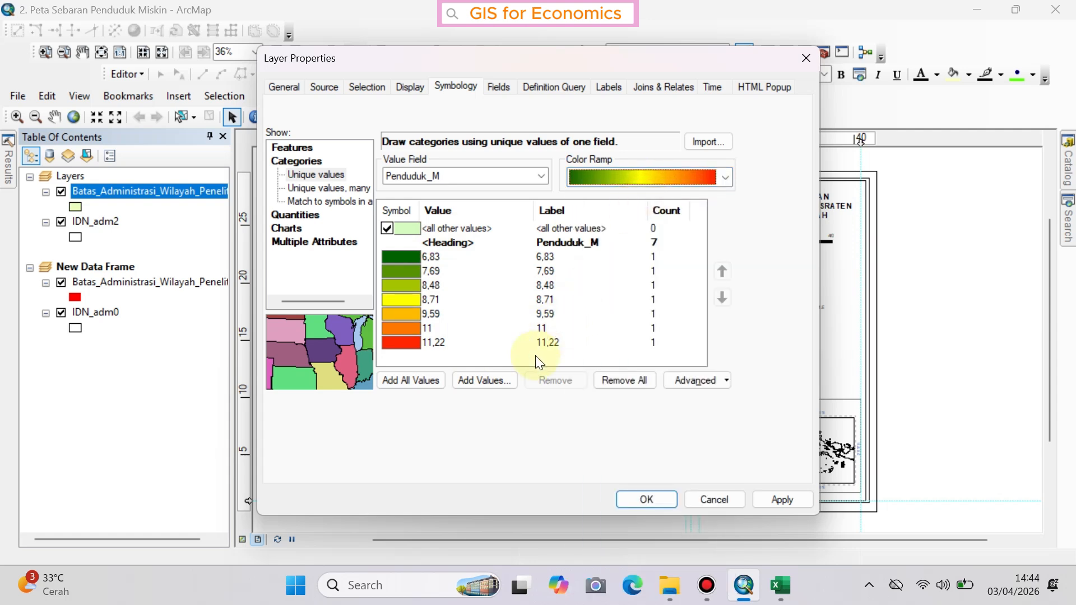
pyautogui.click(631, 174)
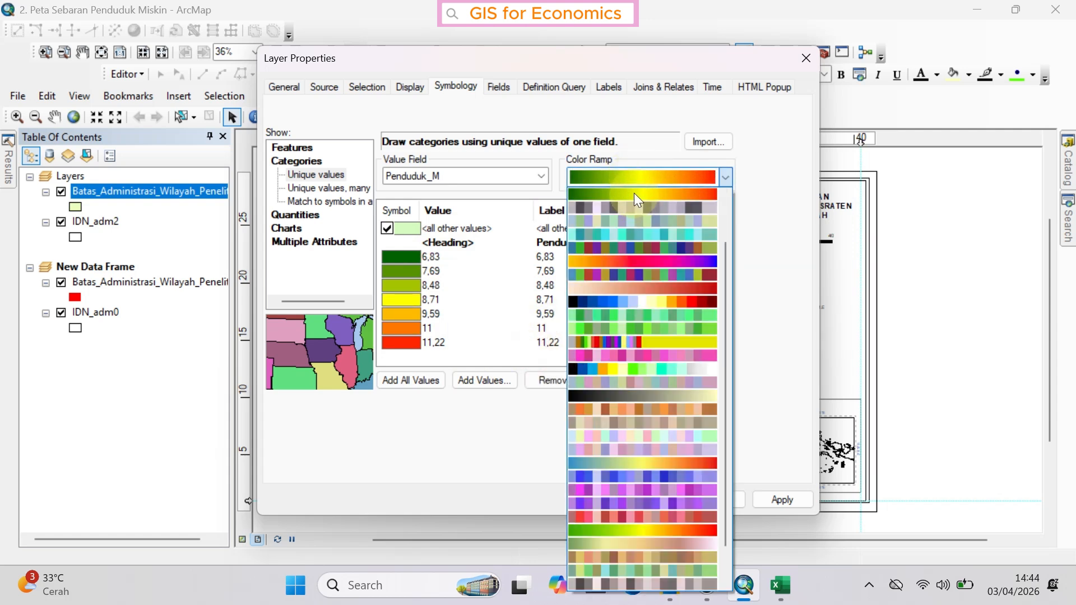
pyautogui.click(634, 192)
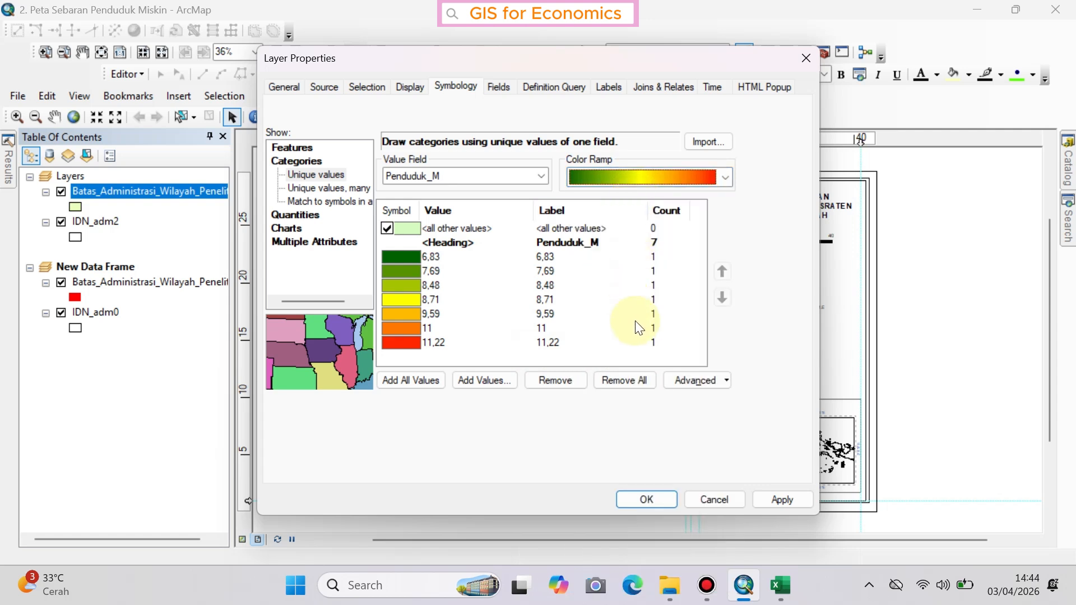
pyautogui.click(657, 496)
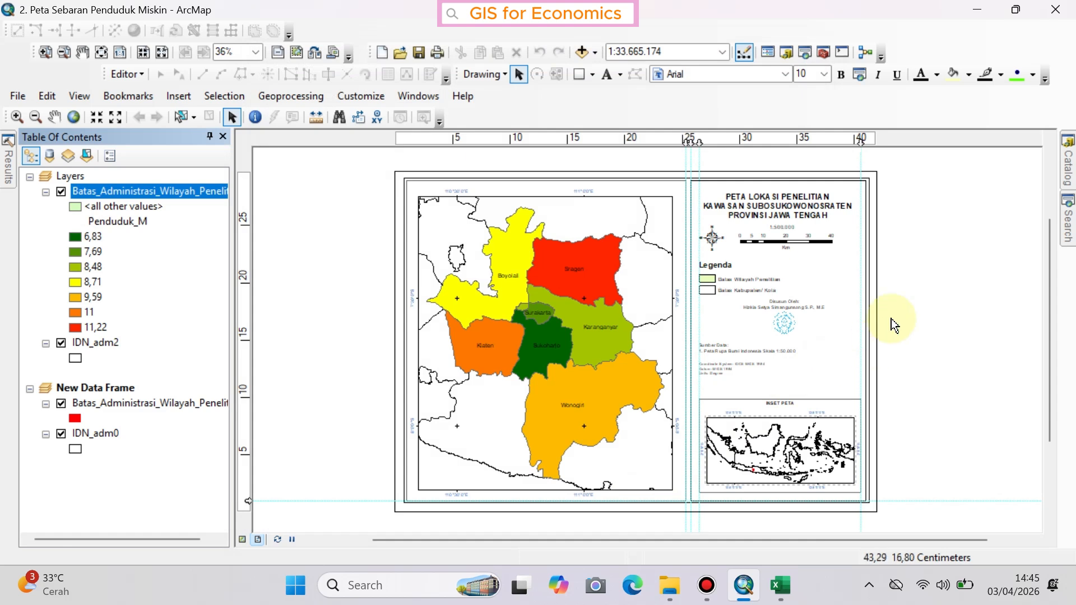
# Select only the map title text beginning PETA LOKASI PENELITIAN in the layout, leaving the surrounding frame unselected
pyautogui.scroll(-1, 894, 323)
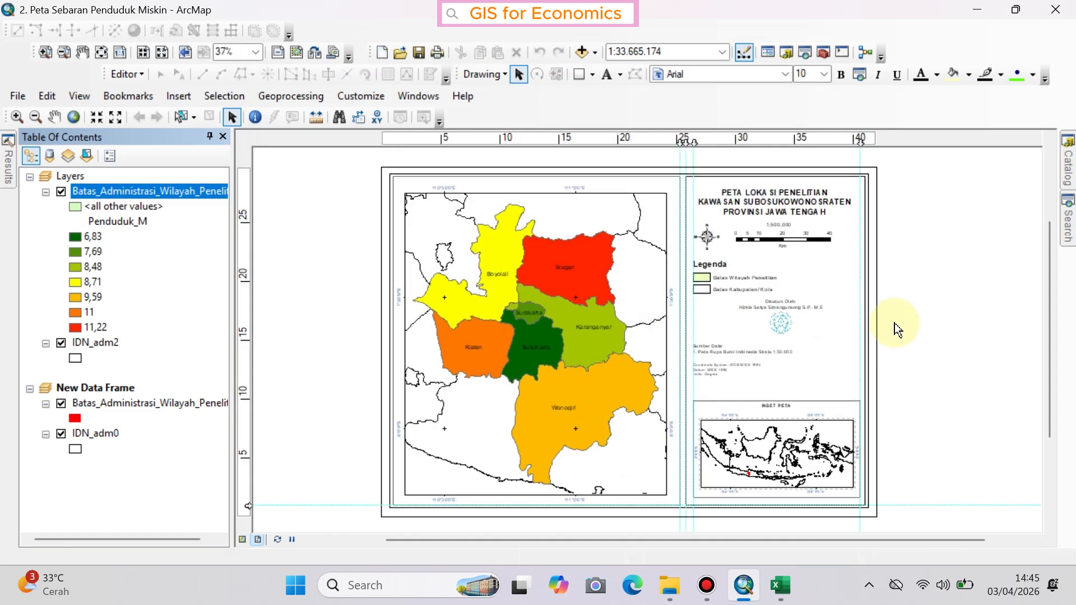
pyautogui.doubleClick(793, 200)
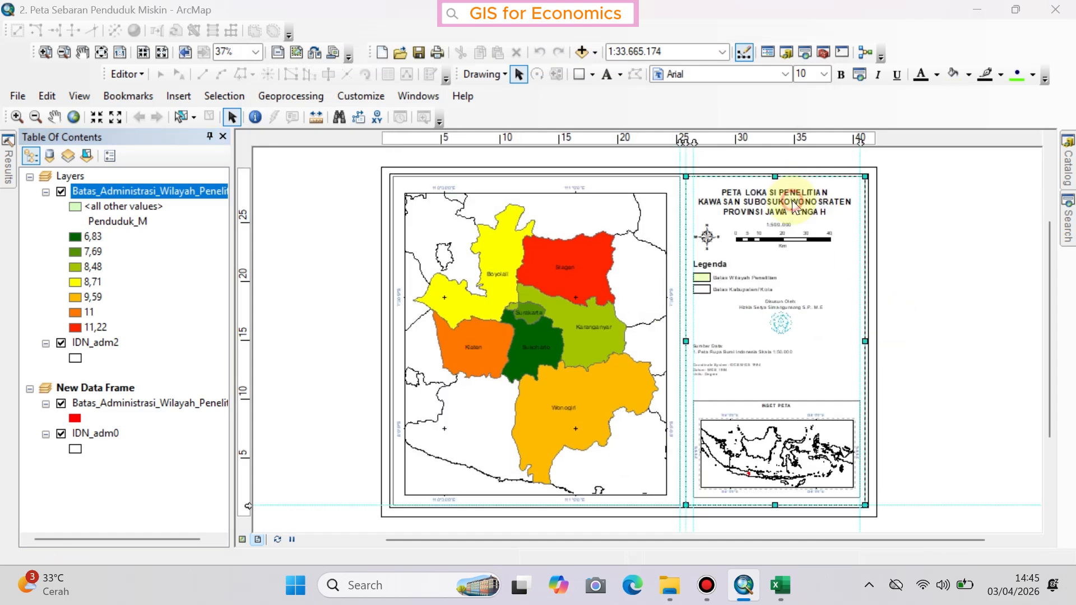
pyautogui.click(688, 138)
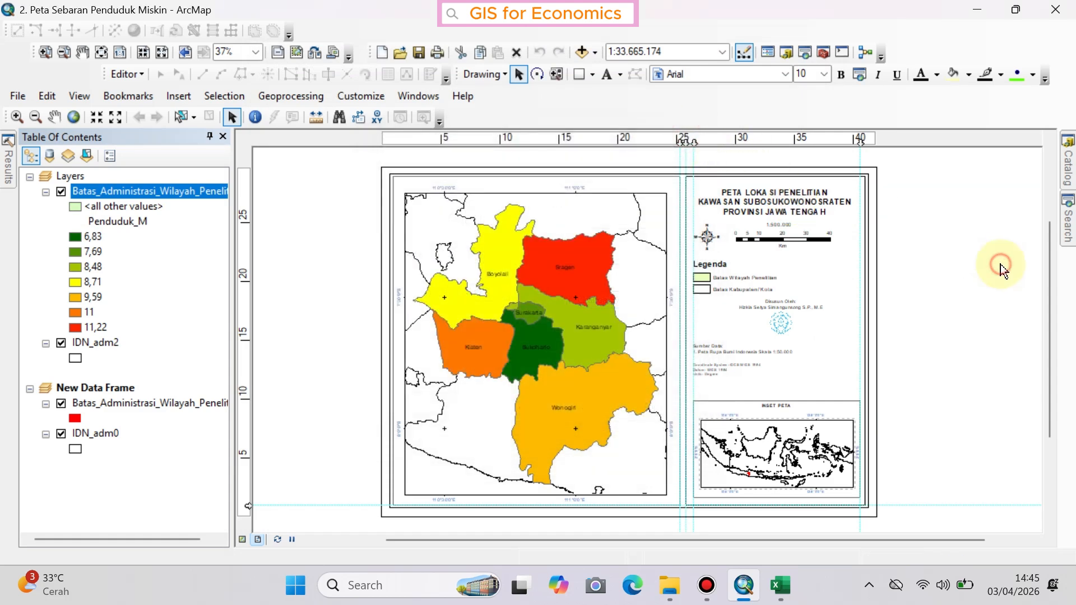
pyautogui.click(795, 204)
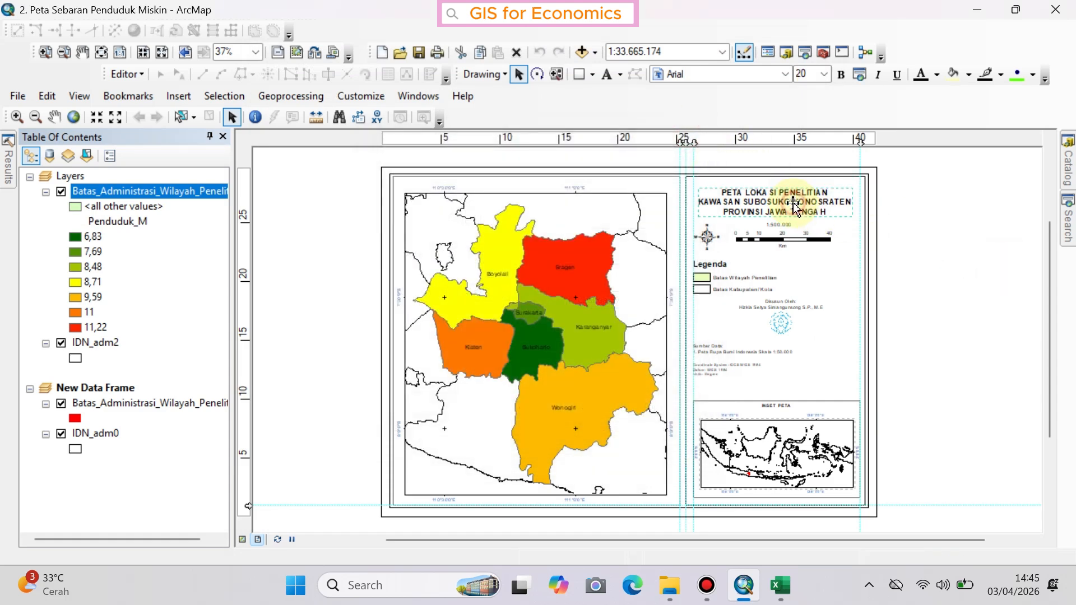
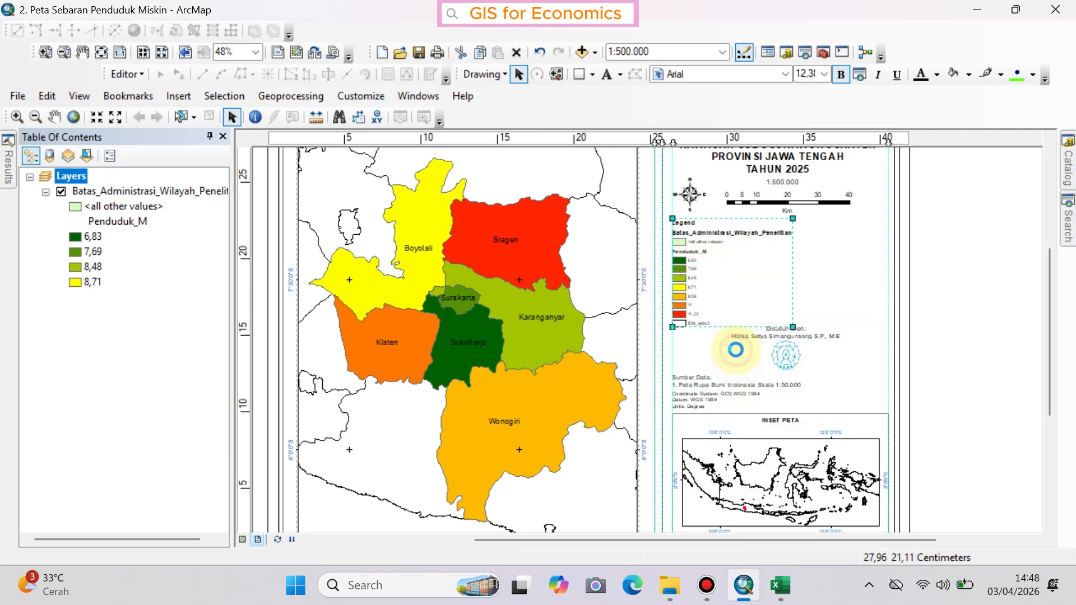
# Ungroup the converted legend twice so its headings, patches and labels become separate layout elements, and clear the selection
pyautogui.rightClick(702, 230)
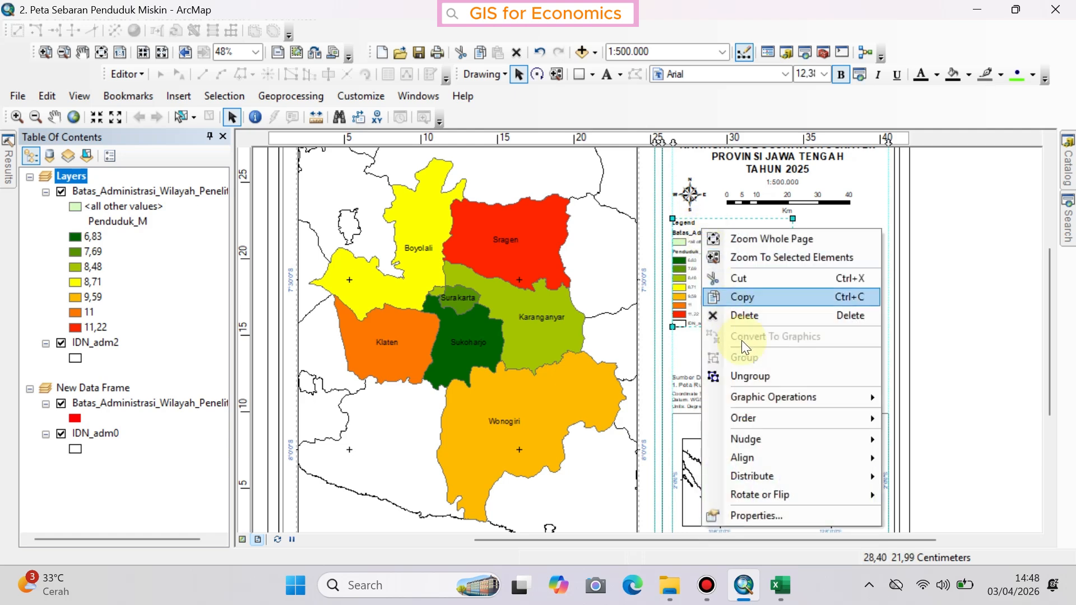
pyautogui.click(743, 376)
pyautogui.rightClick(693, 245)
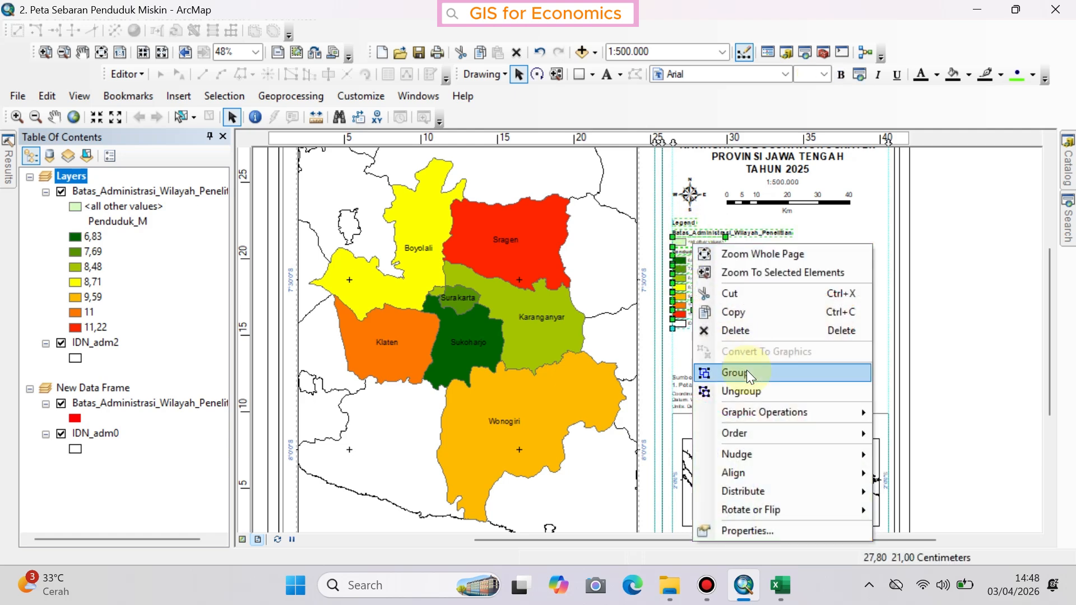
pyautogui.click(746, 390)
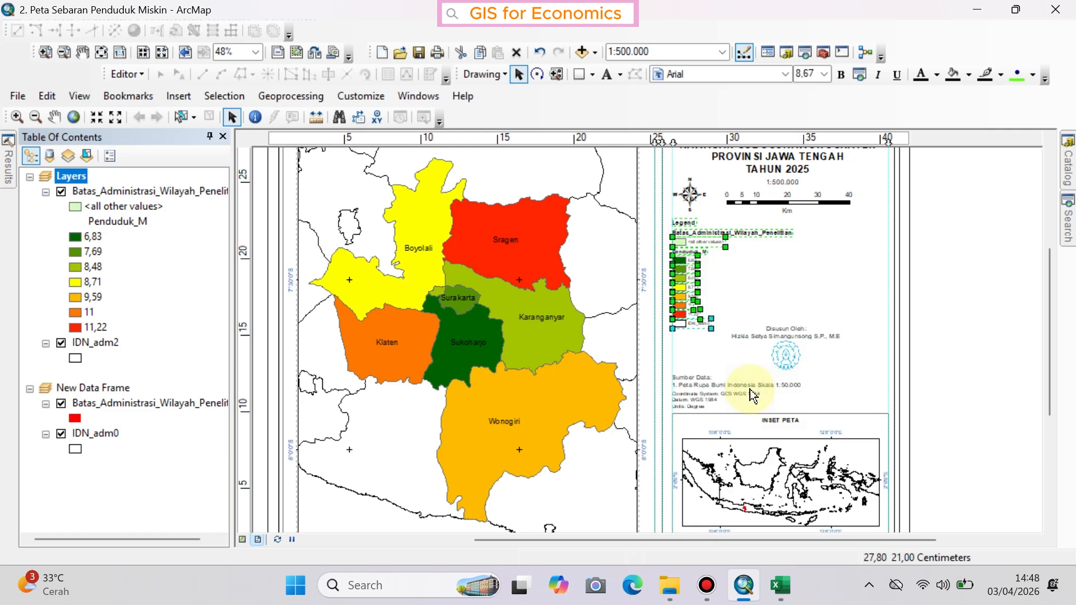
pyautogui.click(988, 300)
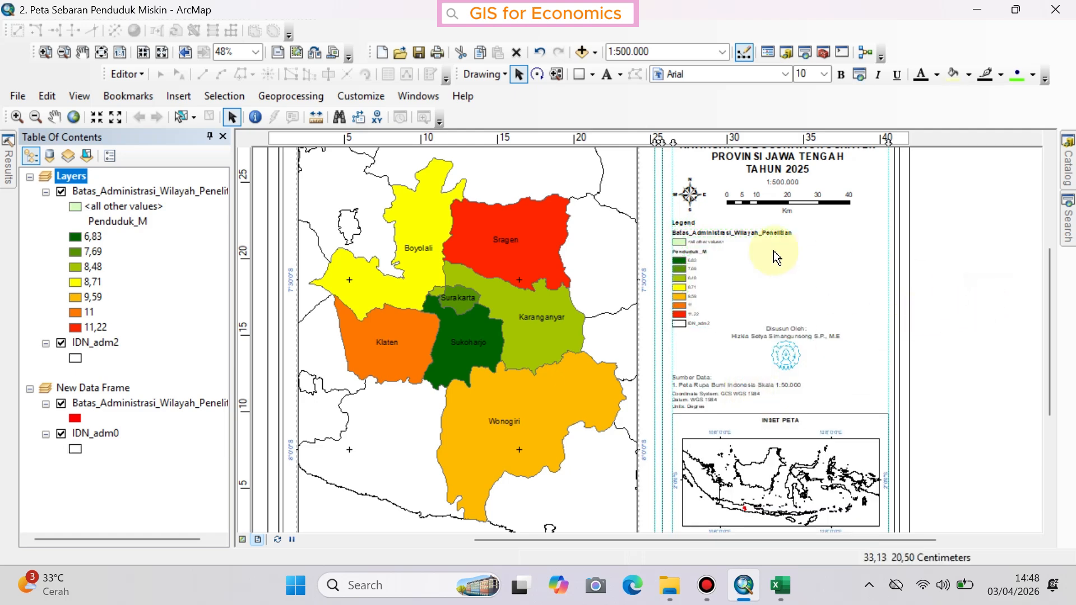
# Delete the <all other values> entry and the Batas_Administrasi_Wilayah_Penelitian heading from the layout legend
pyautogui.scroll(-2, 774, 251)
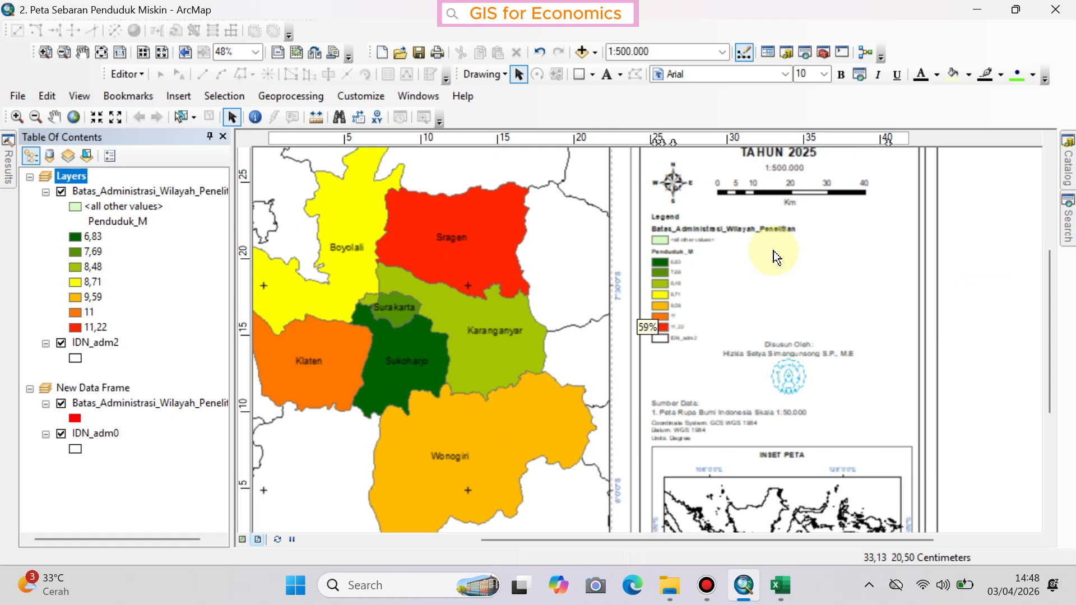
pyautogui.scroll(-1, 773, 251)
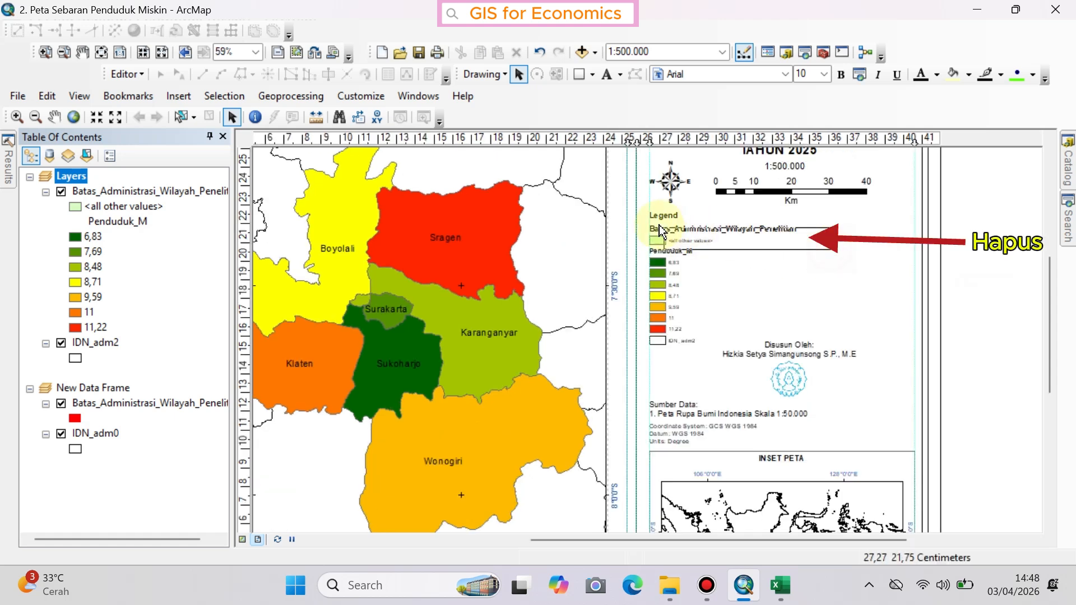
pyautogui.click(655, 239)
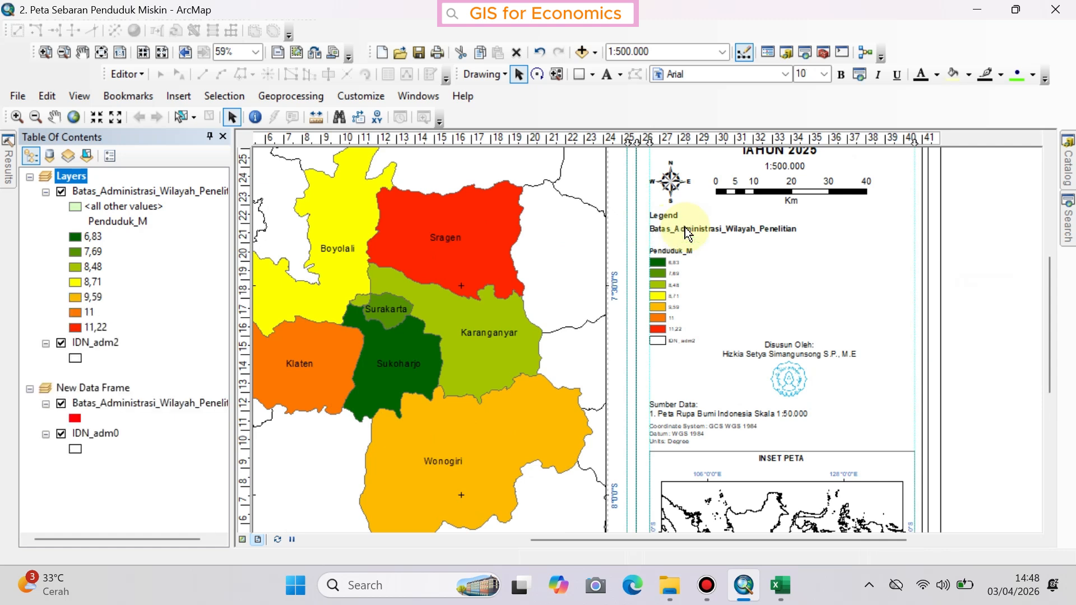
pyautogui.press('Delete')
pyautogui.press('Delete')
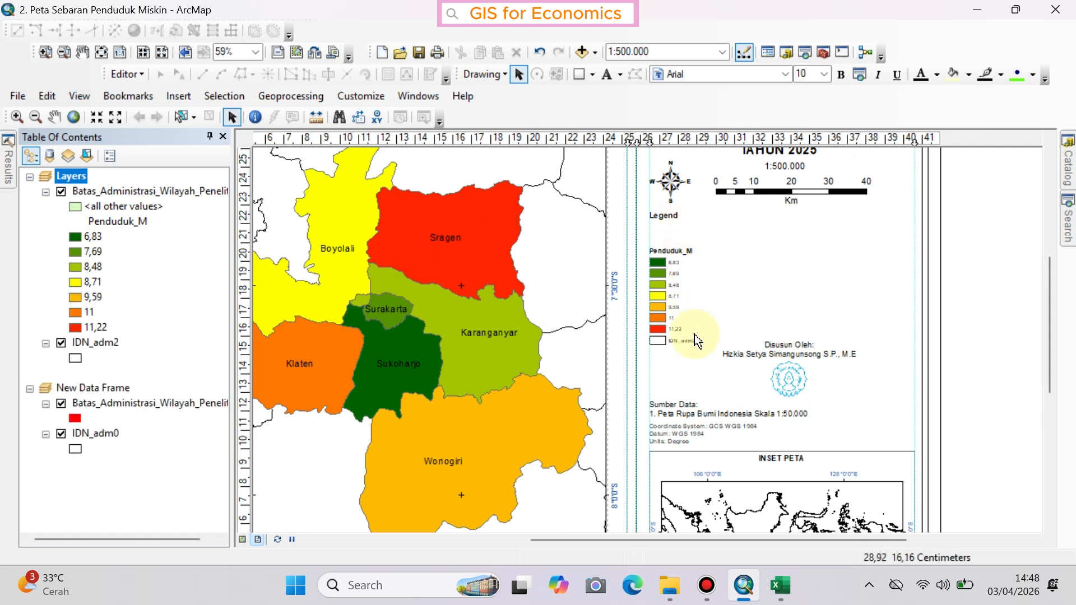
# Move the IDN_adm2 patch and its label up to just beneath the Legend heading
pyautogui.click(657, 340)
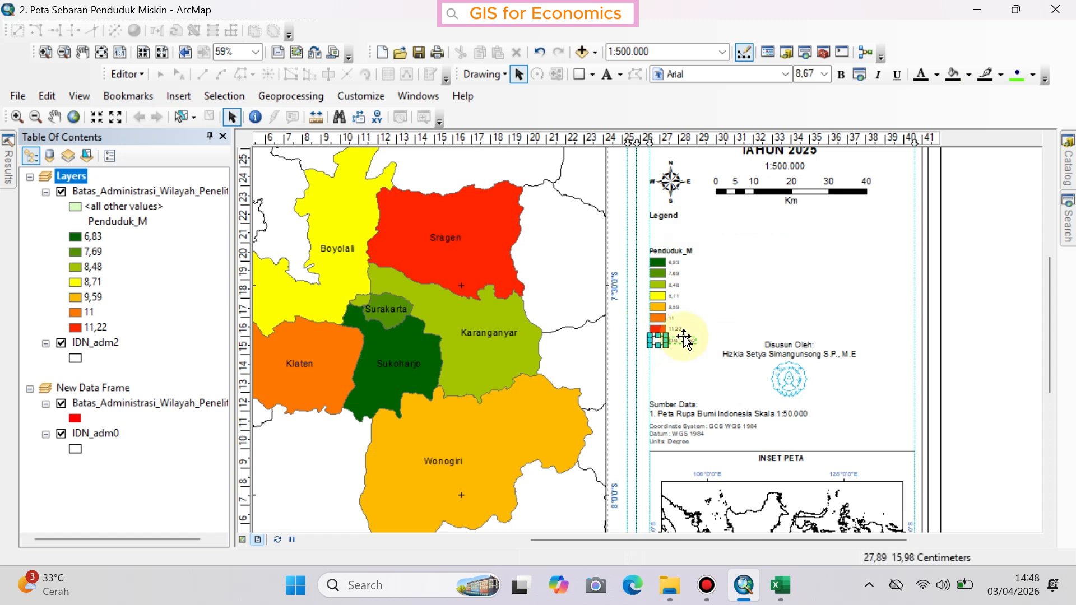
pyautogui.moveTo(686, 339); pyautogui.dragTo(689, 234)
pyautogui.click(982, 286)
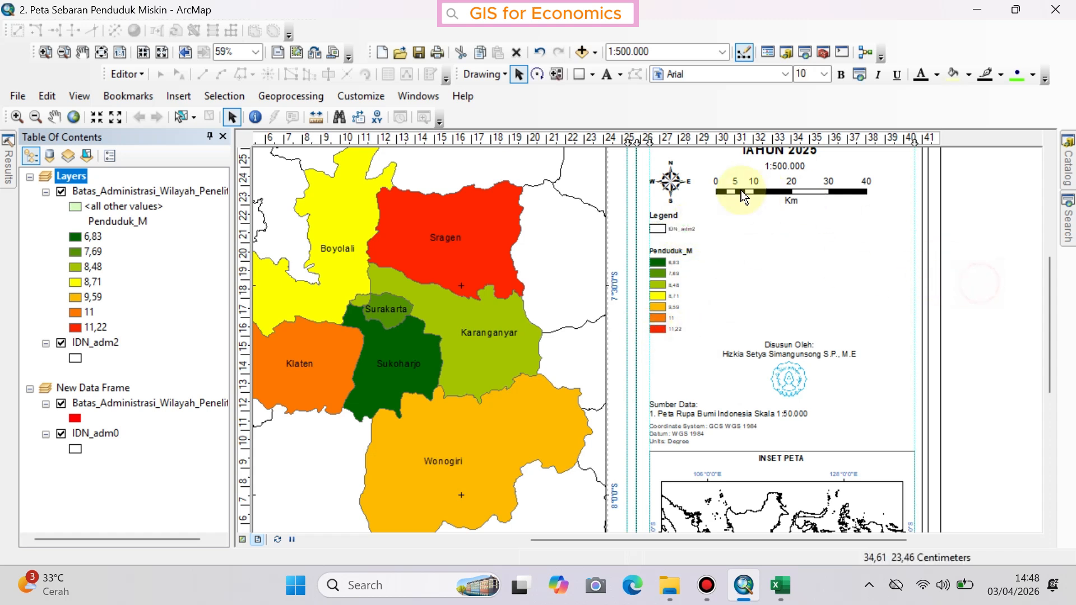
# Change the IDN_adm2 legend label's text to "Batas Kabupaten/ Kota"
pyautogui.doubleClick(688, 230)
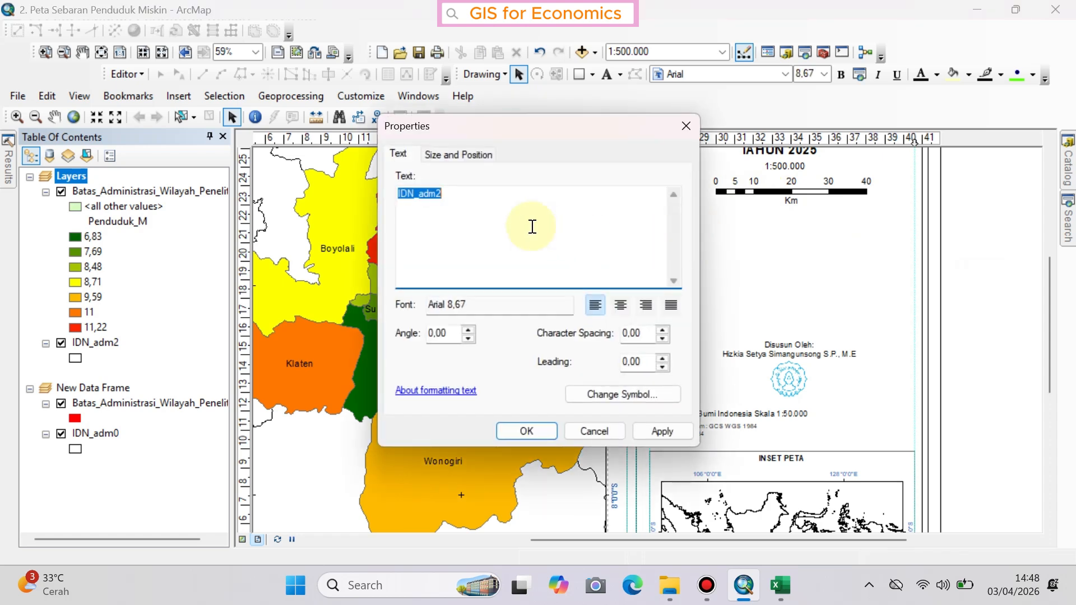
pyautogui.write('bu')
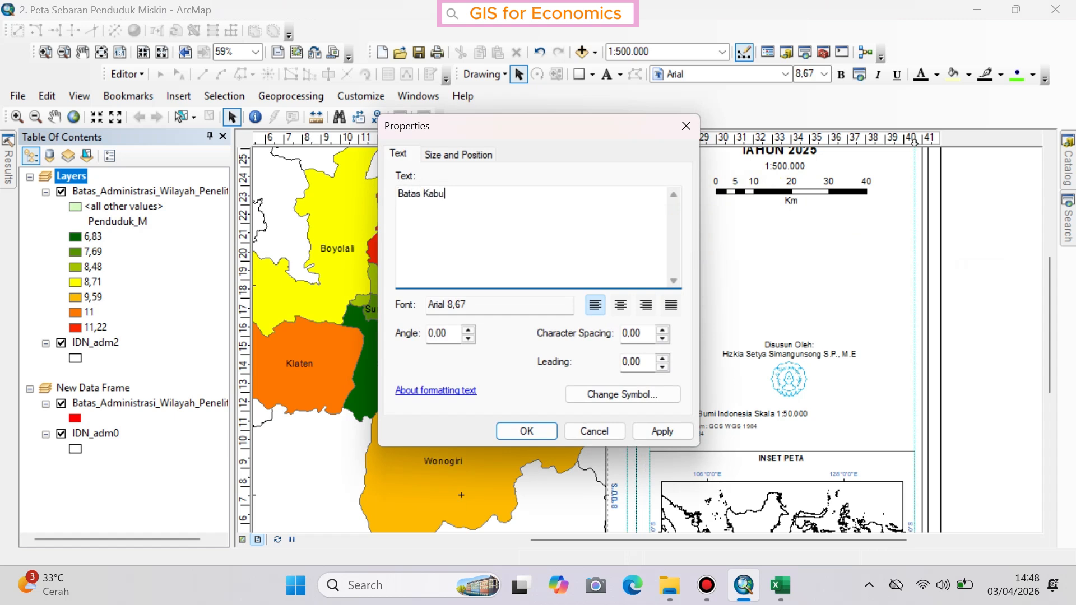
pyautogui.write('atas Kabupaten/ Kota')
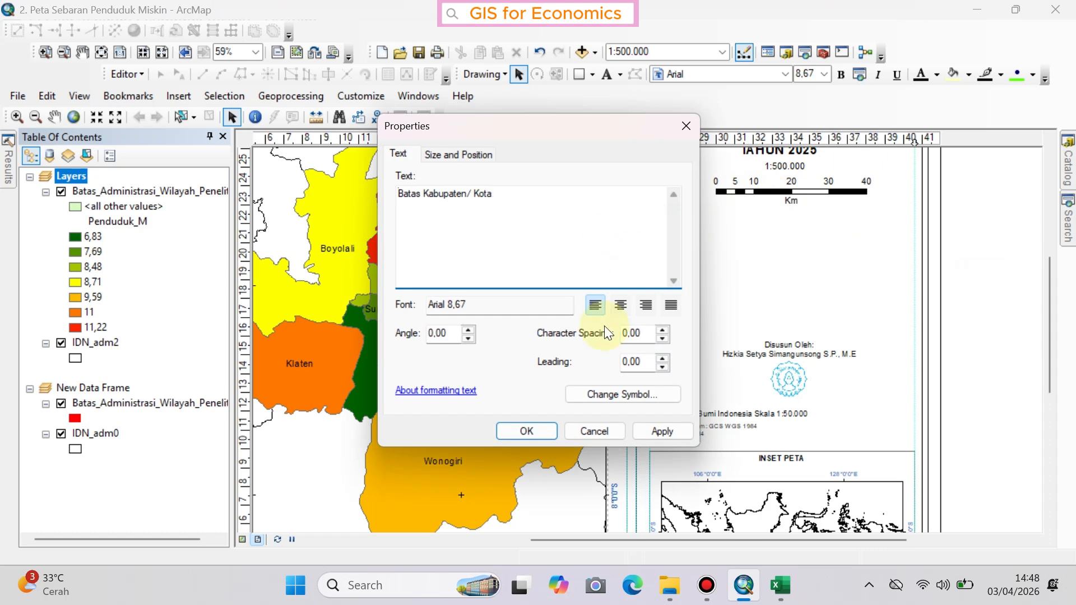
pyautogui.click(533, 425)
pyautogui.click(992, 322)
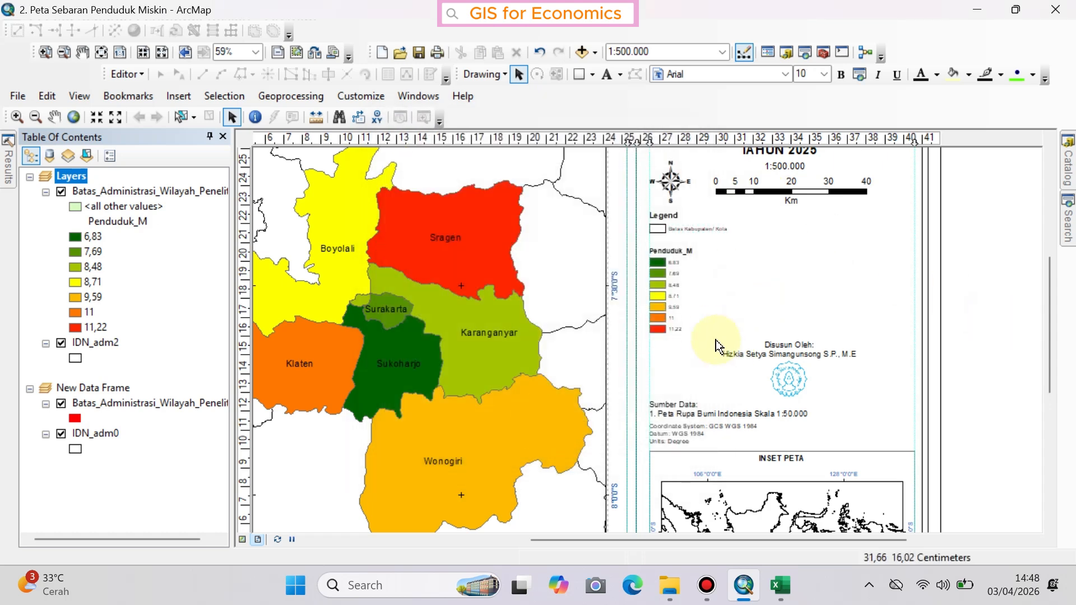
# Move the Penduduk_M legend block up toward the Batas Kabupaten/ Kota entry and retitle its heading "Persentase Penduduk Miskin (%)"
pyautogui.moveTo(718, 339); pyautogui.dragTo(681, 243)
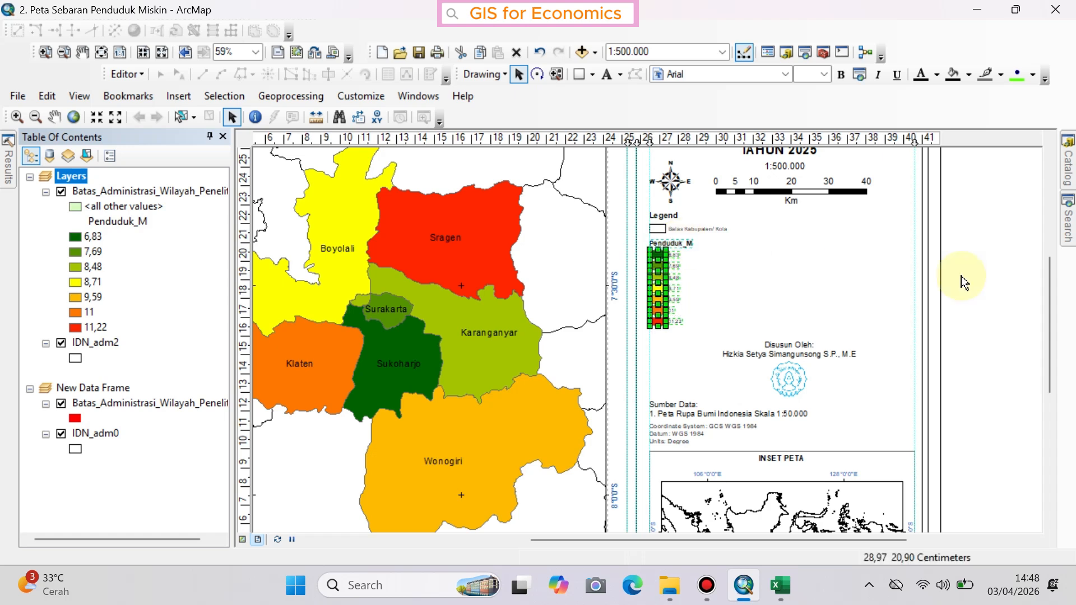
pyautogui.click(992, 282)
pyautogui.doubleClick(666, 244)
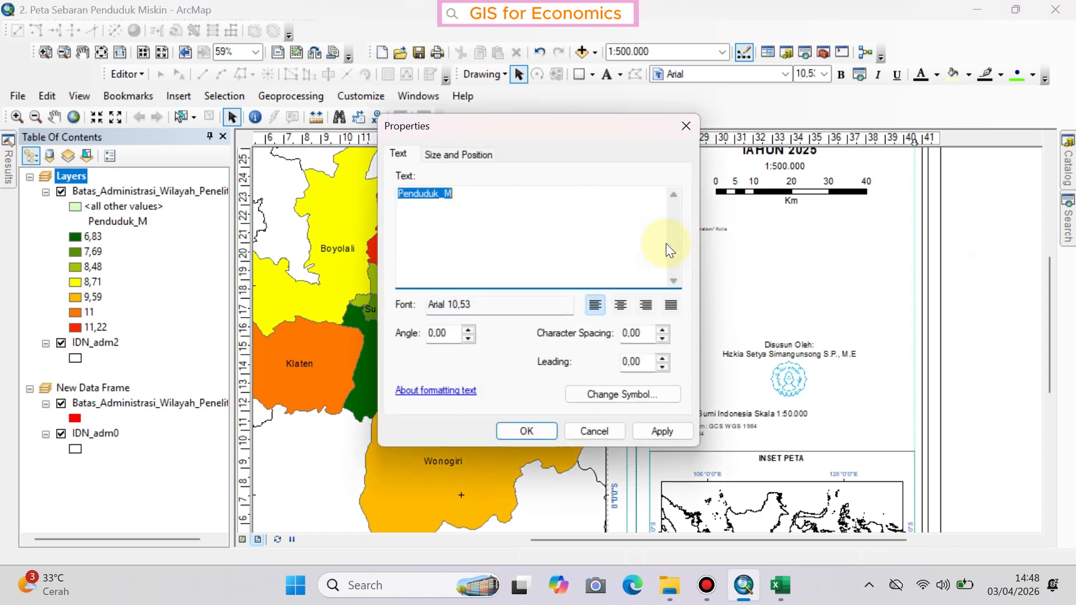
pyautogui.write('Persentase')
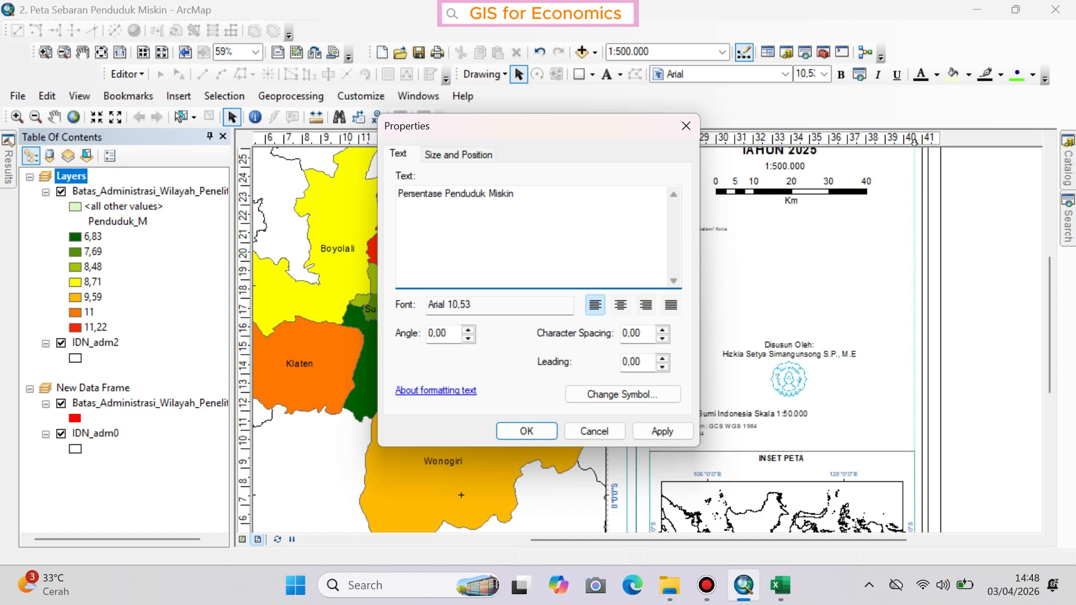
pyautogui.click(527, 431)
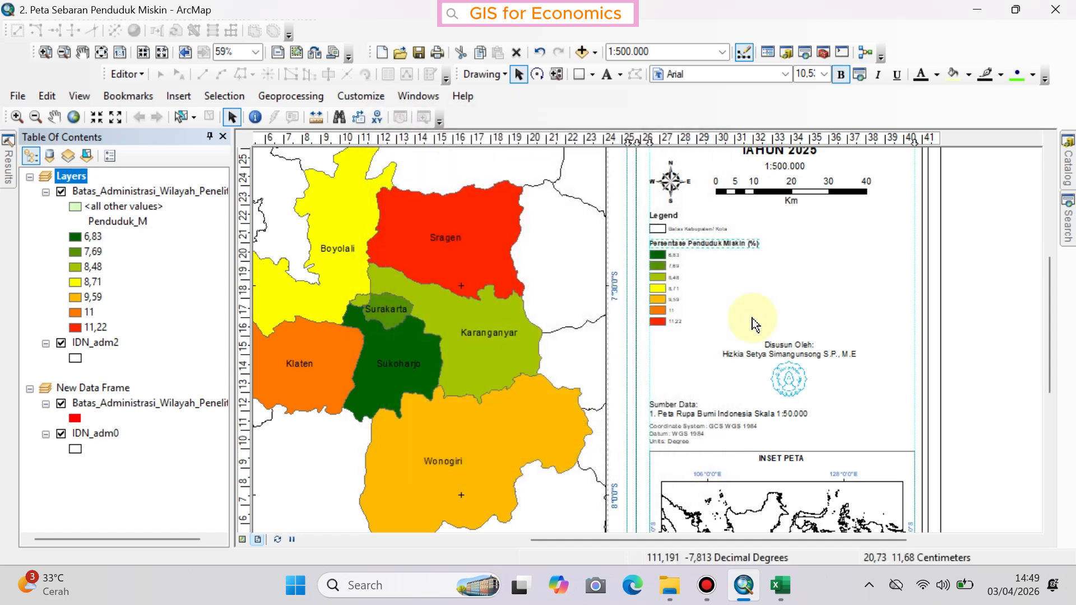
pyautogui.click(976, 283)
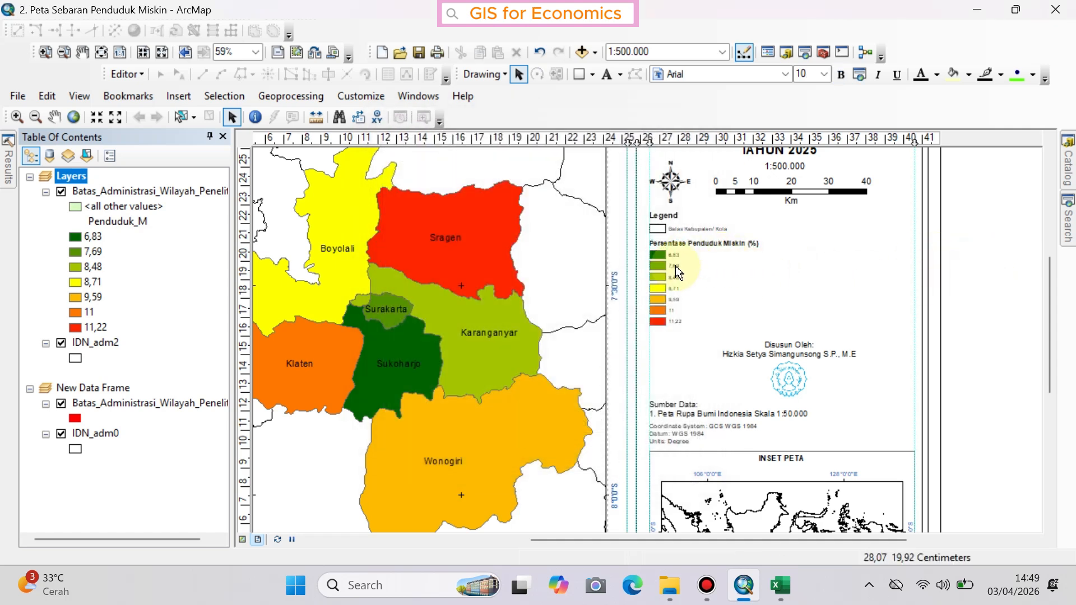
# Change the dark green 6,83 legend label's text to "Kabupaten Sukoharjo : 6,83"
pyautogui.scroll(-1, 705, 281)
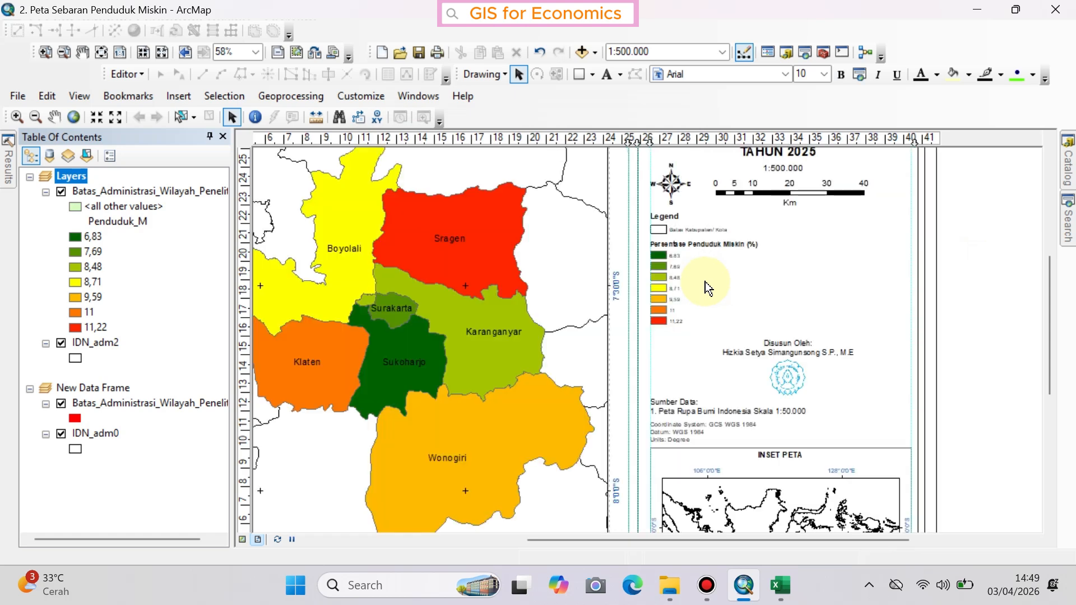
pyautogui.doubleClick(674, 257)
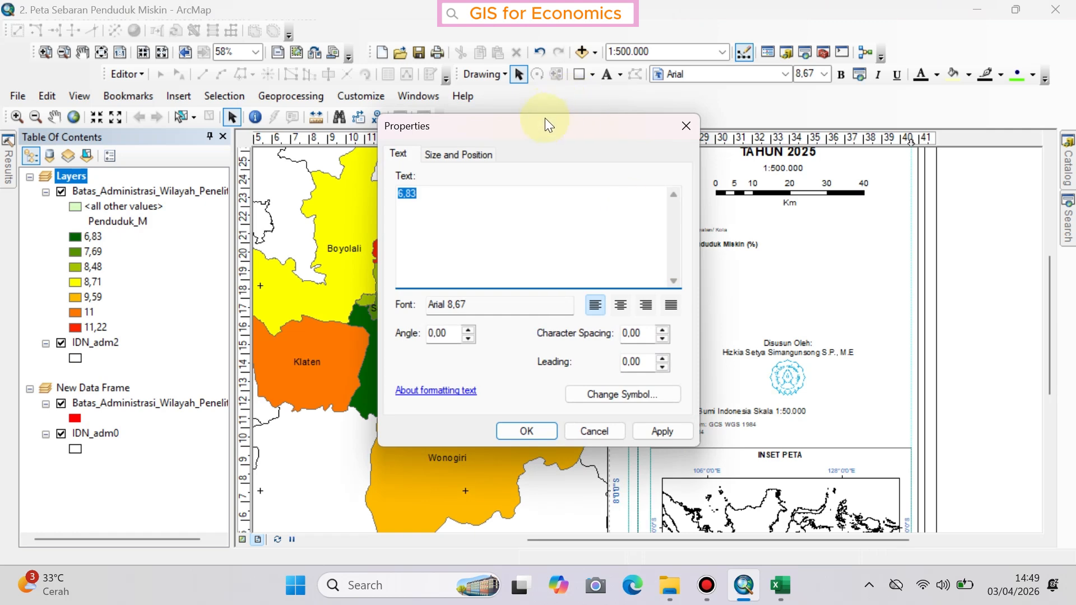
pyautogui.moveTo(580, 122); pyautogui.dragTo(780, 167)
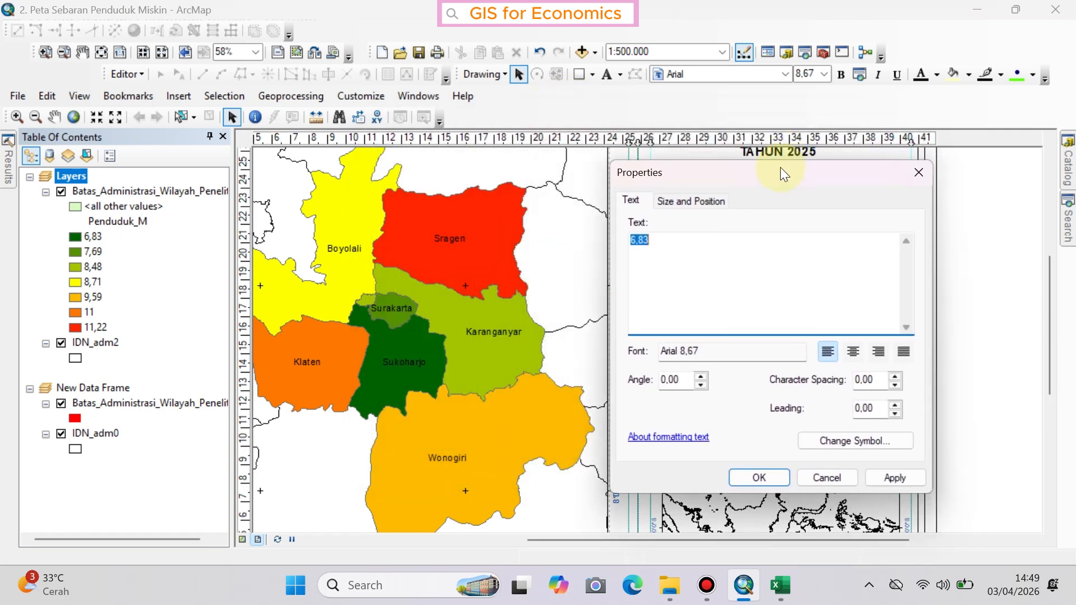
pyautogui.click(657, 244)
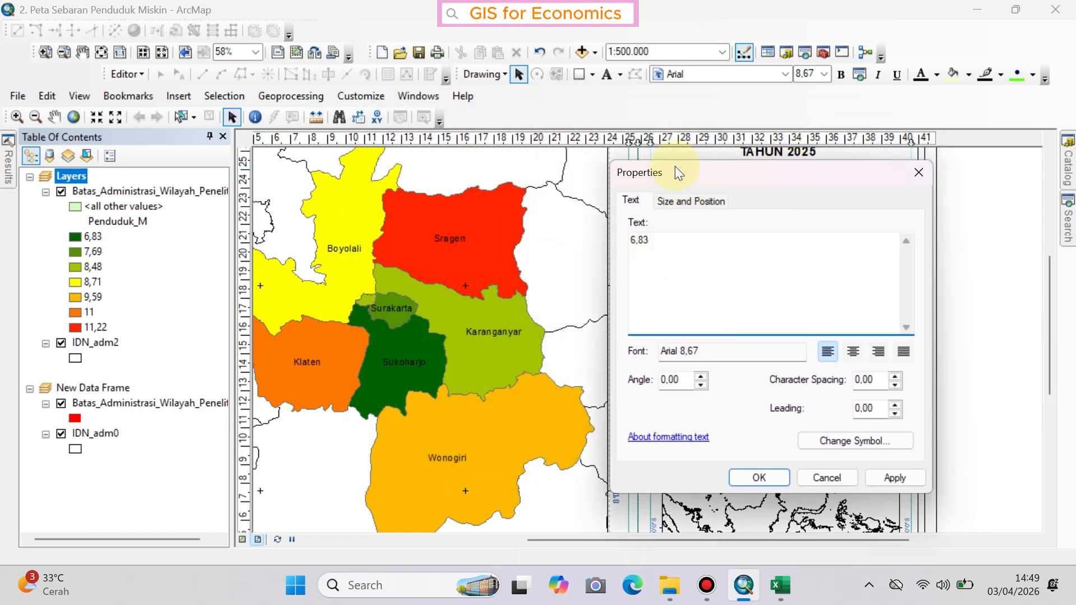
pyautogui.moveTo(688, 182); pyautogui.dragTo(662, 318)
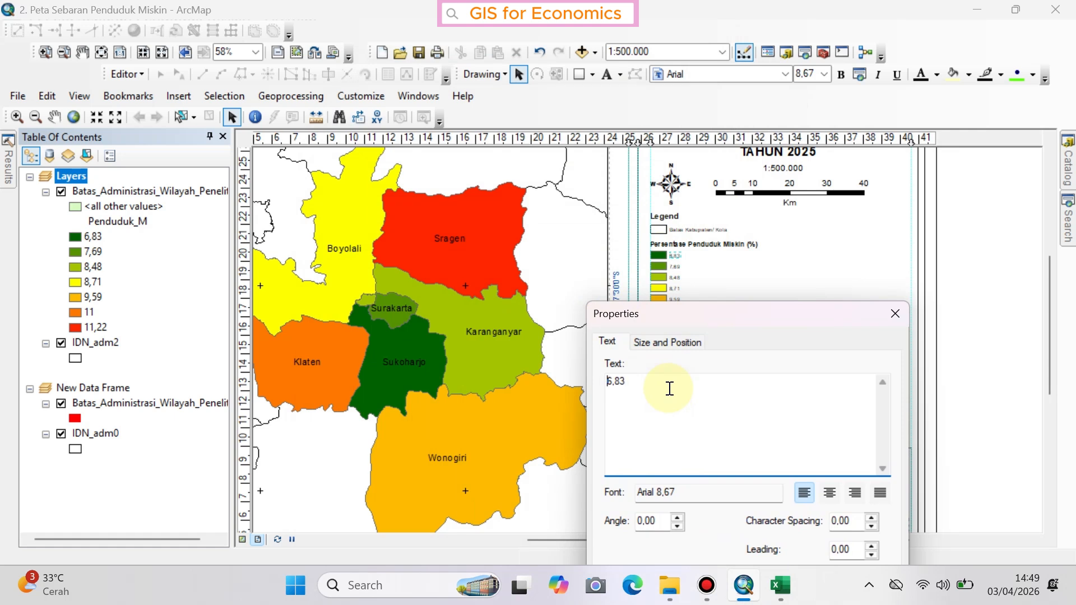
pyautogui.write('Kabupate')
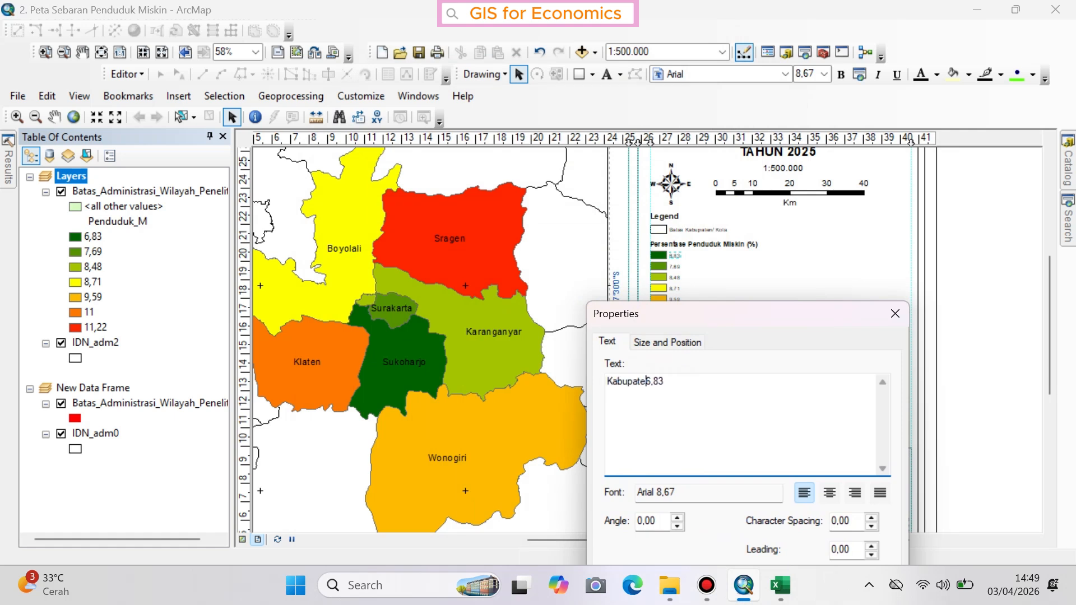
pyautogui.write('n Sukoharjo :')
pyautogui.moveTo(706, 318); pyautogui.dragTo(648, 158)
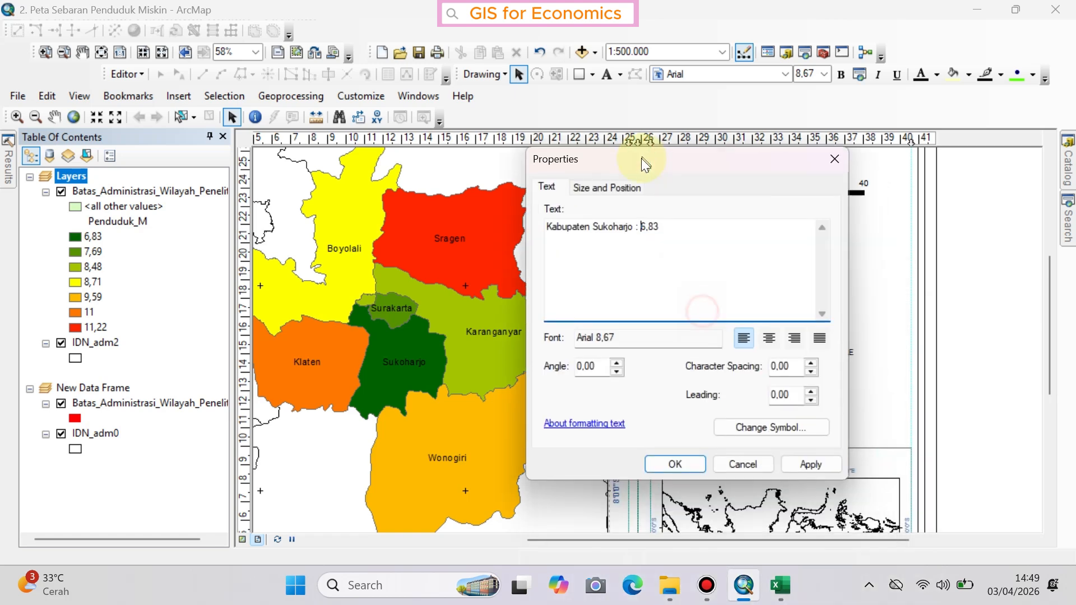
pyautogui.click(680, 462)
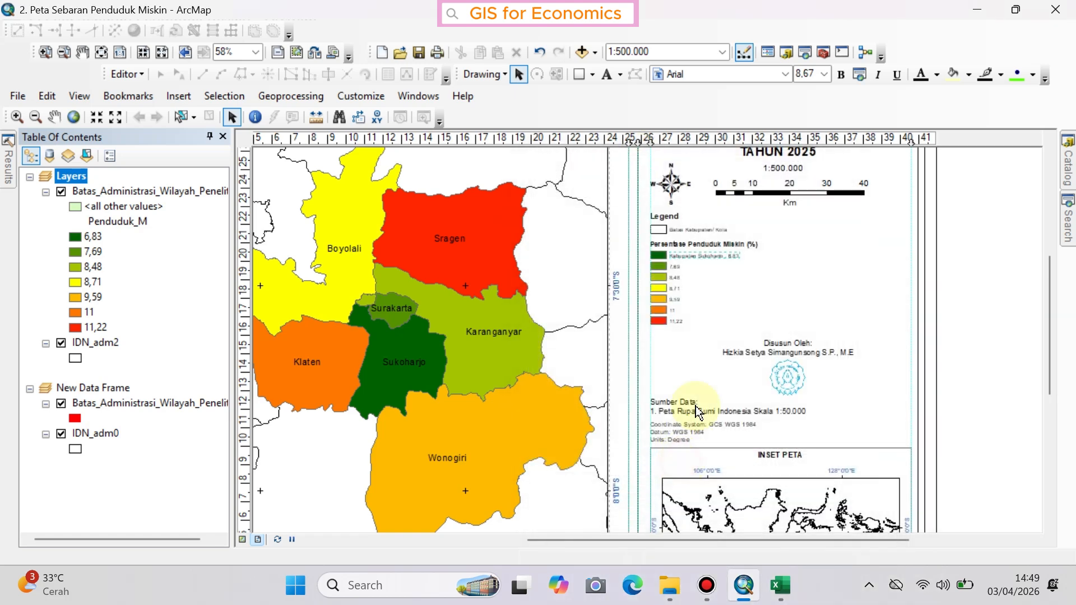
# Change the 7,69 legend label's text to "Kota Surakarta: 7,69"
pyautogui.doubleClick(675, 266)
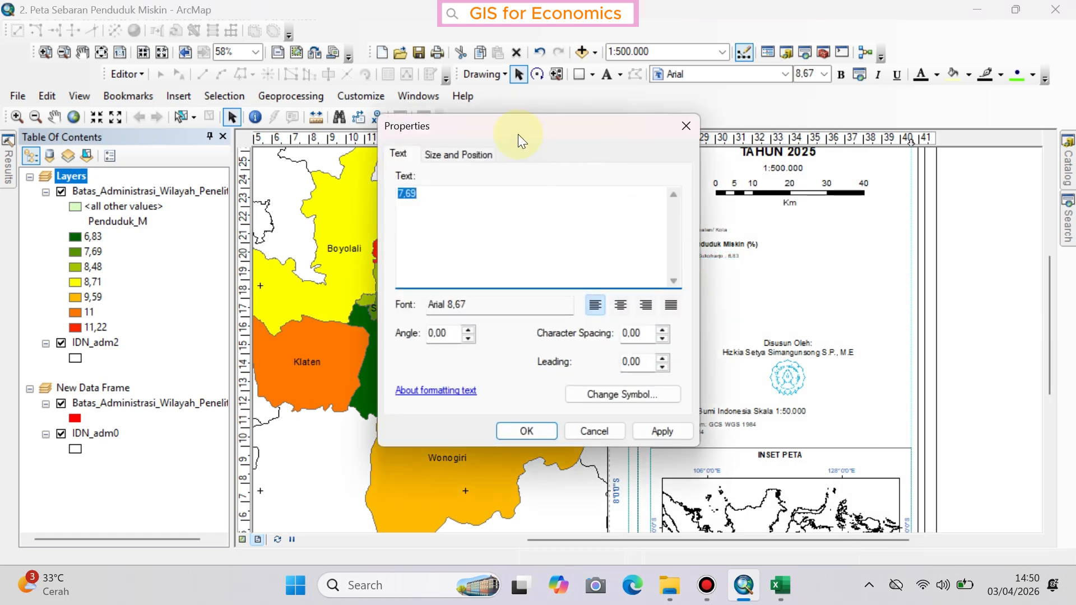
pyautogui.moveTo(510, 130); pyautogui.dragTo(781, 298)
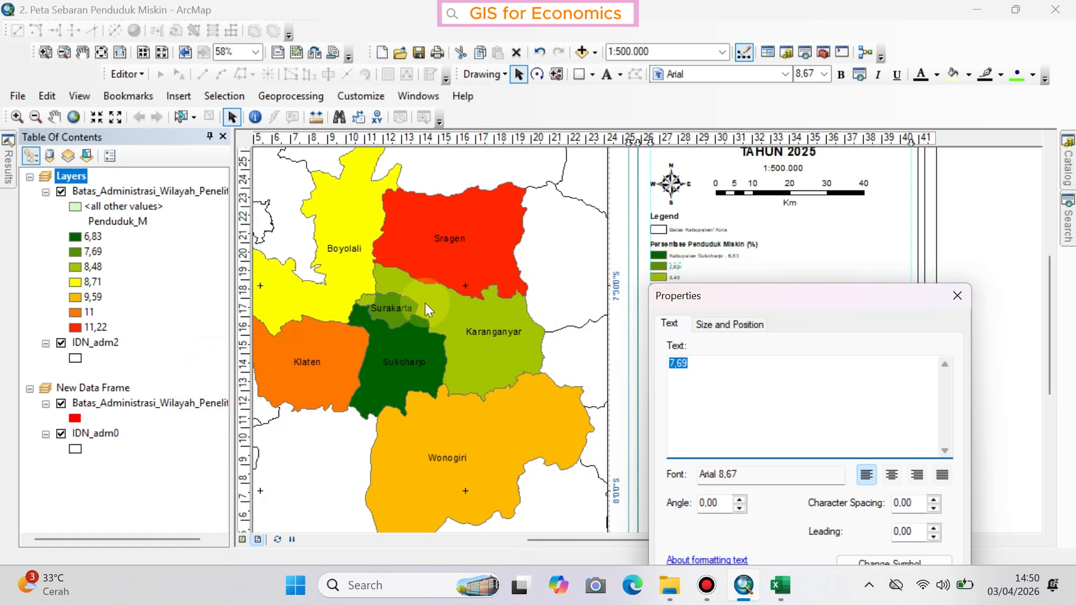
pyautogui.click(799, 369)
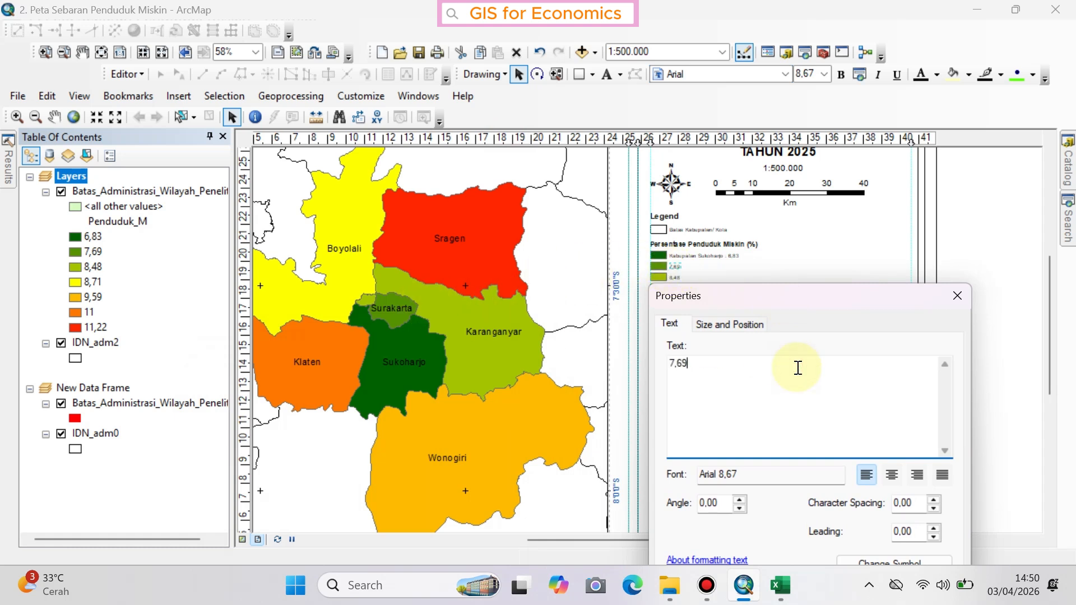
pyautogui.write('Kota Surakar')
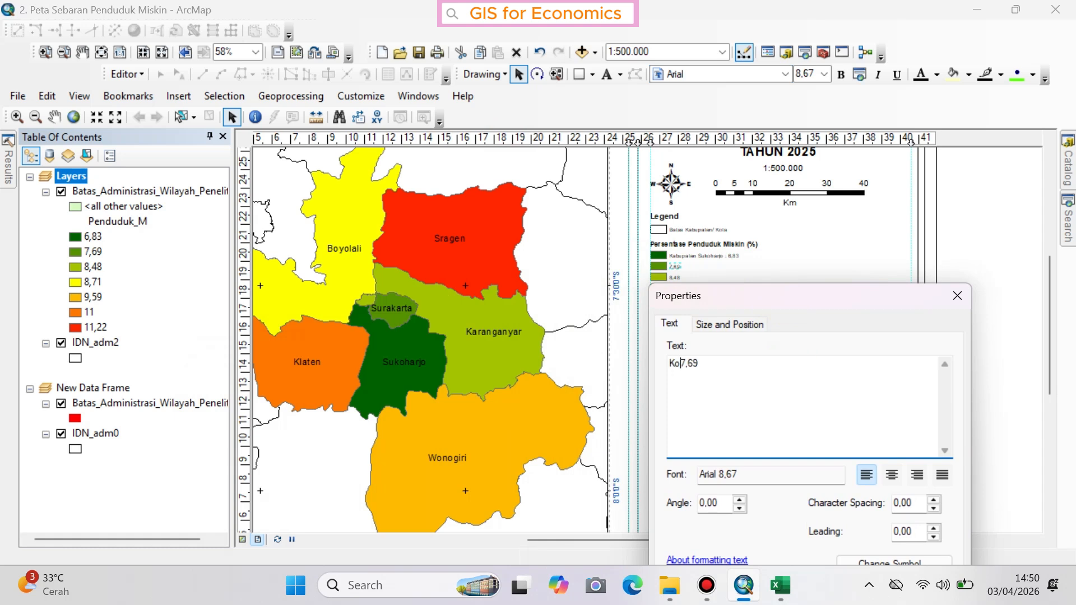
pyautogui.write('ta')
pyautogui.moveTo(772, 294); pyautogui.dragTo(719, 175)
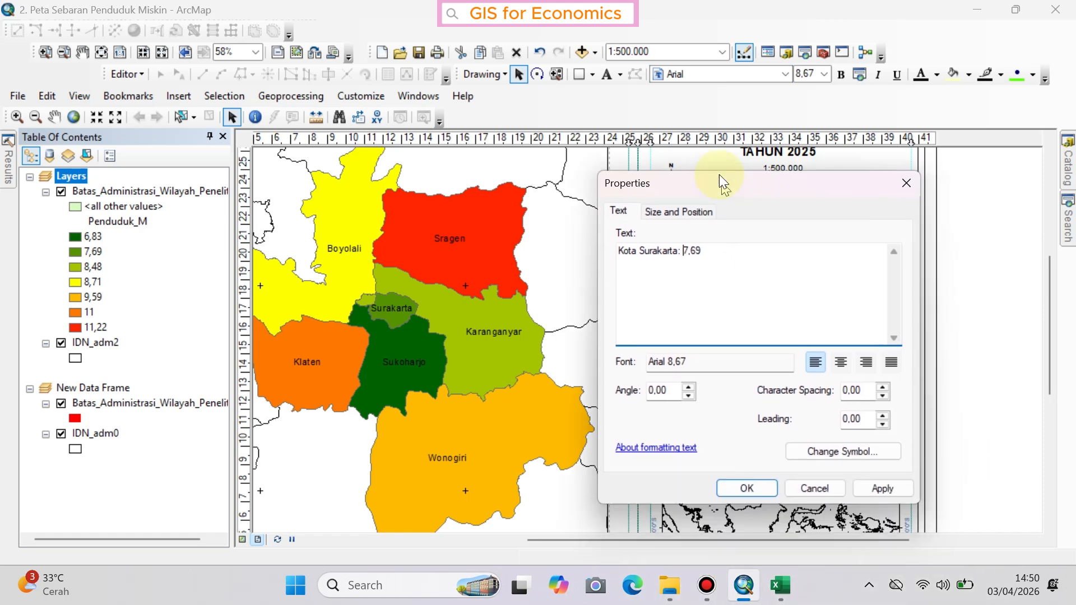
pyautogui.click(732, 480)
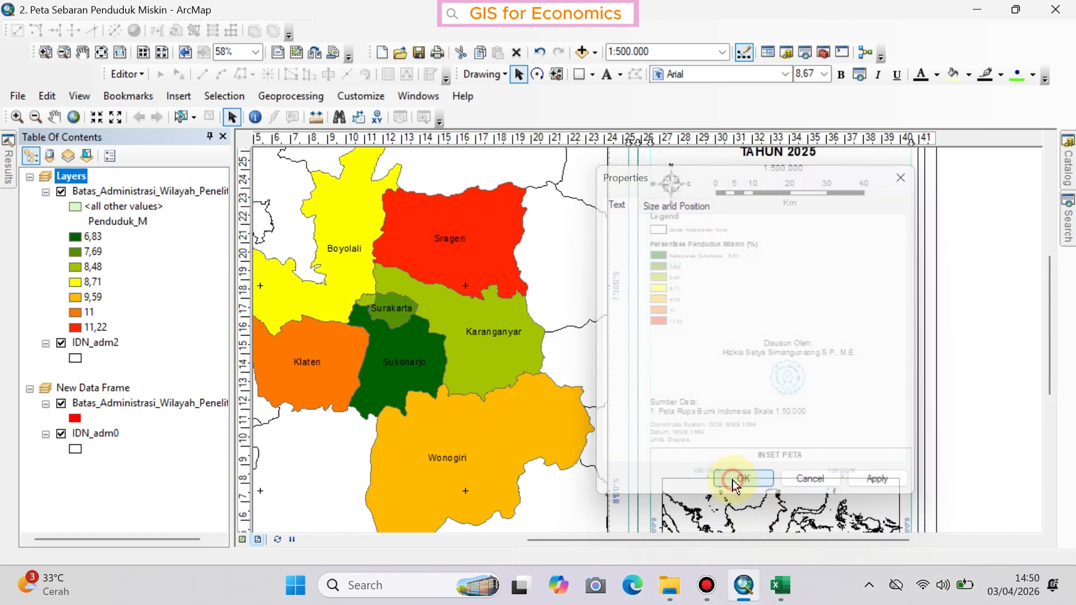
# Change the 8,48 legend label's text to "Kabupaten Karanganyar: 8,48"
pyautogui.doubleClick(675, 277)
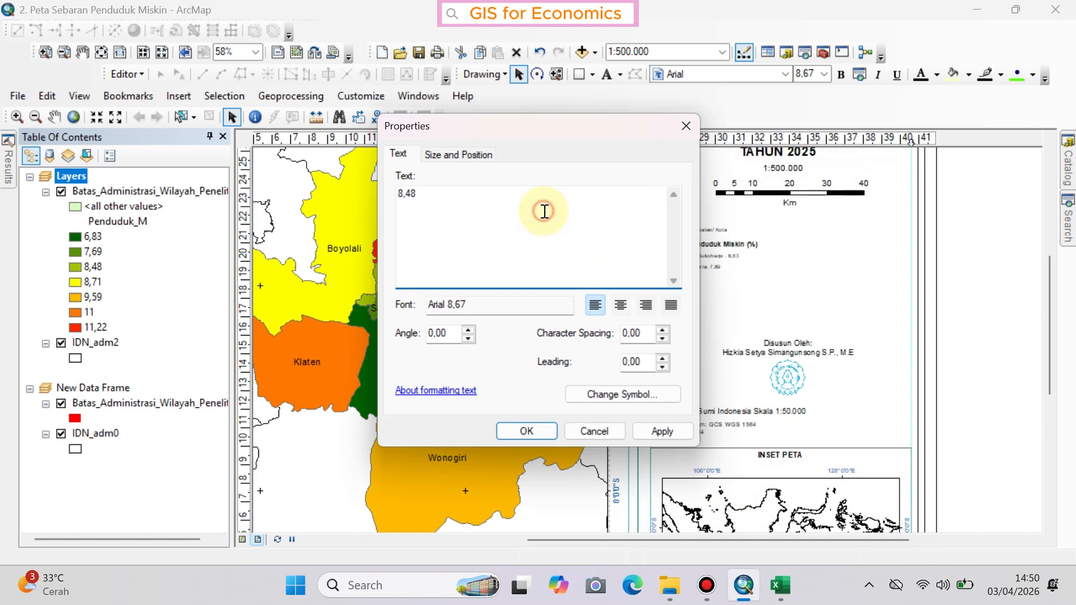
pyautogui.moveTo(512, 132); pyautogui.dragTo(783, 336)
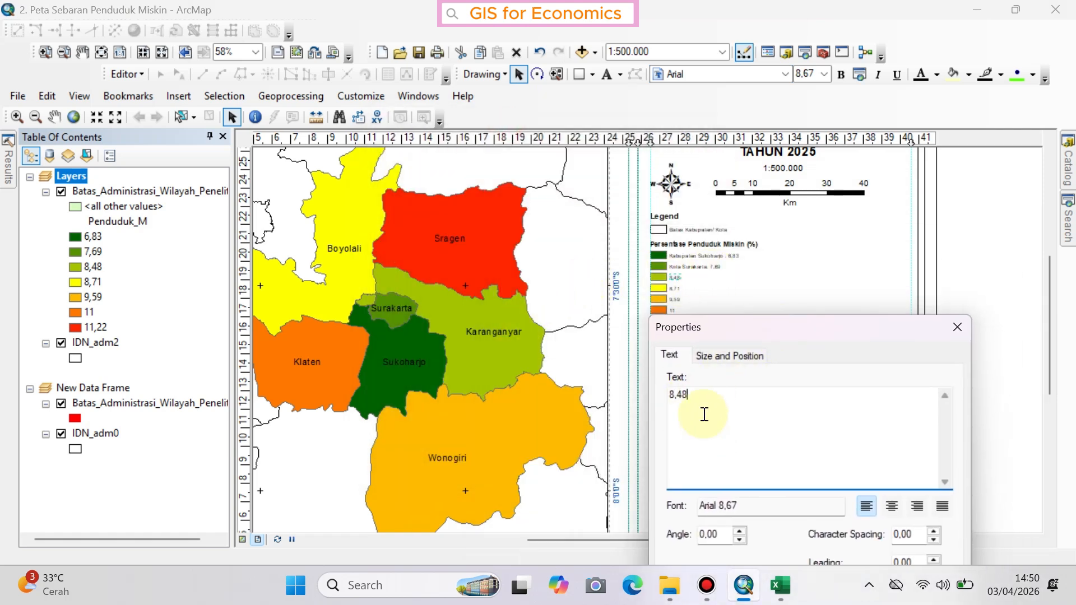
pyautogui.write('Kabu')
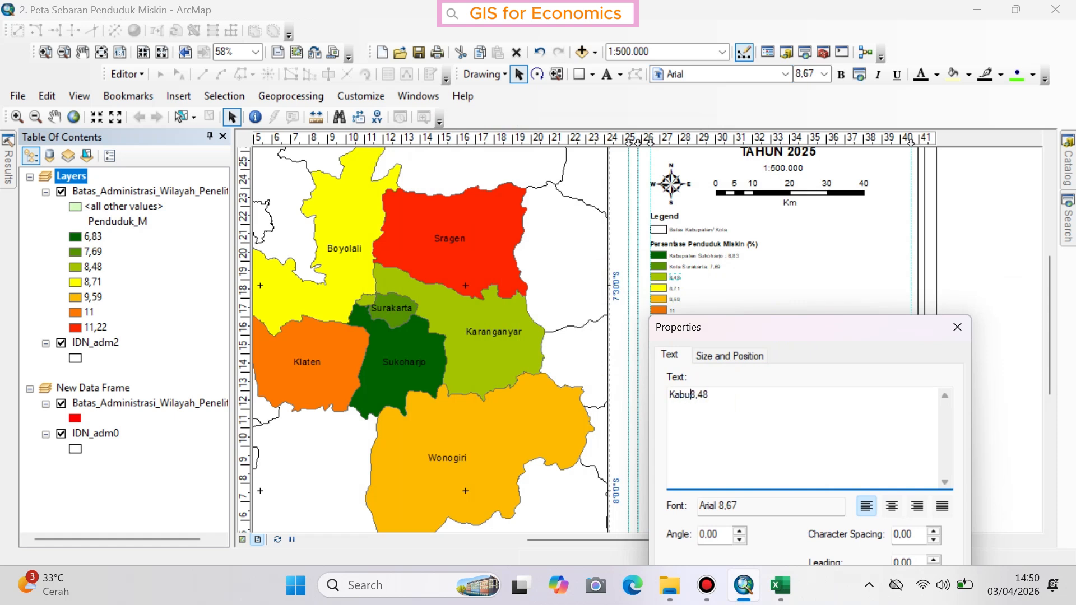
pyautogui.write('paten Karanganyar:')
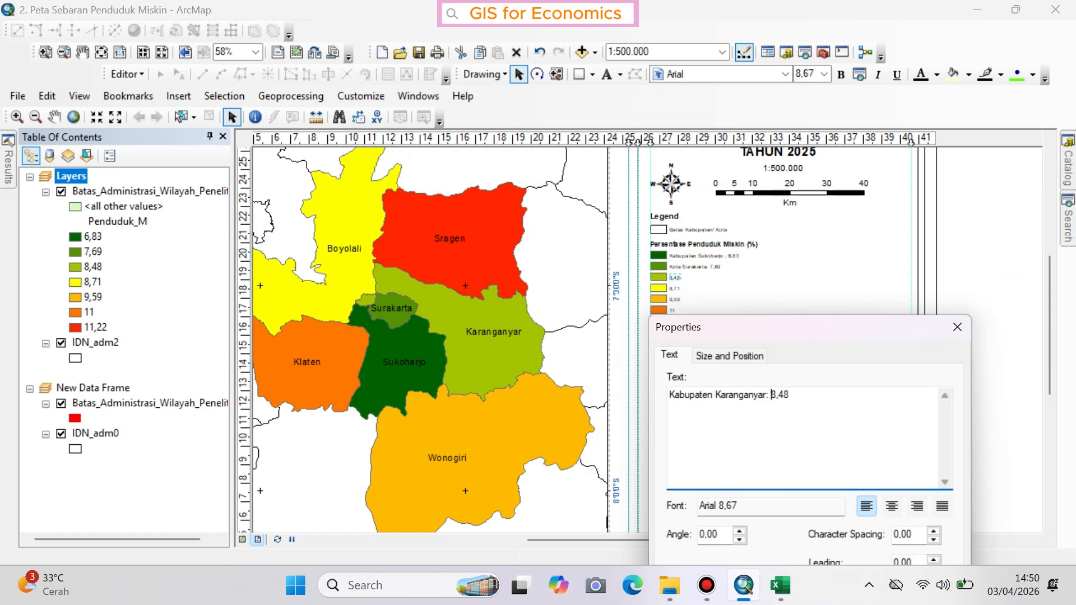
pyautogui.moveTo(756, 327); pyautogui.dragTo(862, 175)
pyautogui.click(913, 476)
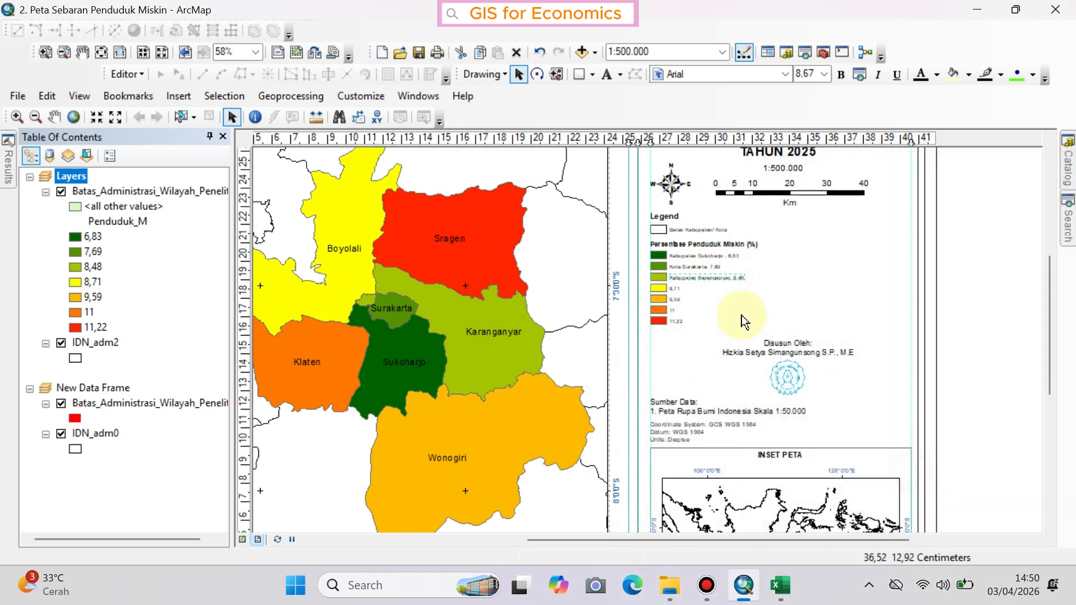
# Change the yellow 8,71 legend label's text to "Kabupaten Boyolali: 8,71"
pyautogui.doubleClick(675, 288)
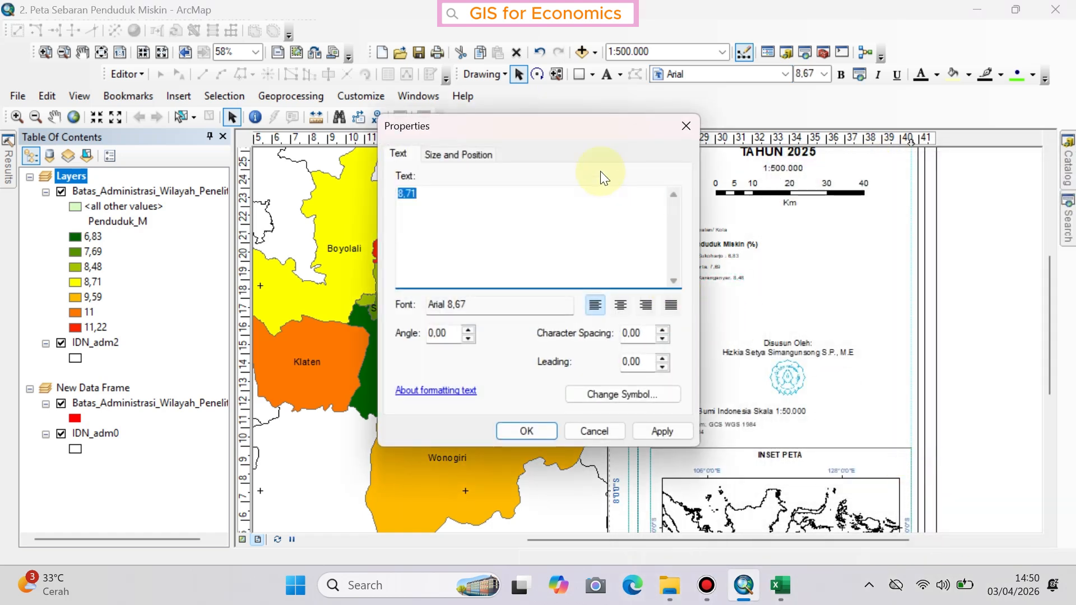
pyautogui.moveTo(559, 123); pyautogui.dragTo(614, 325)
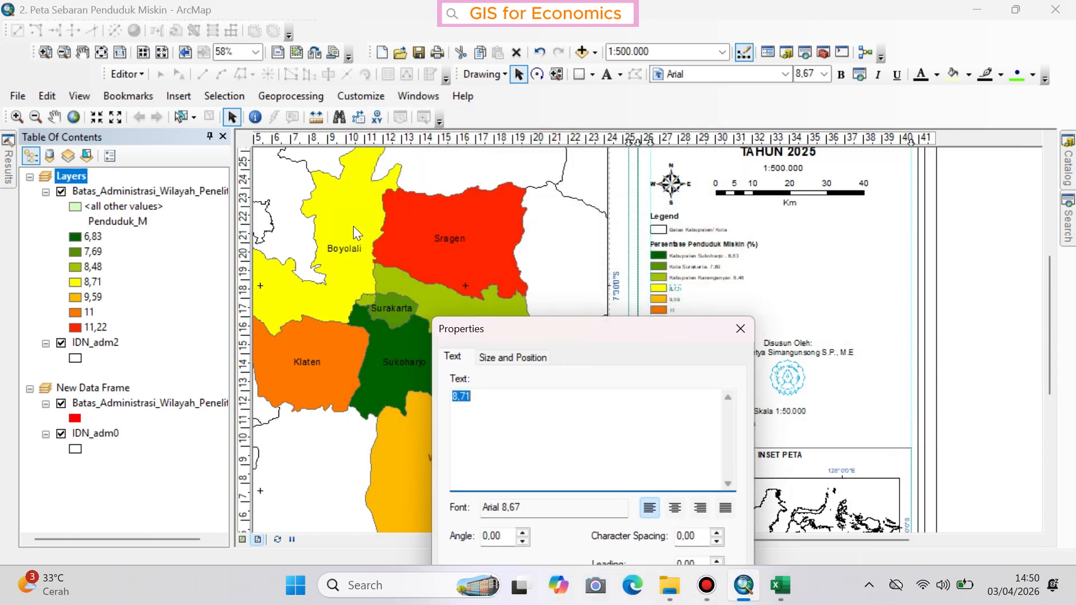
pyautogui.click(563, 392)
pyautogui.press('Home')
pyautogui.write('Kabupaten Boyolali:')
pyautogui.moveTo(556, 329); pyautogui.dragTo(894, 174)
pyautogui.click(576, 474)
# Change the 9,59 legend label's text to "Kabupaten Wonogiri: 9,59"
pyautogui.doubleClick(677, 301)
pyautogui.press('Home')
pyautogui.write('Kabupaten Wonogiri:')
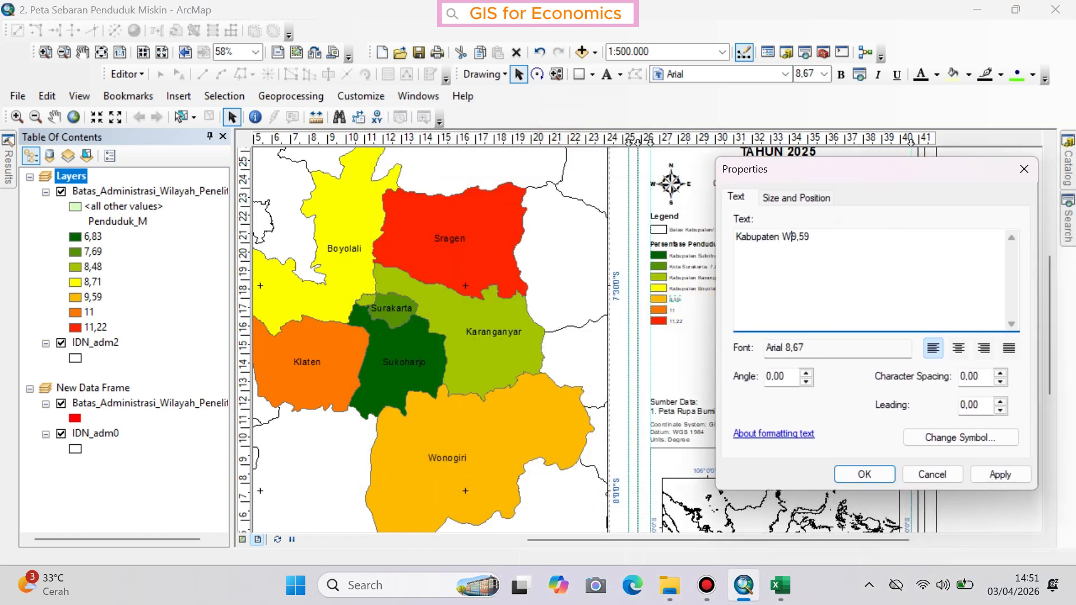
pyautogui.click(850, 475)
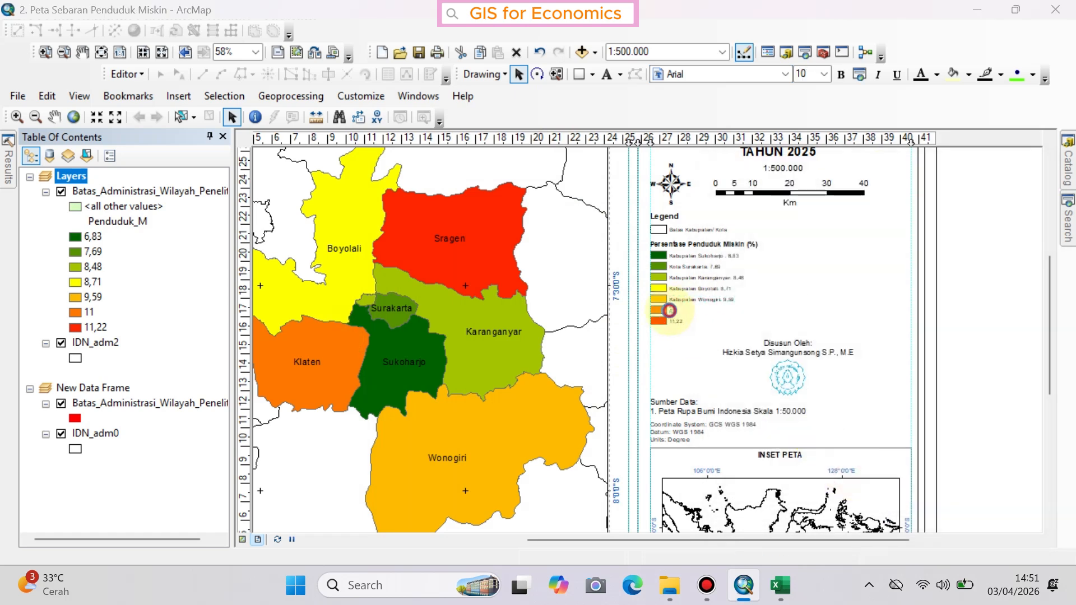
# Change the orange 11 legend label's text to "Kabupaten Klaten: 11"
pyautogui.doubleClick(672, 310)
pyautogui.press('Home')
pyautogui.write('Kabupaten Klaten:')
pyautogui.click(527, 431)
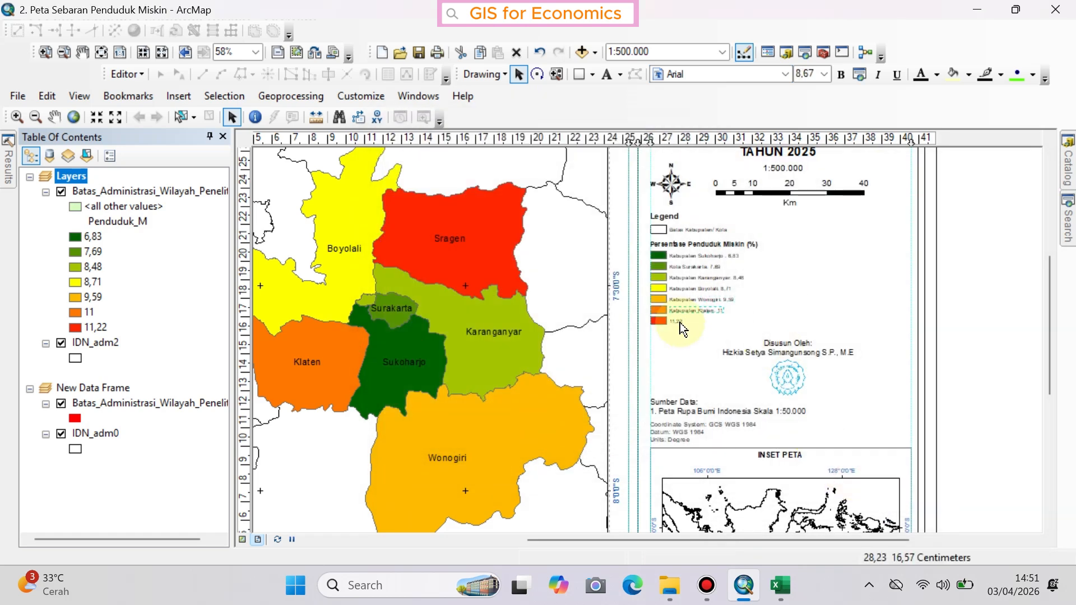
# Change the red 11,22 legend label's text to "Kabupaten Sragen: 11,22"
pyautogui.doubleClick(677, 323)
pyautogui.click(555, 228)
pyautogui.press('Home')
pyautogui.write('Kabupaten Sragen')
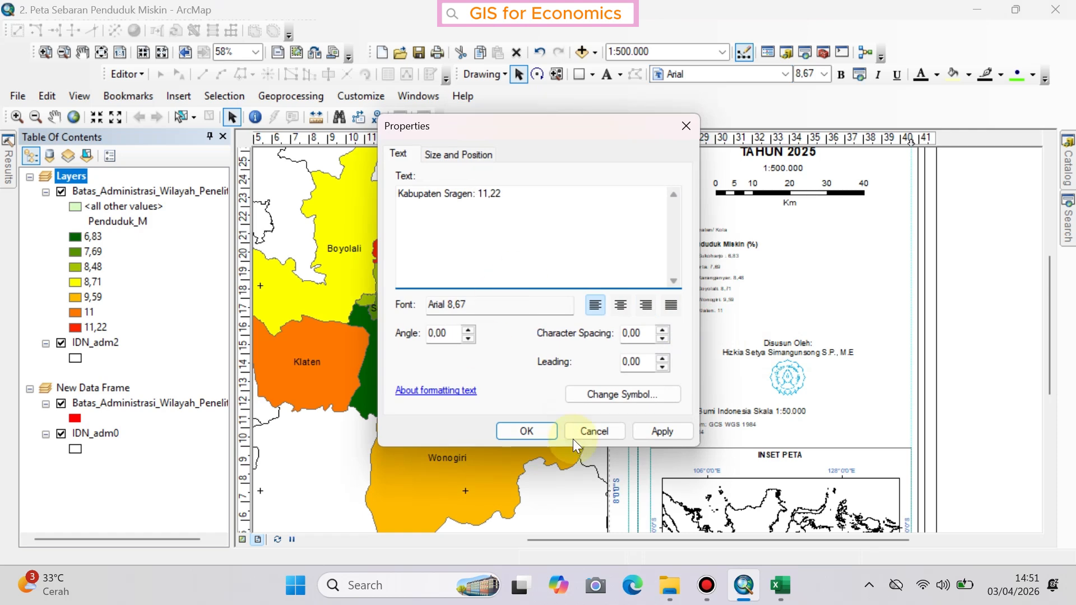
pyautogui.press('Return')
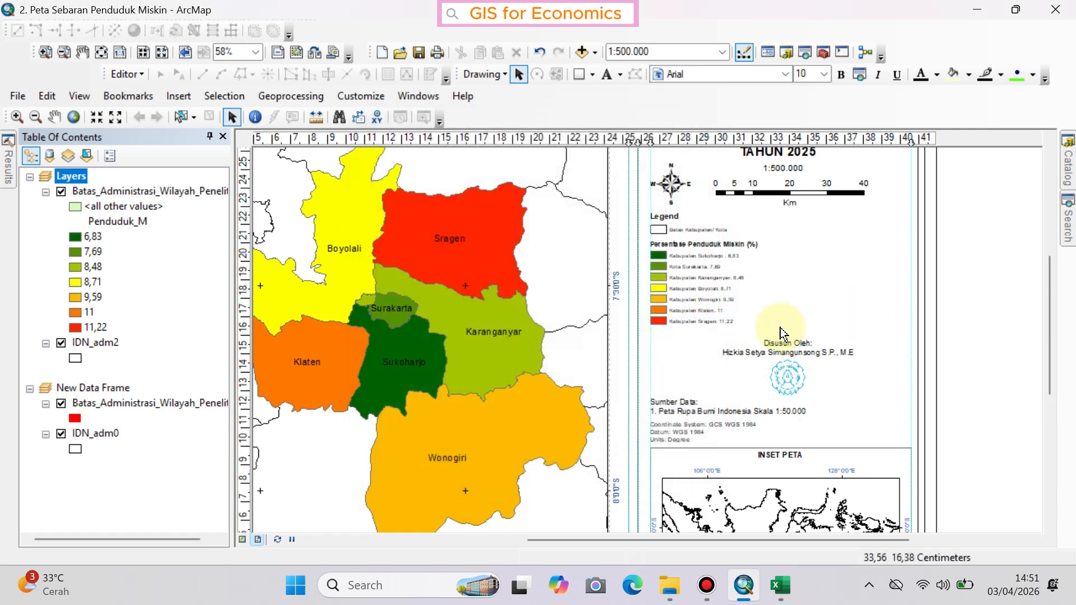
# Change the legend heading's text from "Legend" to "Legenda" in the layout
pyautogui.scroll(1, 780, 328)
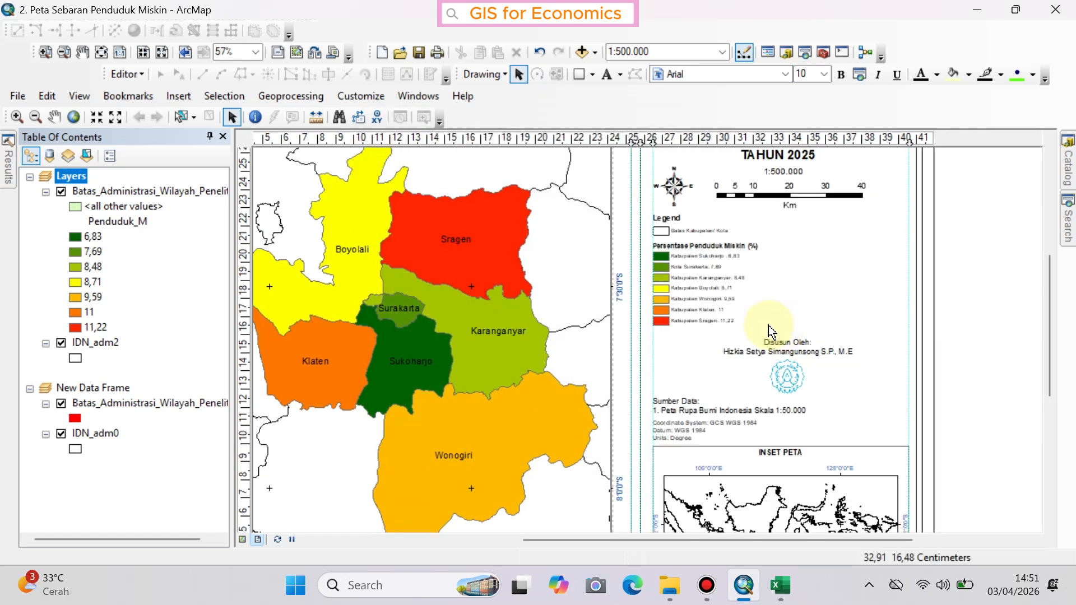
pyautogui.scroll(2, 783, 332)
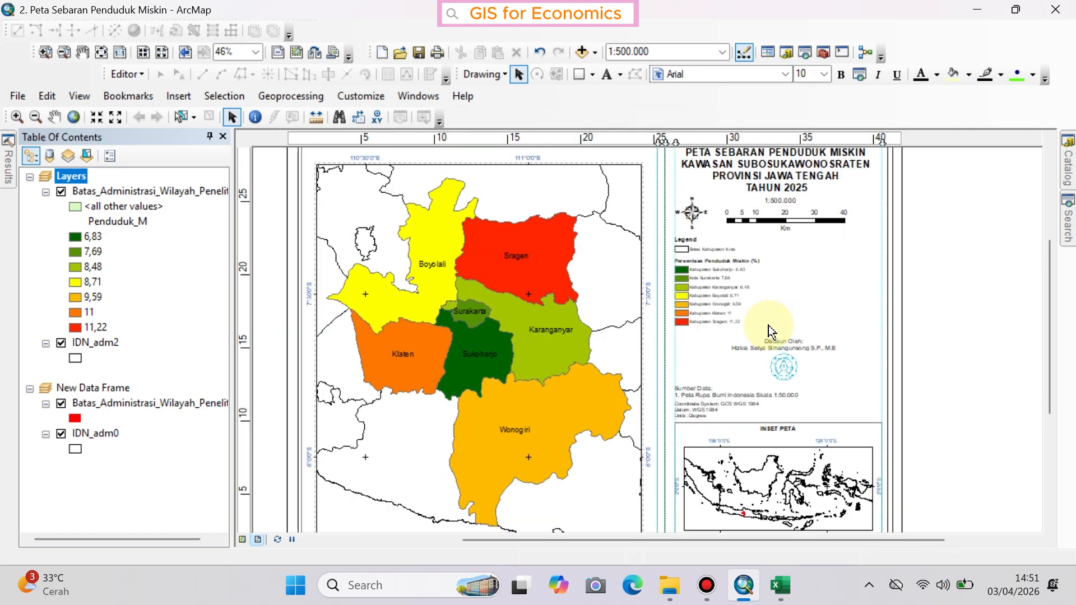
pyautogui.scroll(2, 772, 330)
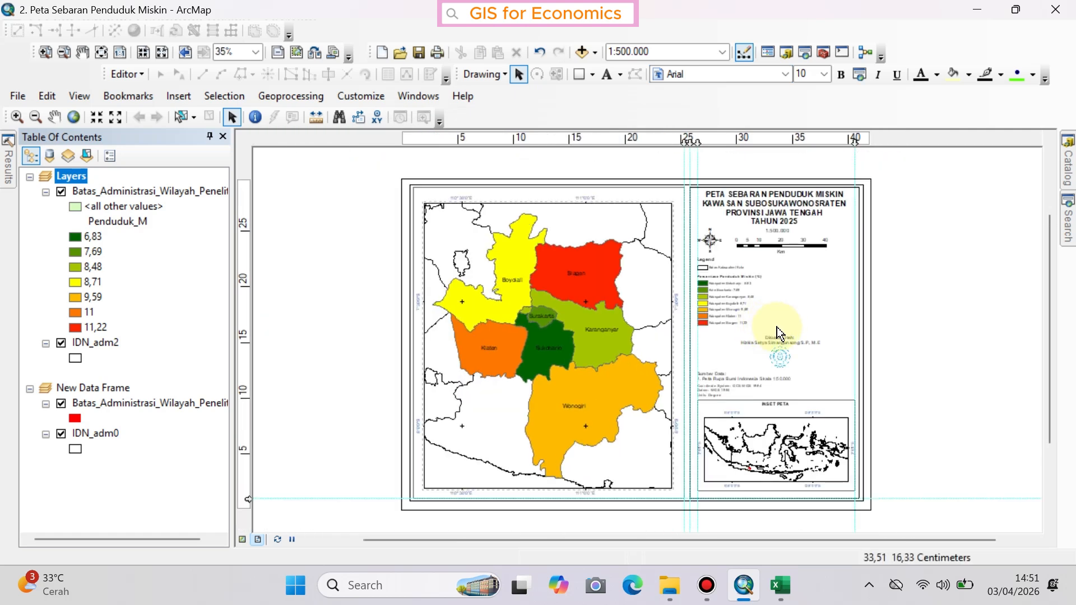
pyautogui.moveTo(788, 328); pyautogui.dragTo(695, 254)
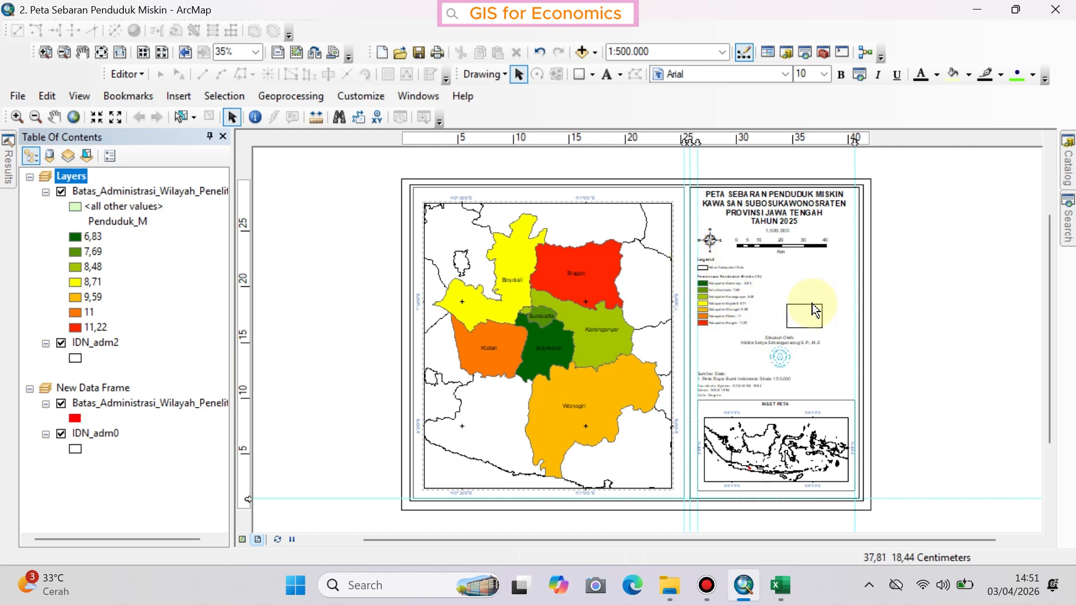
pyautogui.click(709, 260)
pyautogui.doubleClick(710, 263)
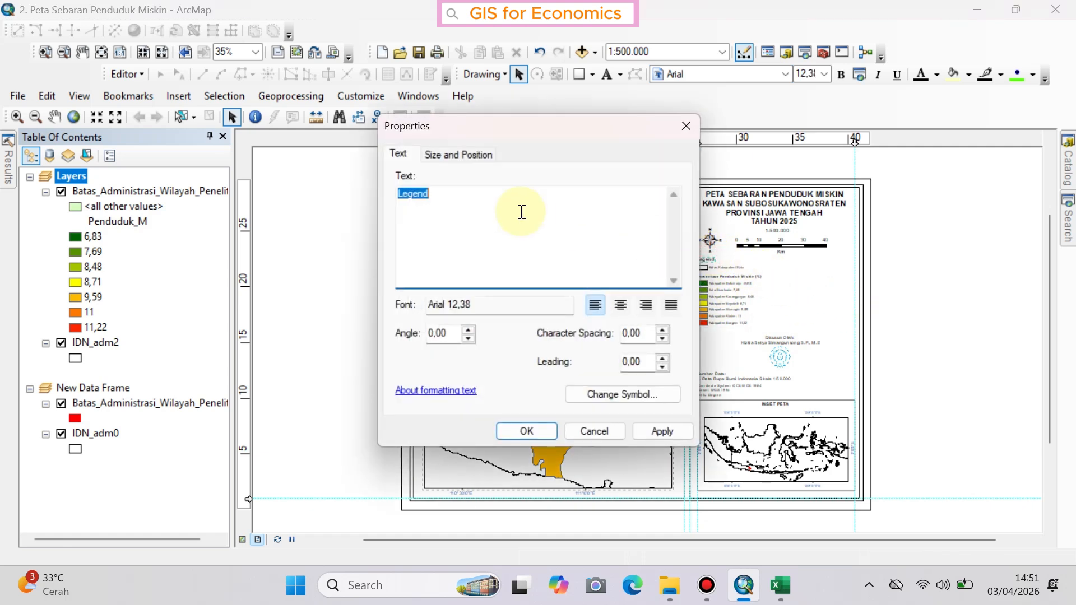
pyautogui.click(522, 212)
pyautogui.click(527, 430)
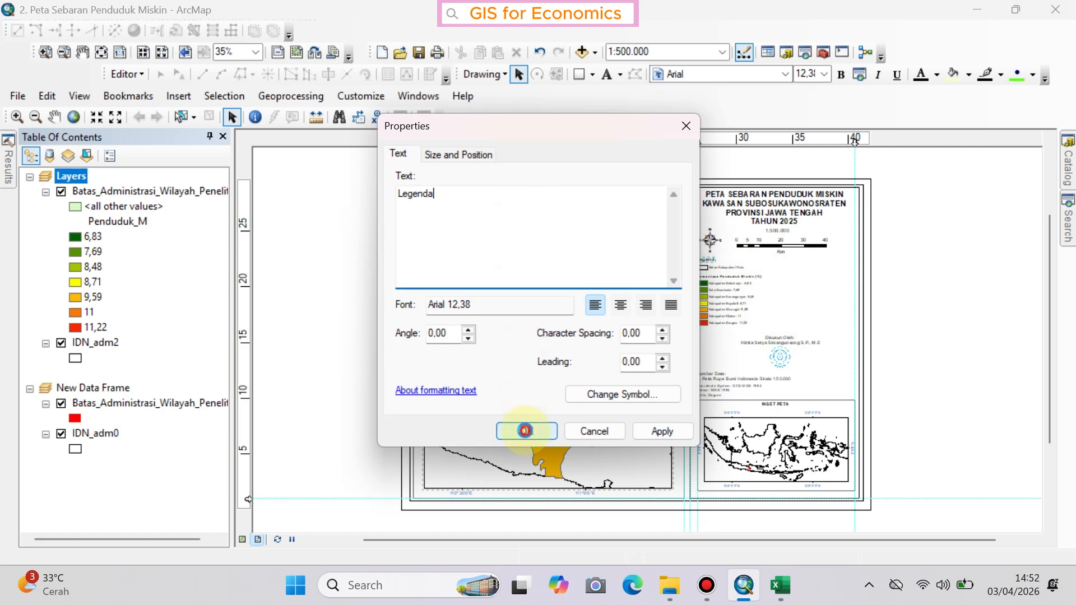
pyautogui.click(943, 348)
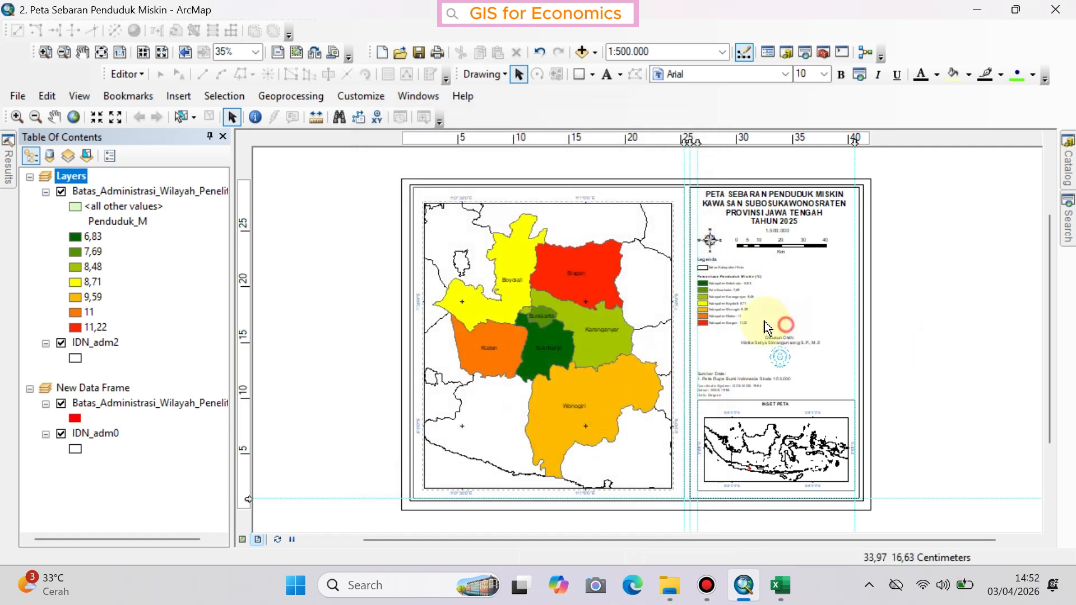
# Try to group the legend's heading, patches and labels and enlarge the group, then undo the grouping and resizing
pyautogui.click(690, 259)
pyautogui.click(730, 272)
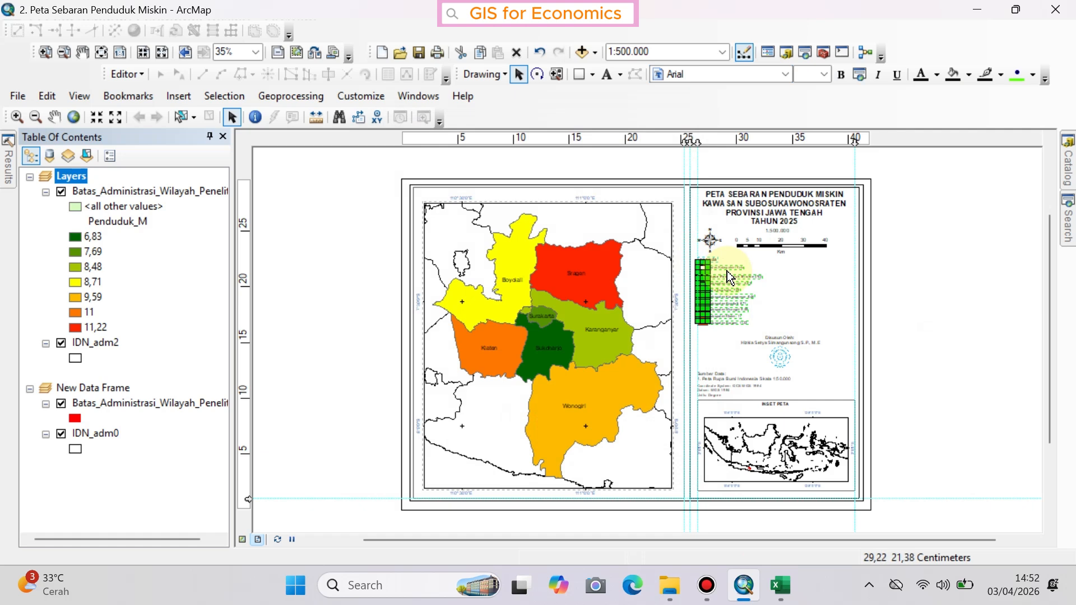
pyautogui.rightClick(729, 276)
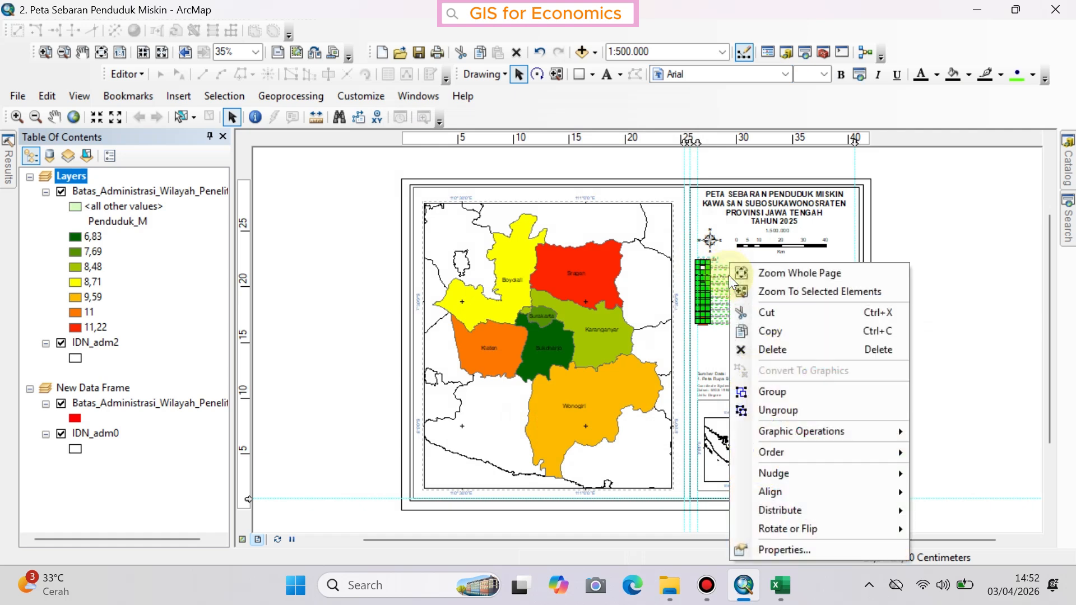
pyautogui.click(782, 387)
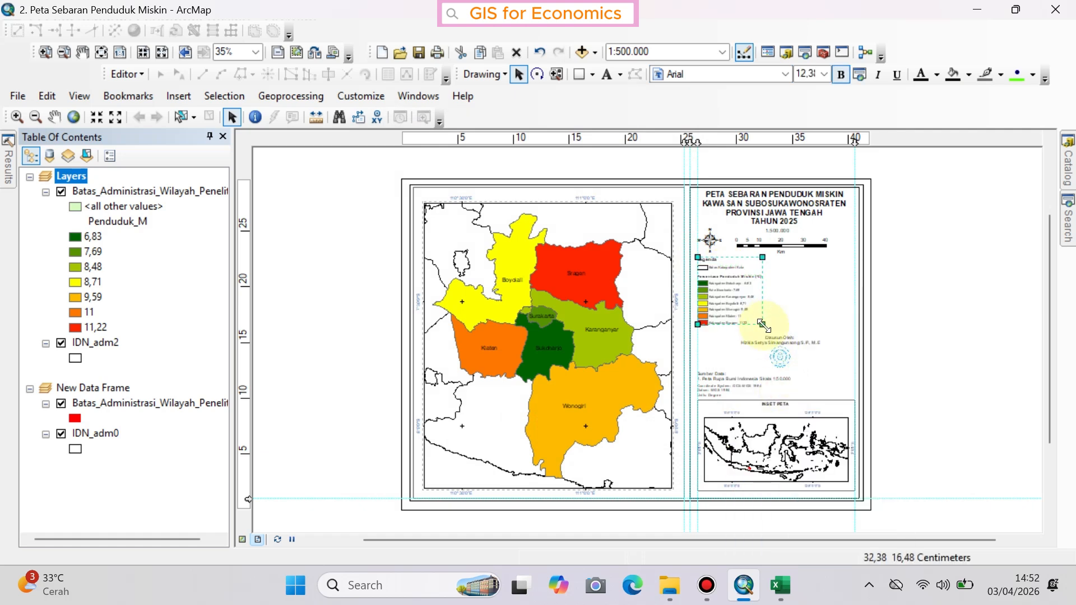
pyautogui.moveTo(765, 325); pyautogui.dragTo(787, 341)
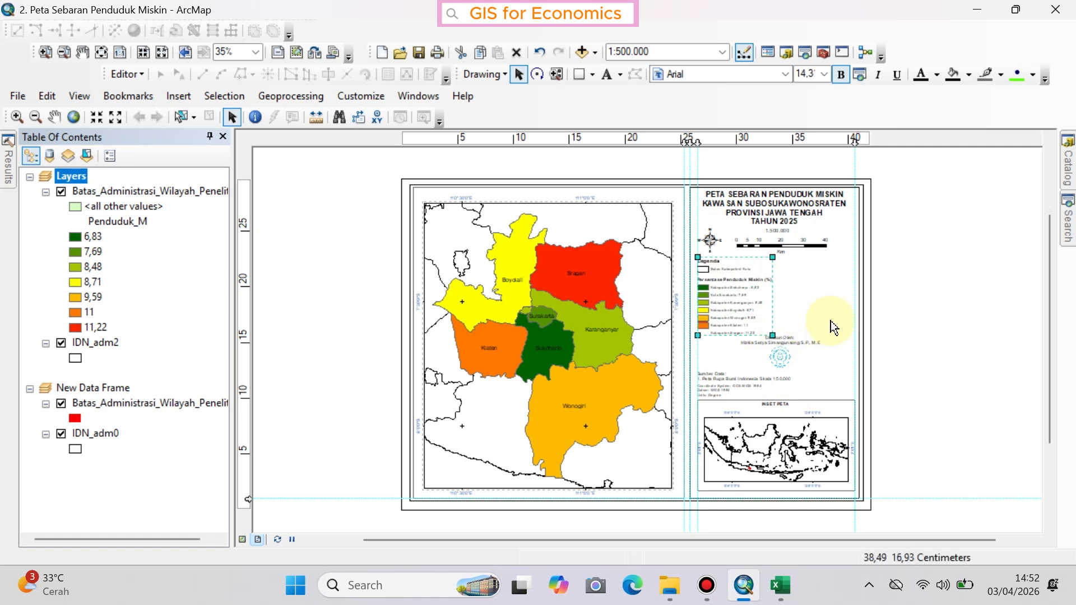
pyautogui.scroll(-1, 730, 300)
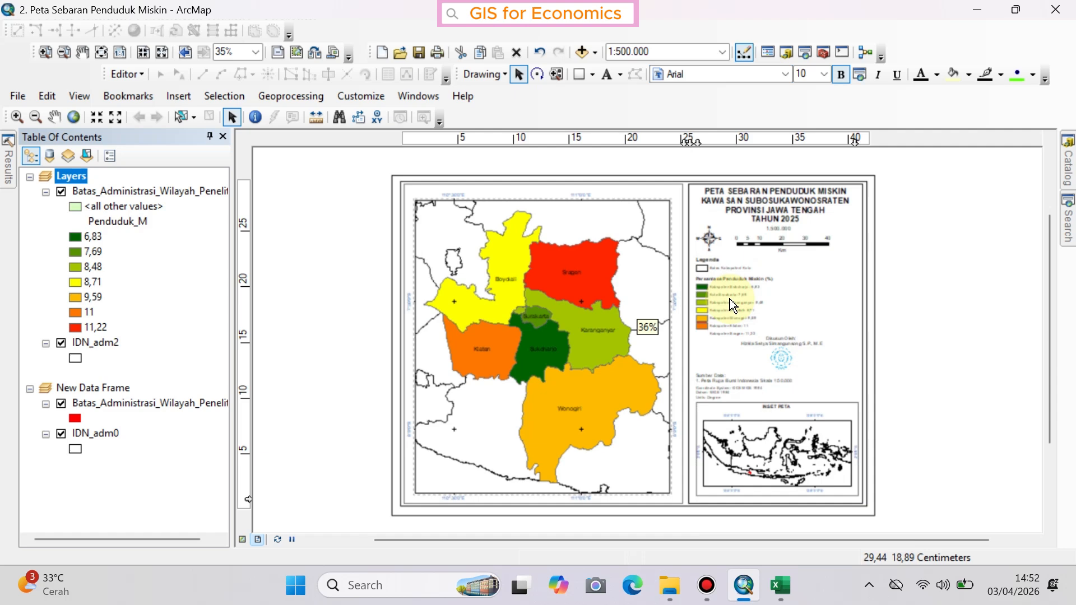
pyautogui.scroll(-3, 729, 299)
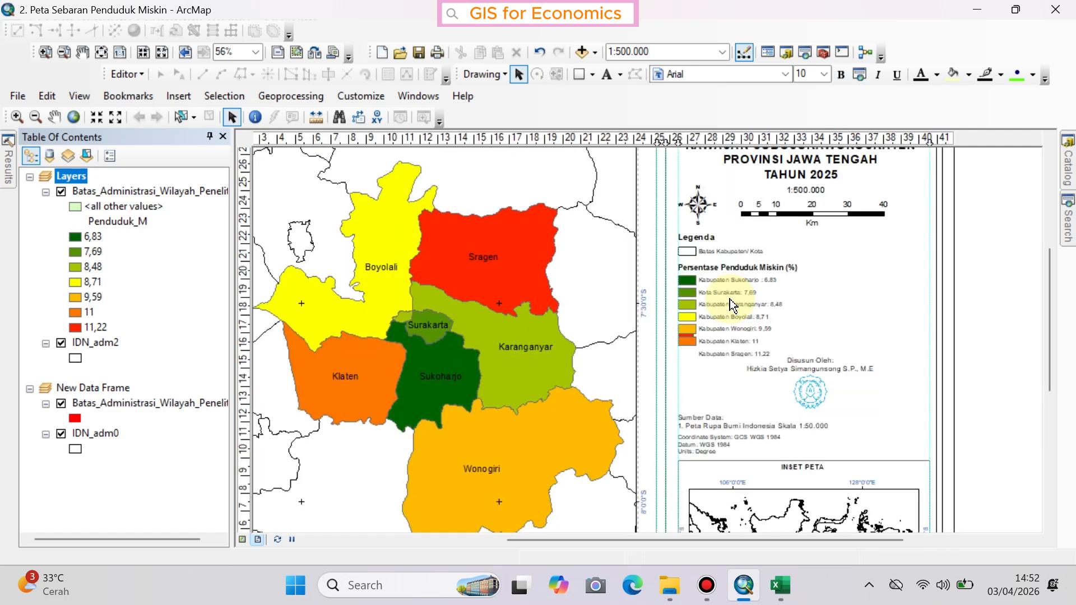
pyautogui.click(729, 304)
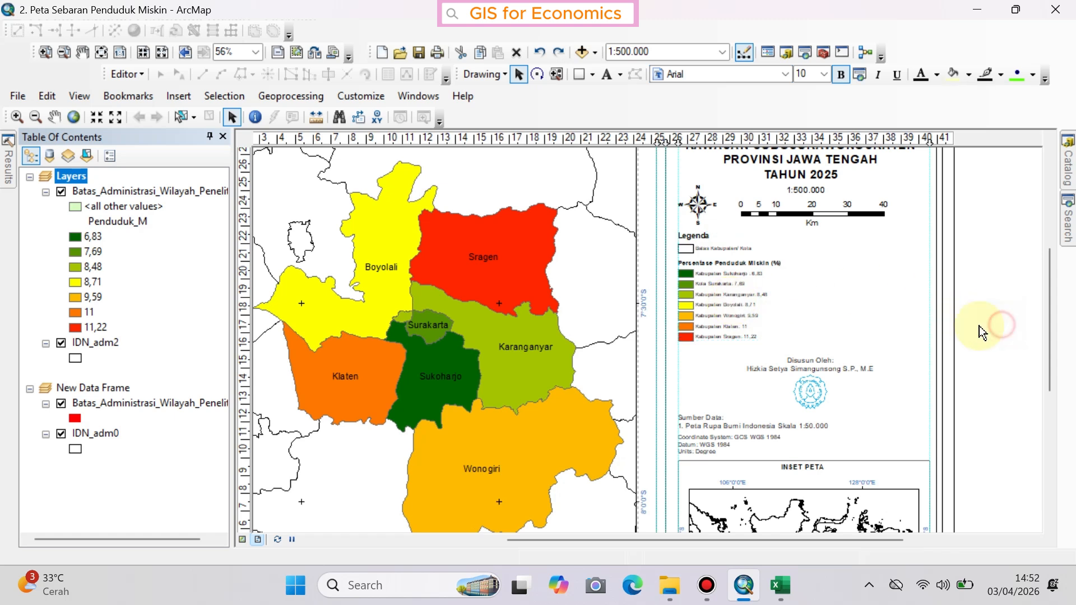
# Group all legend elements, including the red Kabupaten Sragen patch, and enlarge the group down to just above the "Disusun Oleh" text
pyautogui.click(806, 352)
pyautogui.moveTo(806, 352); pyautogui.dragTo(657, 222)
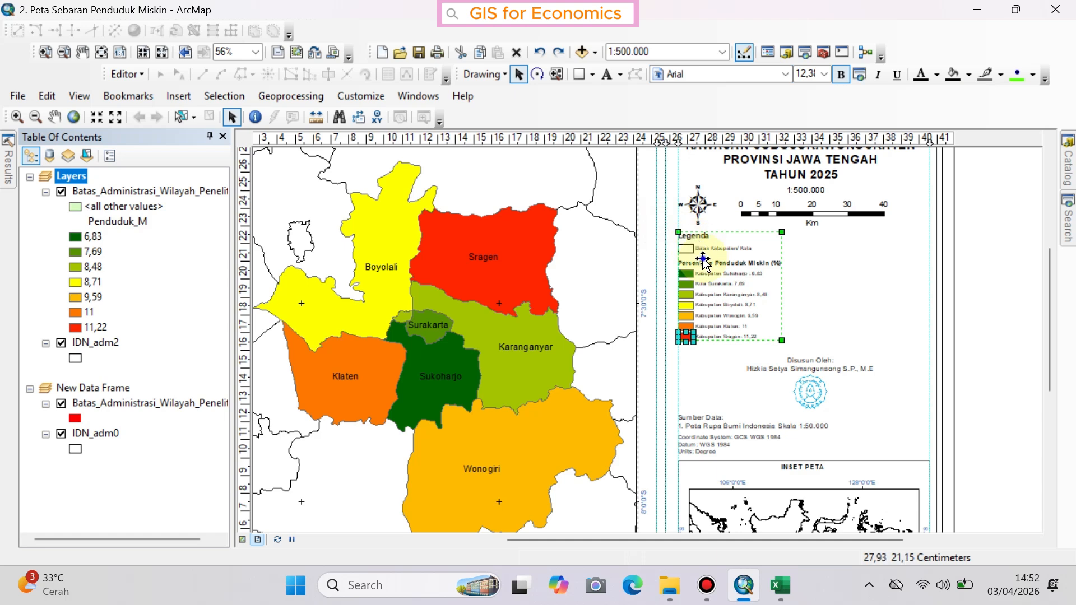
pyautogui.rightClick(698, 257)
pyautogui.click(735, 386)
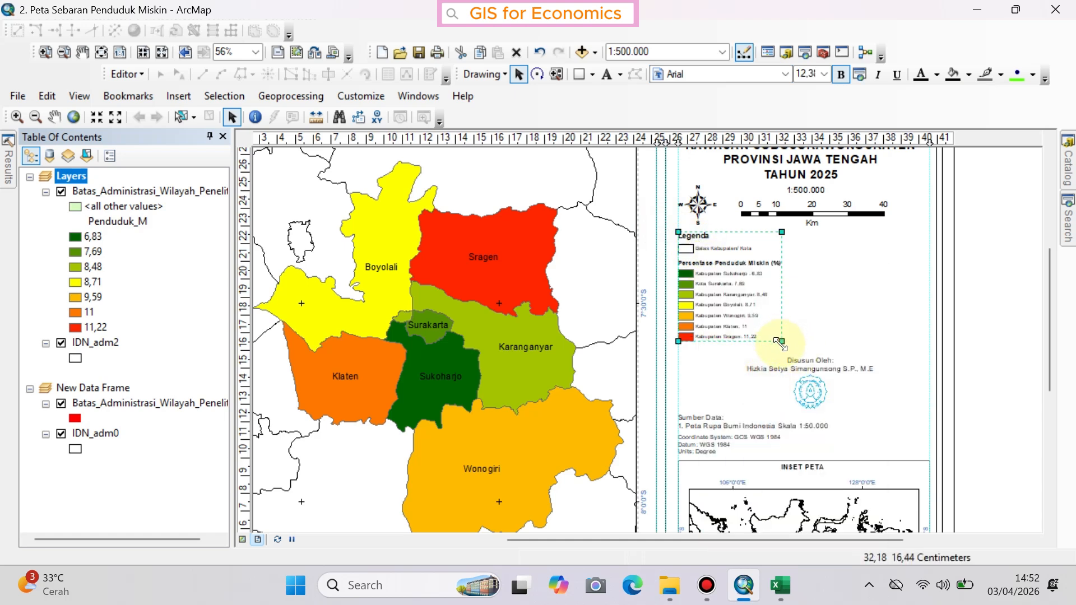
pyautogui.moveTo(782, 342); pyautogui.dragTo(815, 355)
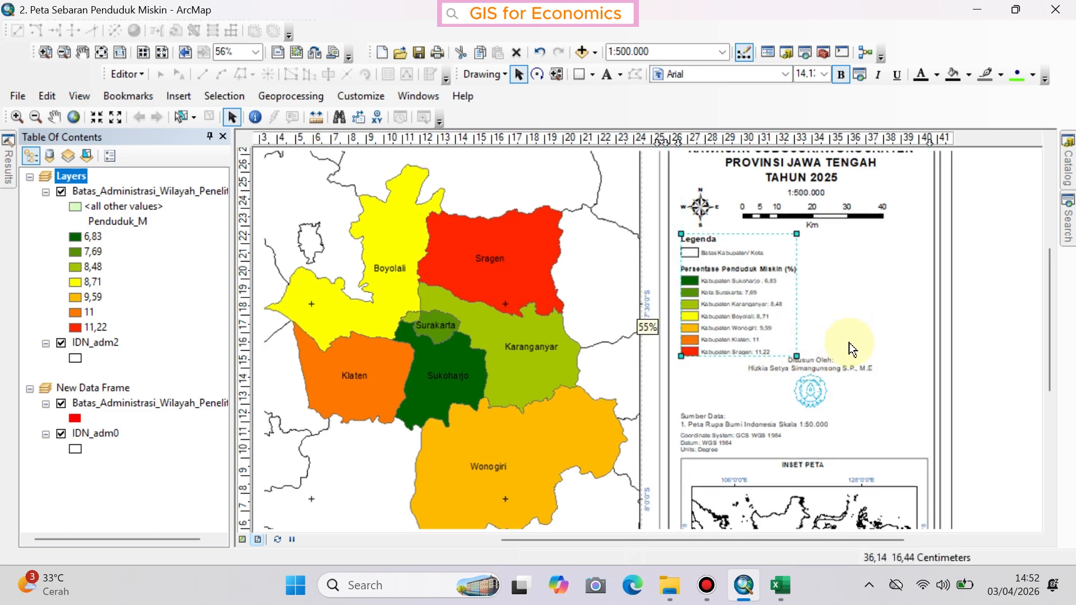
# Deselect the legend group, start a map export, and create and open a folder named "Task 2" inside the Hasil folder
pyautogui.scroll(-1, 849, 343)
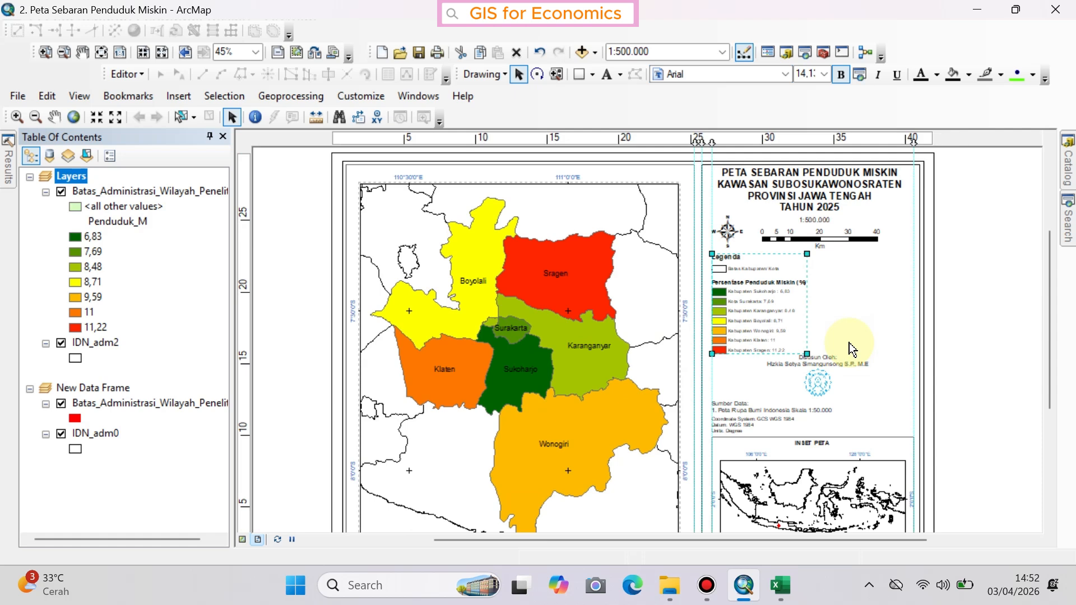
pyautogui.scroll(-1, 849, 342)
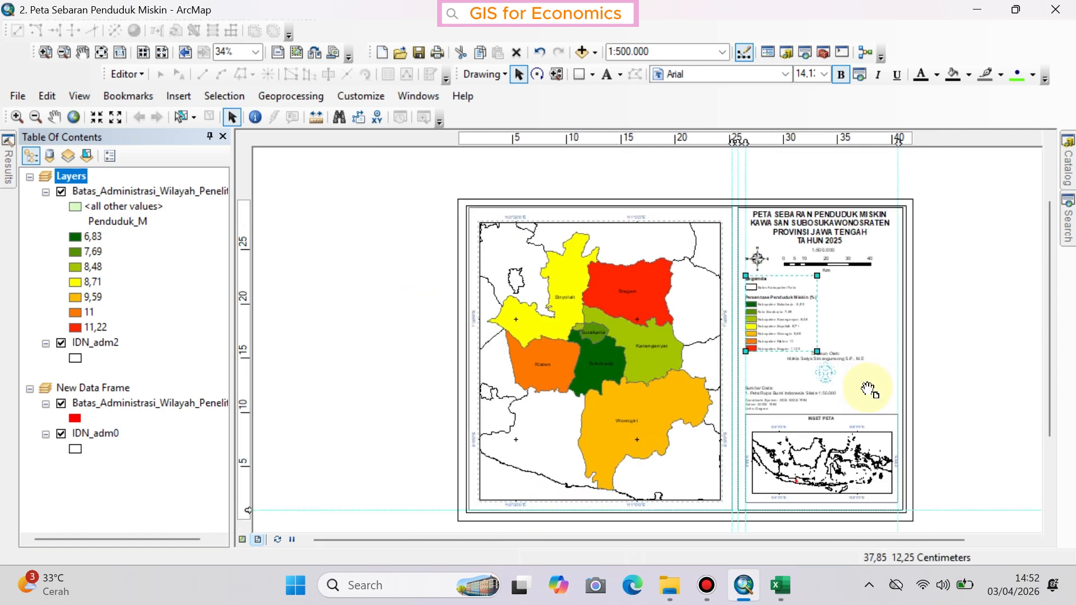
pyautogui.click(930, 388)
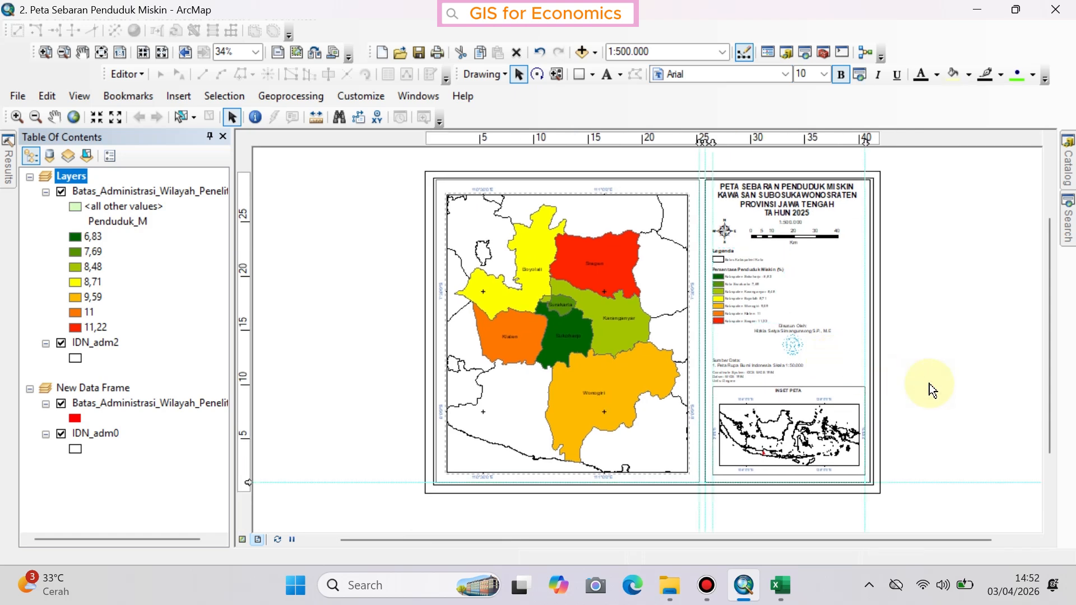
pyautogui.click(18, 96)
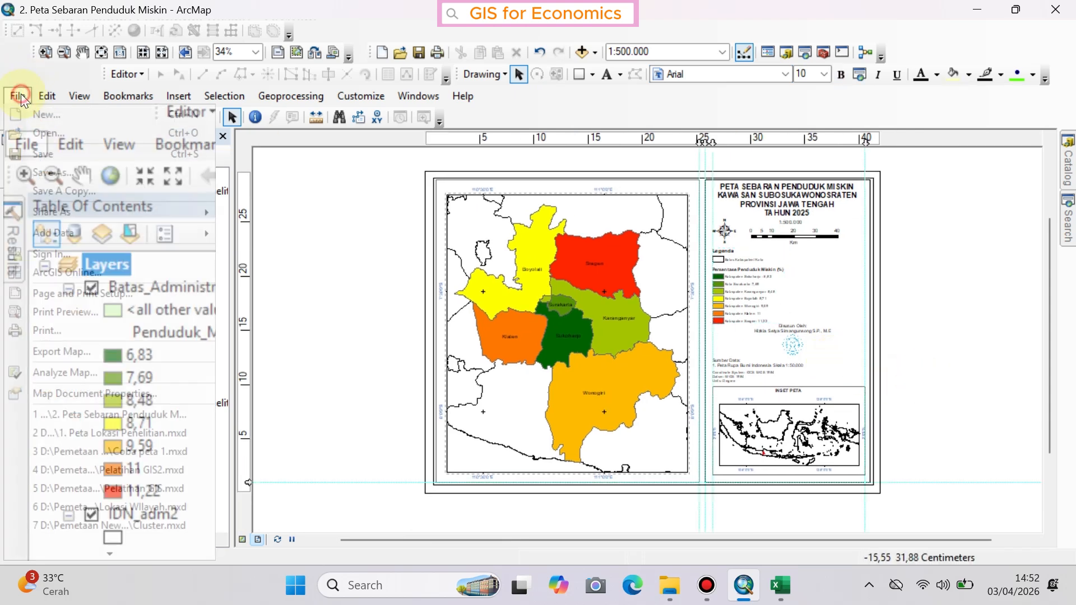
pyautogui.click(82, 349)
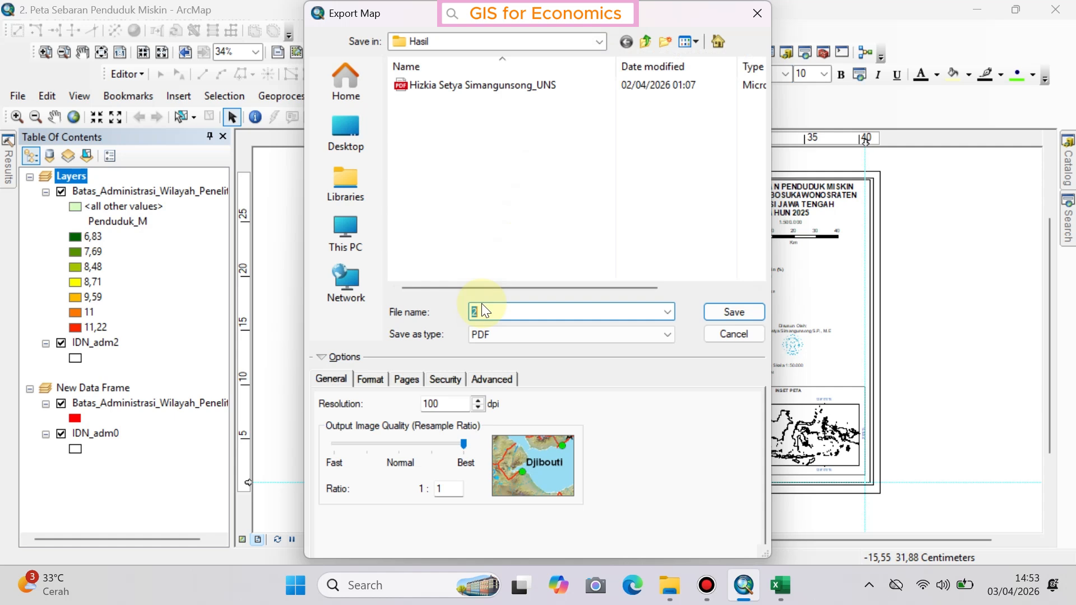
pyautogui.rightClick(552, 149)
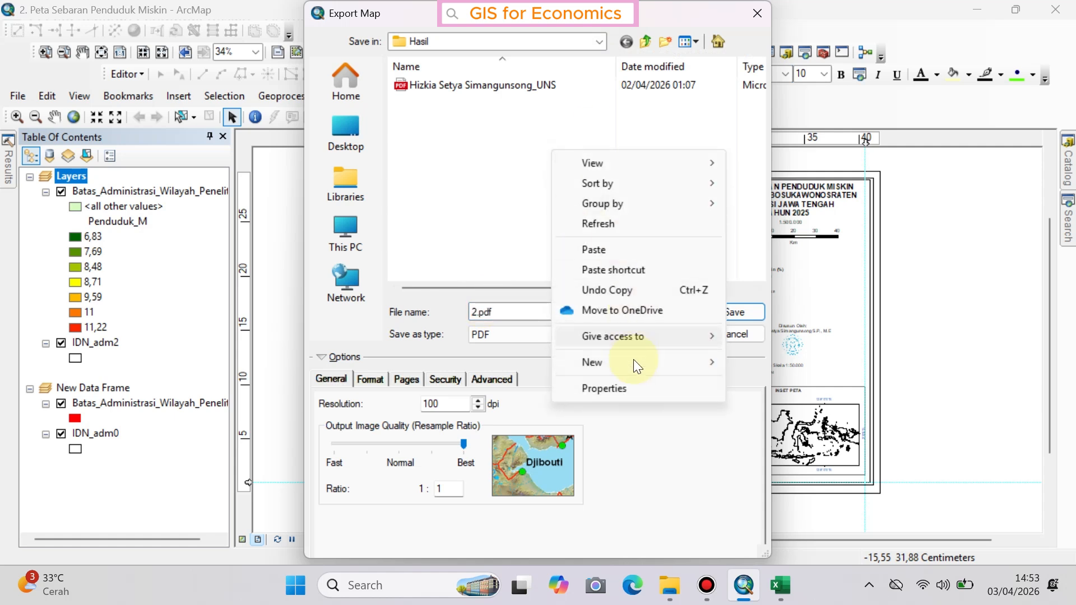
pyautogui.moveTo(636, 360)
pyautogui.click(751, 133)
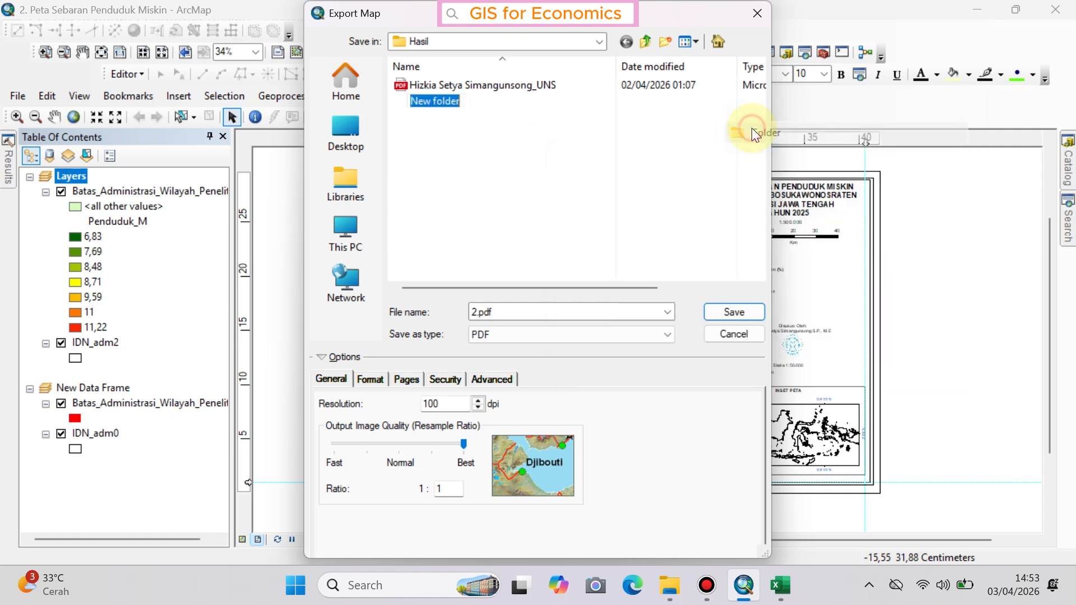
pyautogui.write('Task 2')
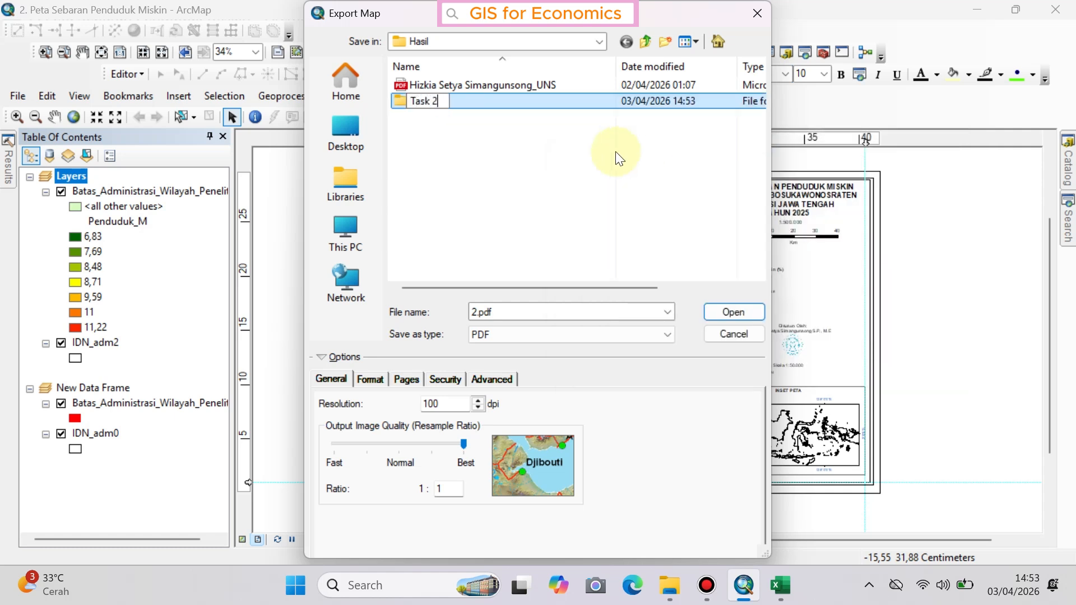
pyautogui.press('Return')
pyautogui.doubleClick(450, 102)
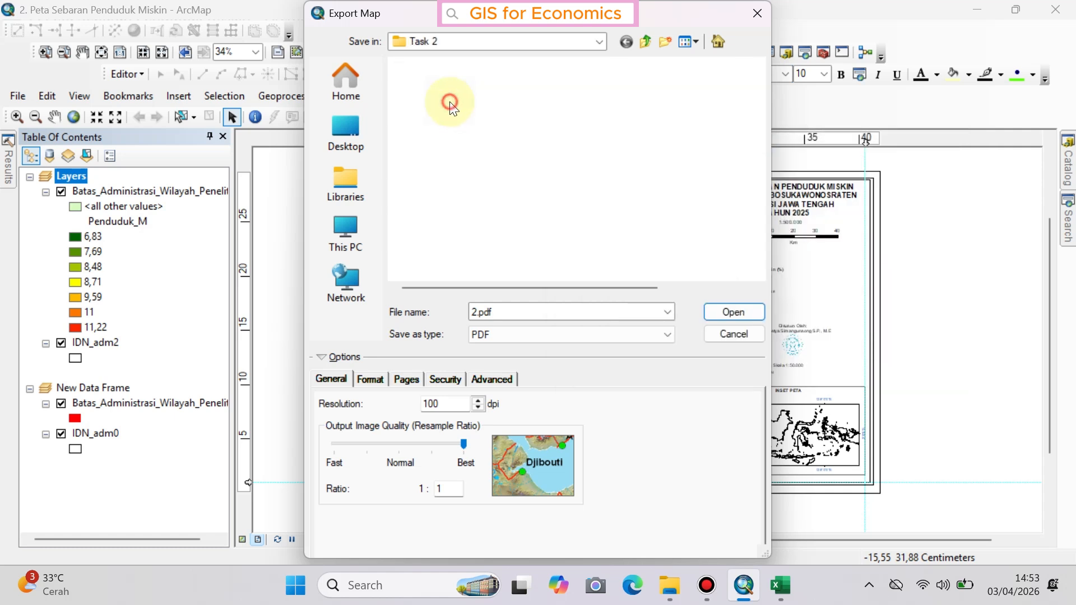
# Export the layout as a PDF named with the author's full name followed by "_UNS", and save the map document
pyautogui.doubleClick(514, 316)
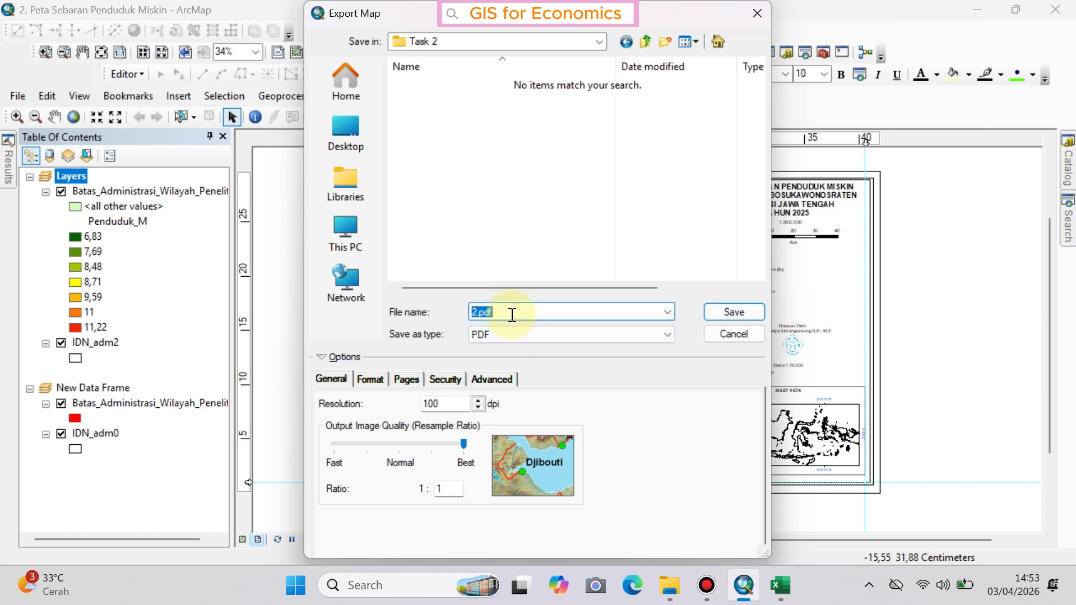
pyautogui.write('Hizkia ')
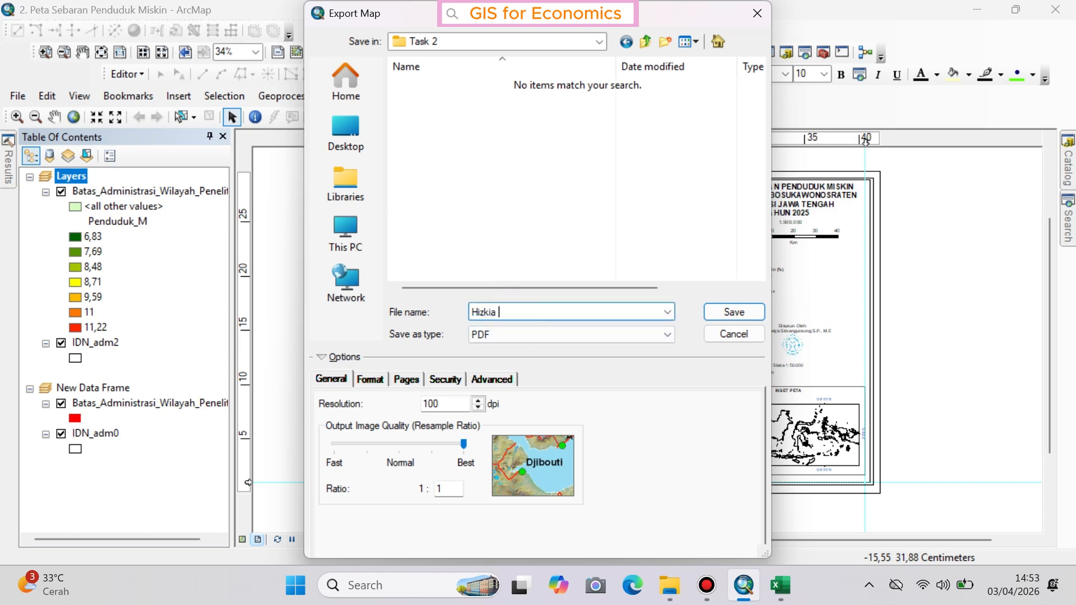
pyautogui.write('Setya Simangunsong_UNS')
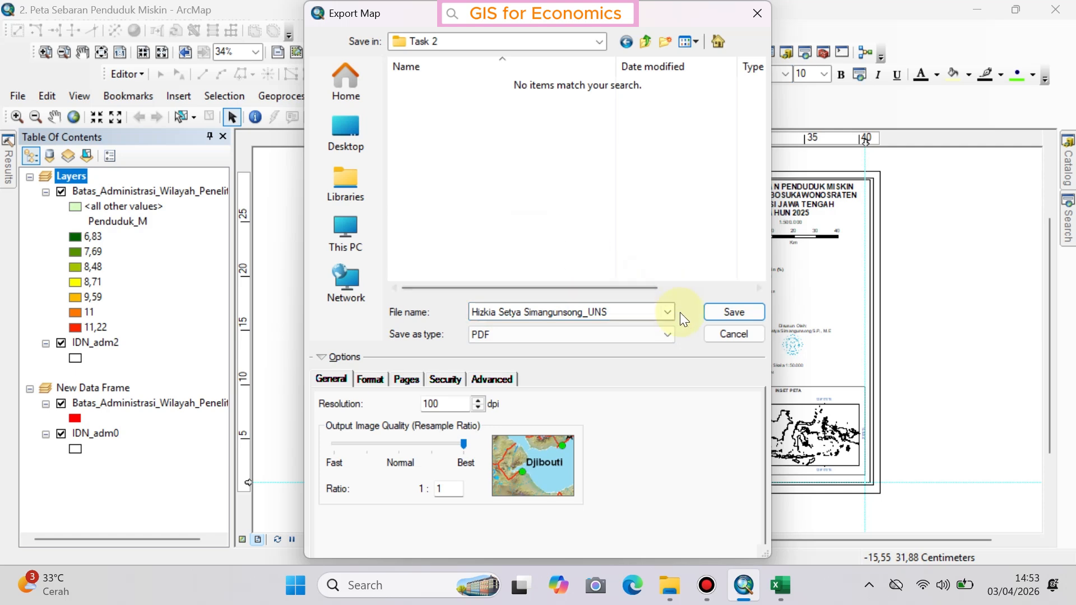
pyautogui.click(710, 313)
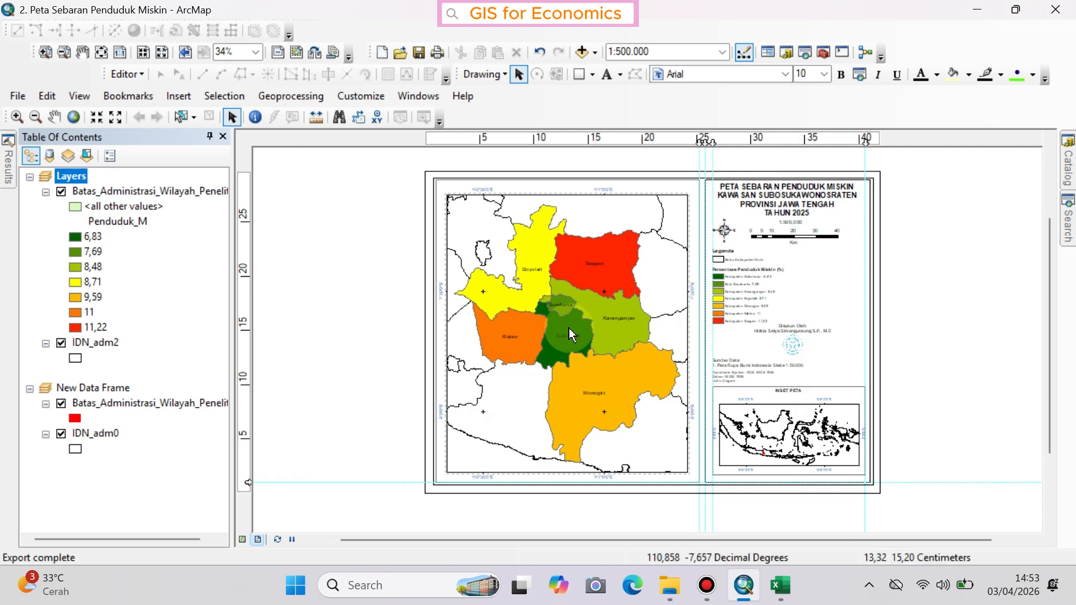
pyautogui.click(18, 96)
pyautogui.click(35, 150)
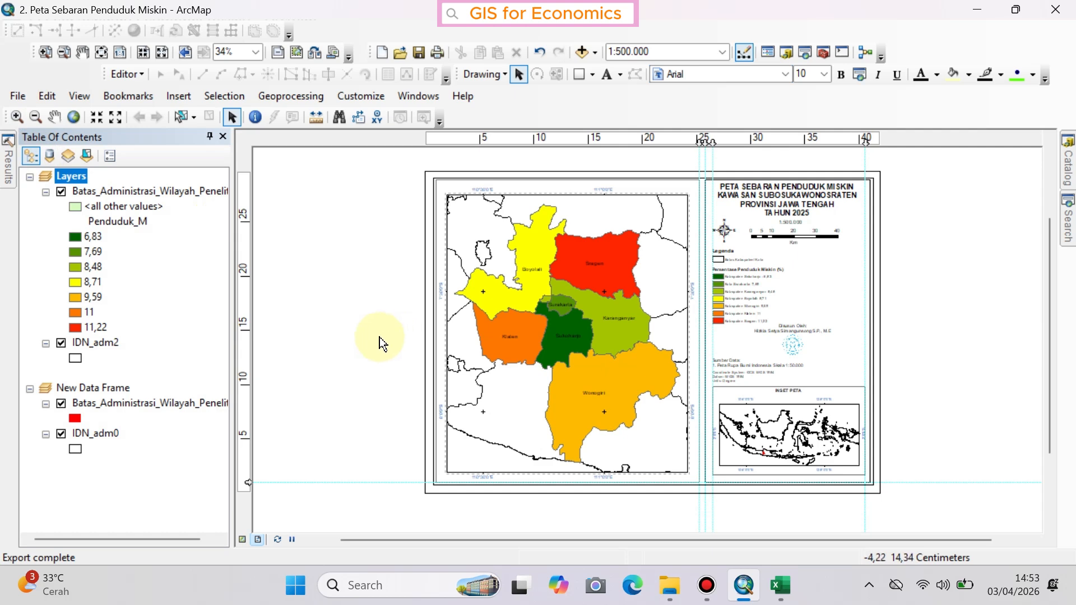
# Switch to File Explorer, open the exported PDF from the Task 2 folder in Hasil, and examine the map, legend and inset
pyautogui.click(670, 585)
pyautogui.doubleClick(238, 157)
pyautogui.press('Down')
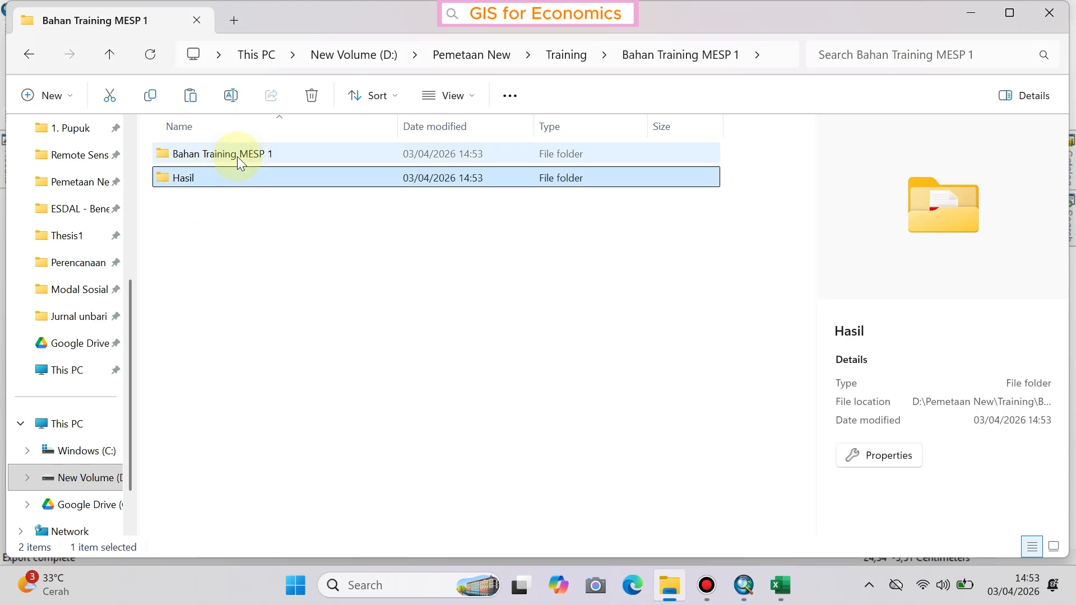
pyautogui.press('Return')
pyautogui.press('Down')
pyautogui.press('Up')
pyautogui.doubleClick(237, 156)
pyautogui.doubleClick(237, 161)
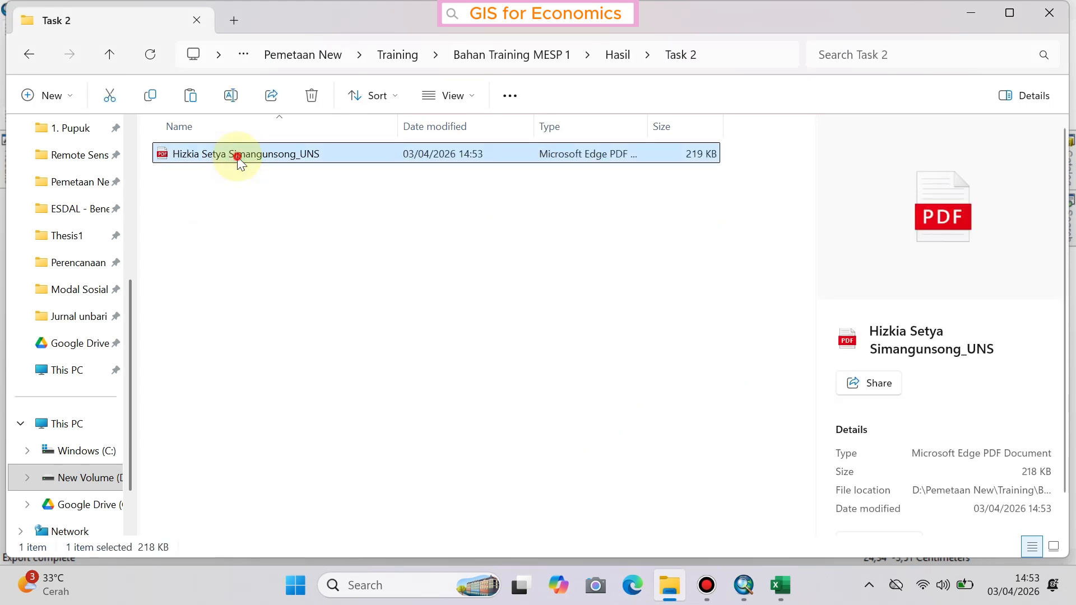
pyautogui.scroll(-4, 354, 264)
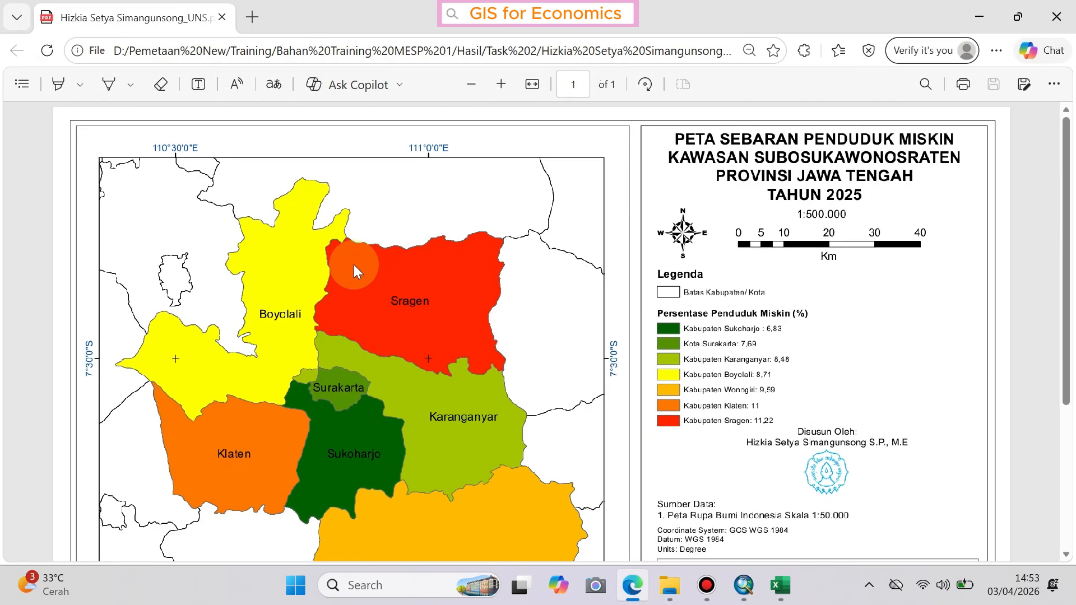
pyautogui.scroll(-3, 354, 265)
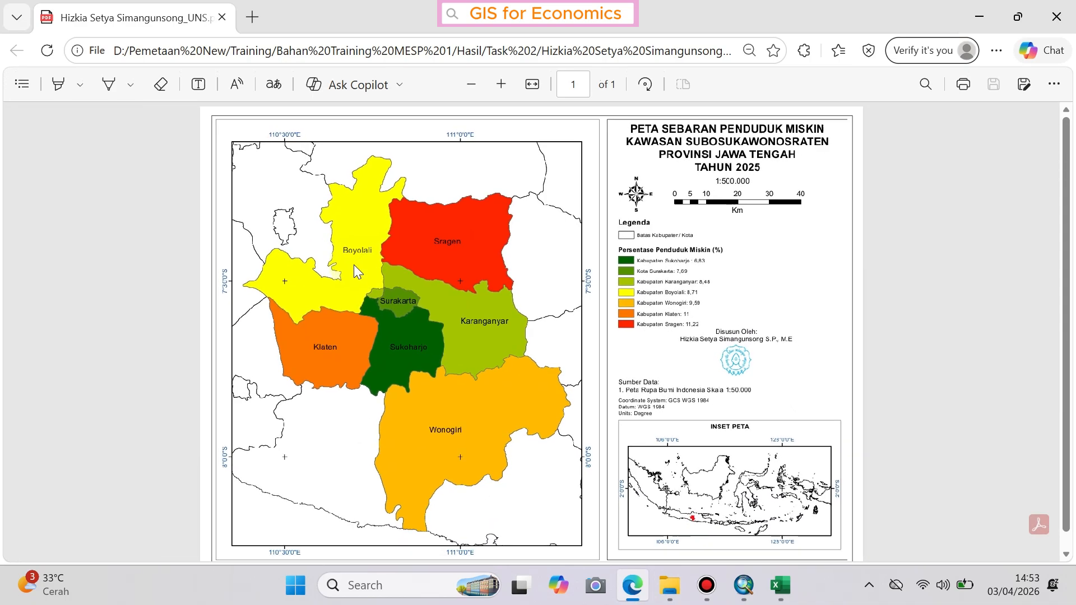
pyautogui.scroll(2, 354, 265)
pyautogui.scroll(2, 355, 265)
pyautogui.scroll(-2, 355, 264)
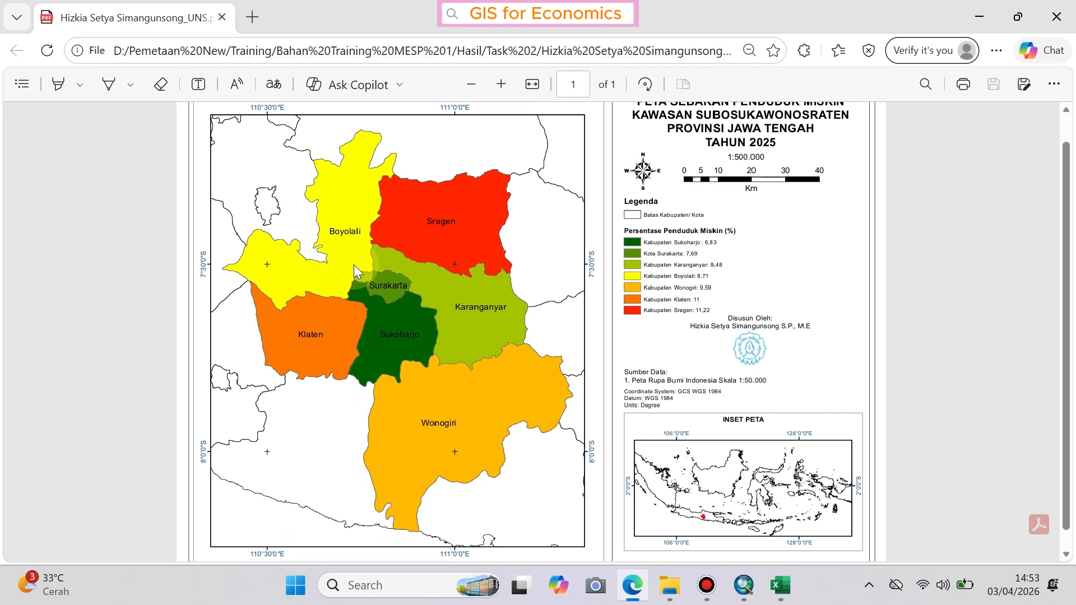
pyautogui.scroll(-1, 355, 265)
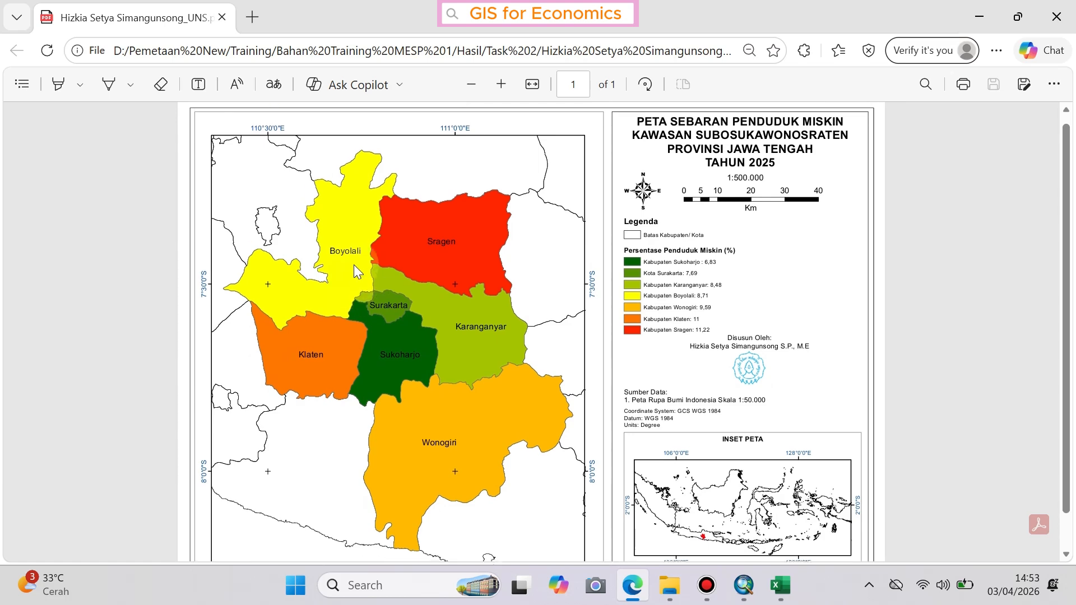